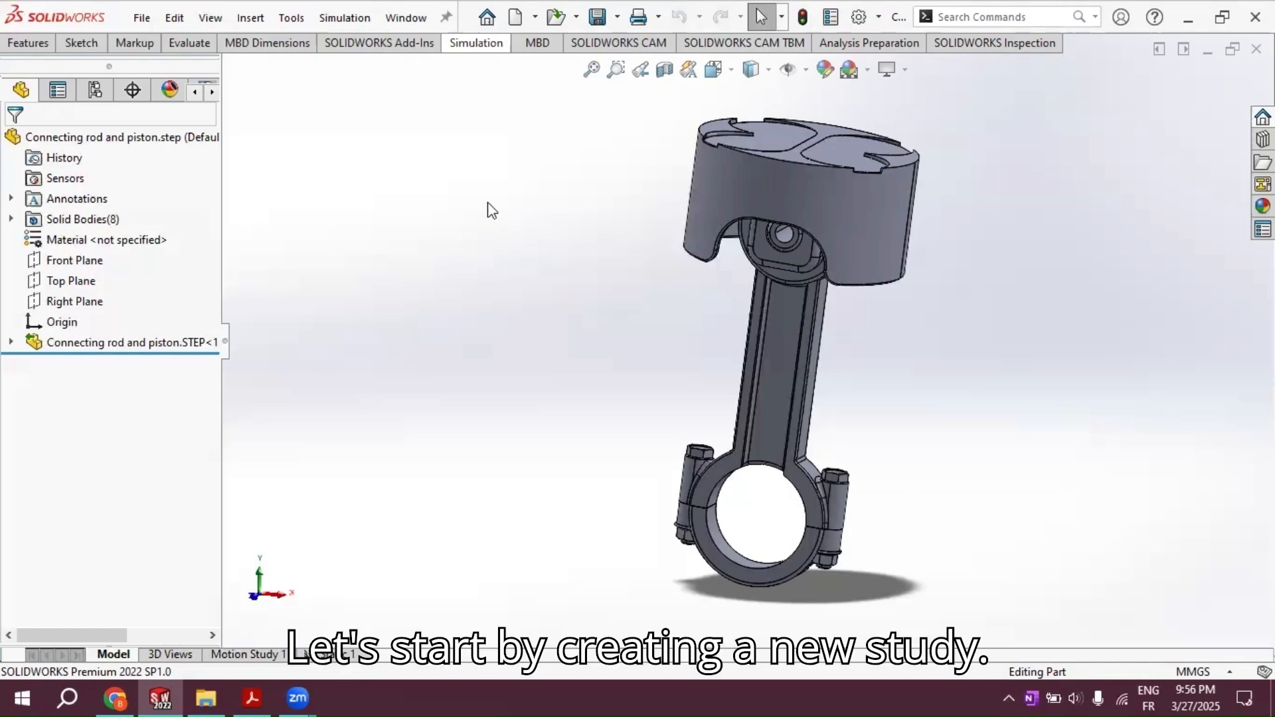
Step: Create a new static simulation study for the connecting rod and piston model
right_click(480, 41)
left_click(478, 41)
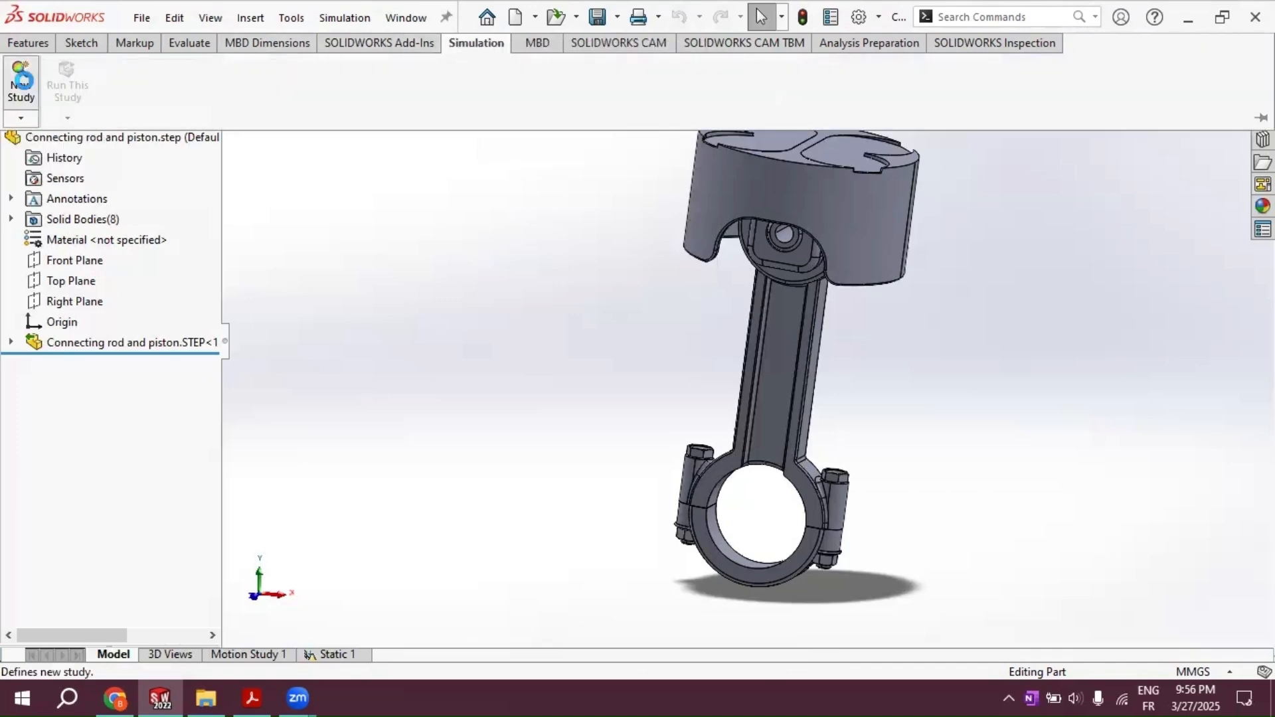
left_click(22, 89)
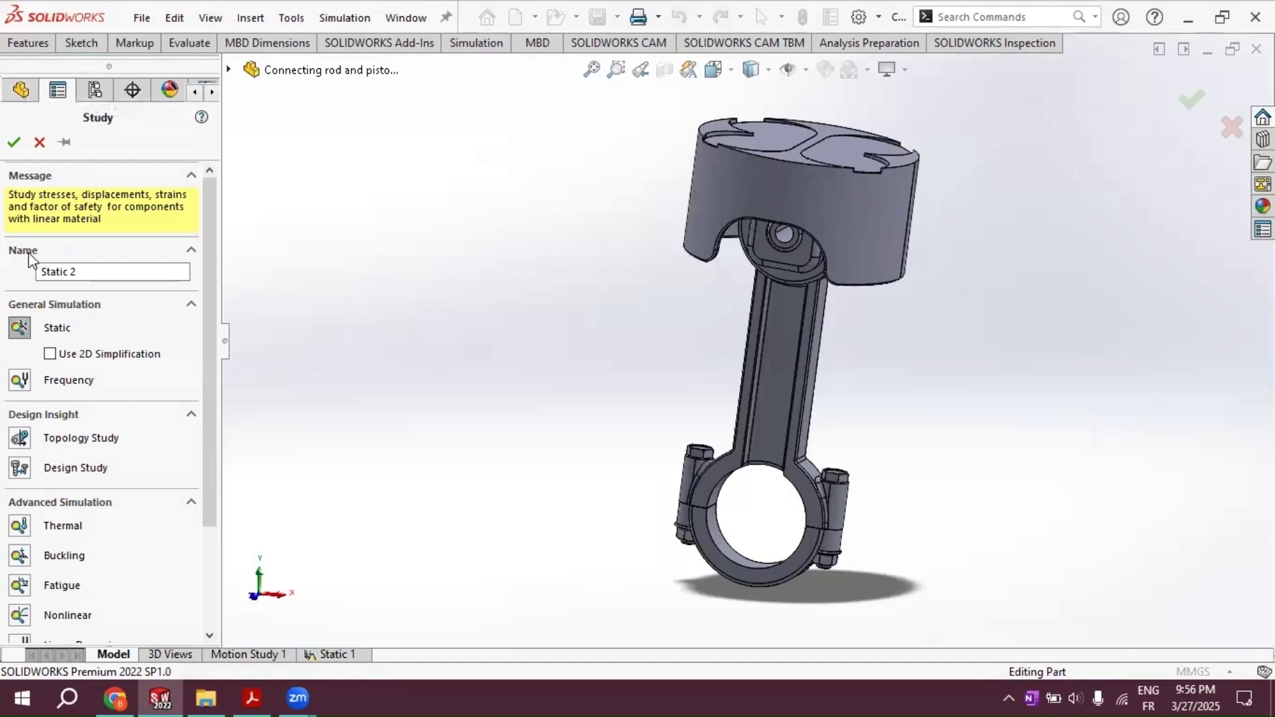
left_click(14, 141)
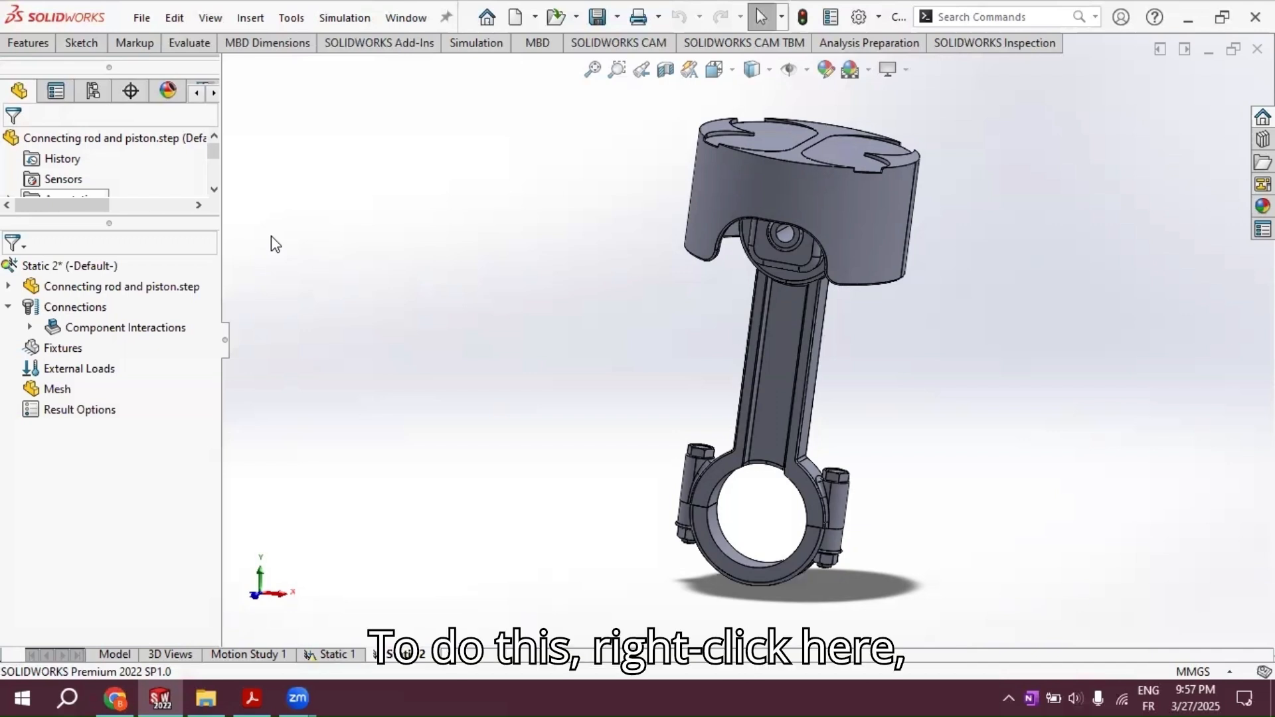
Step: Apply the AISI 1020 steel material to all bodies of the connecting rod and piston in the study
right_click(78, 287)
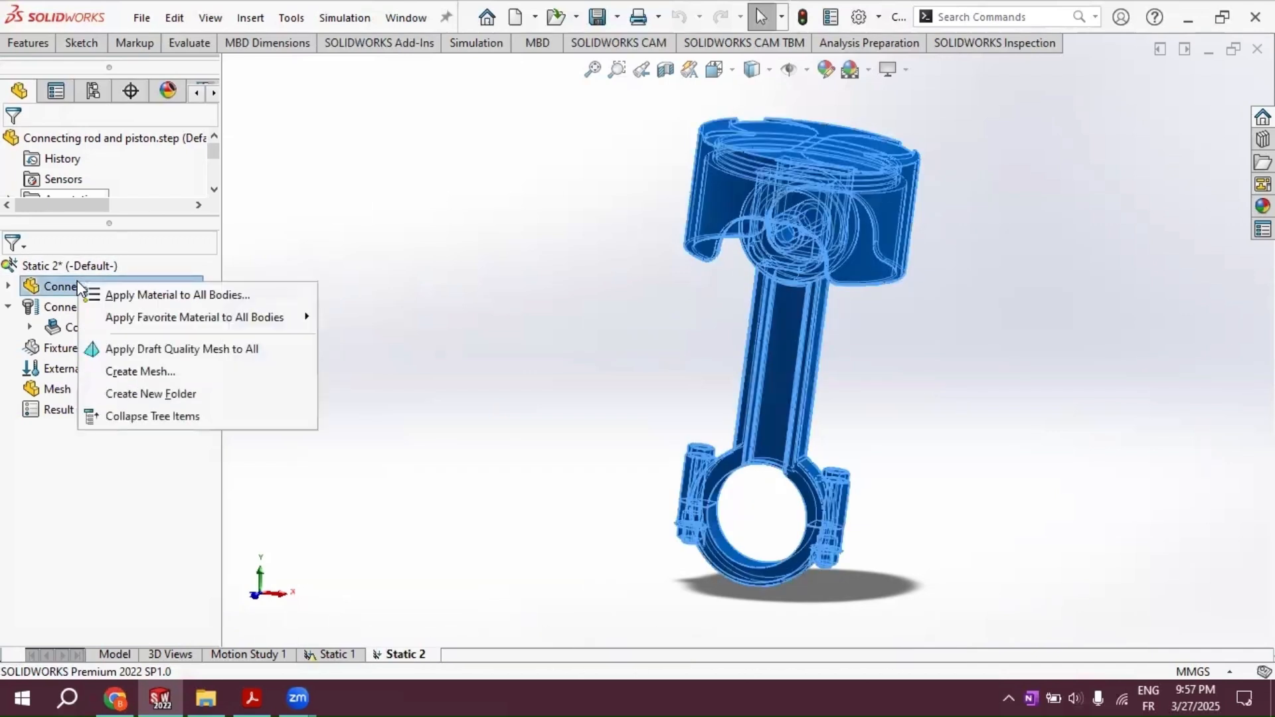
left_click(202, 296)
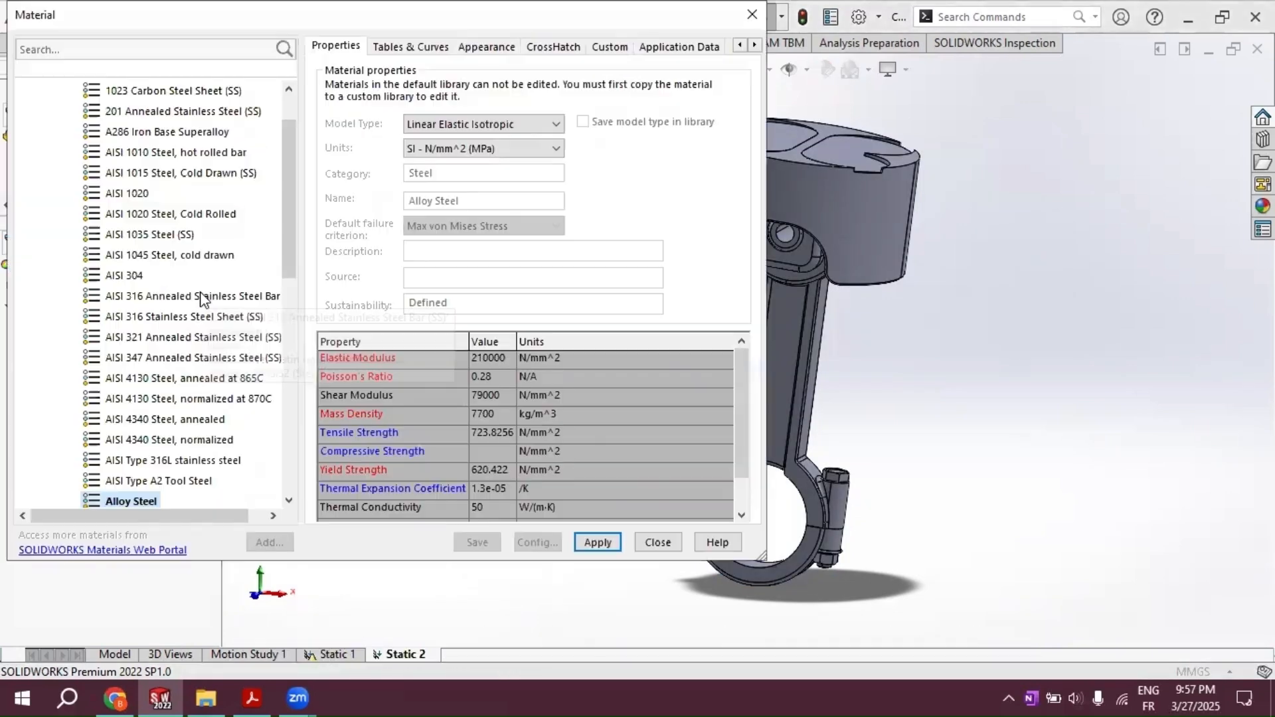
left_click(141, 196)
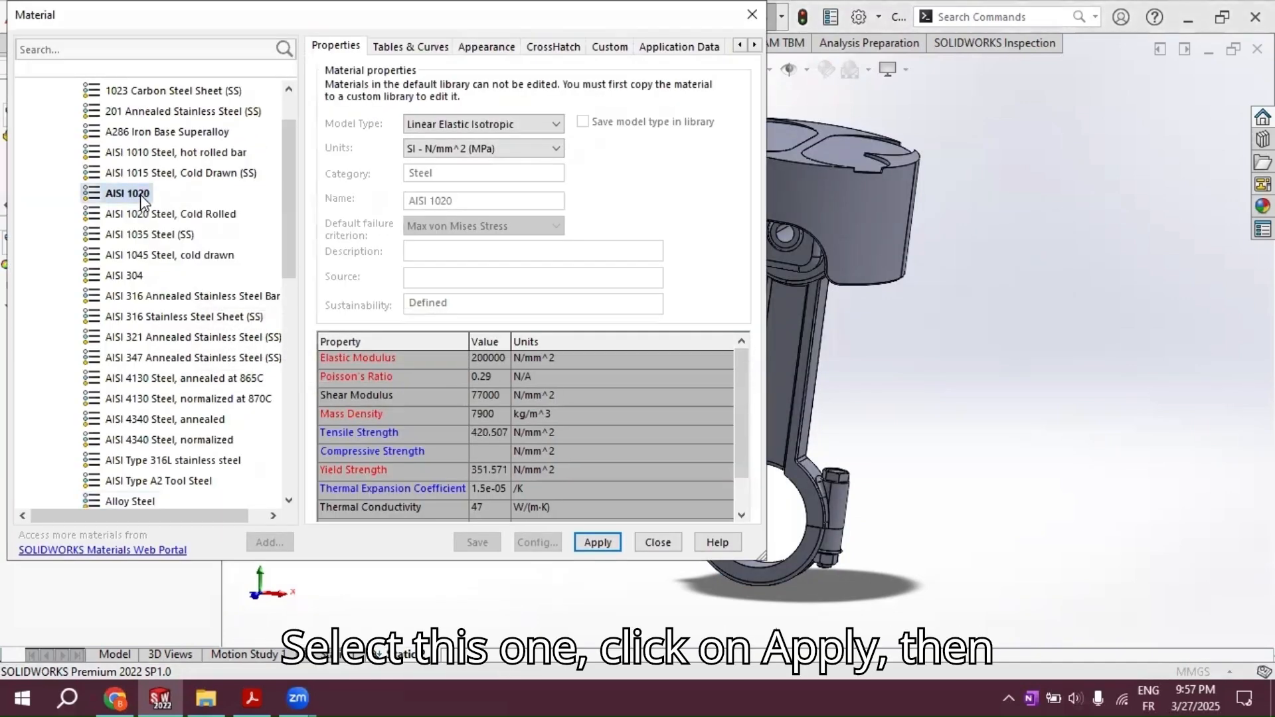
left_click(598, 544)
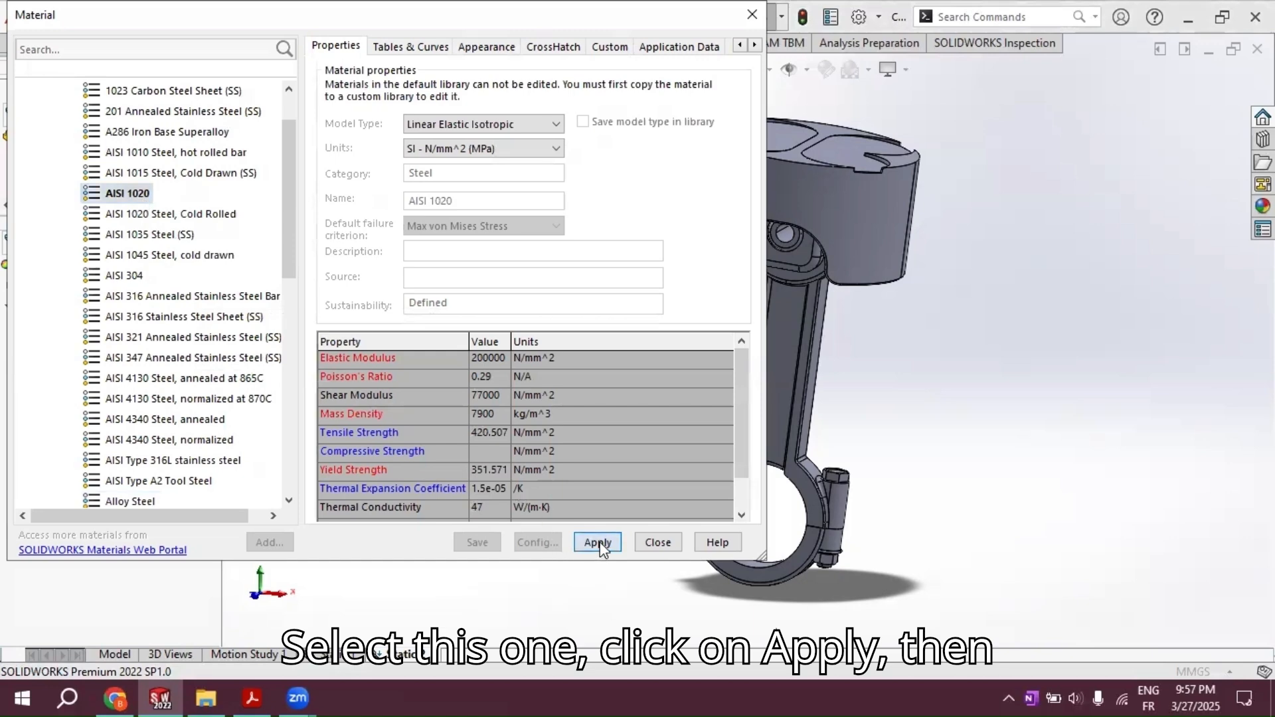
left_click(657, 544)
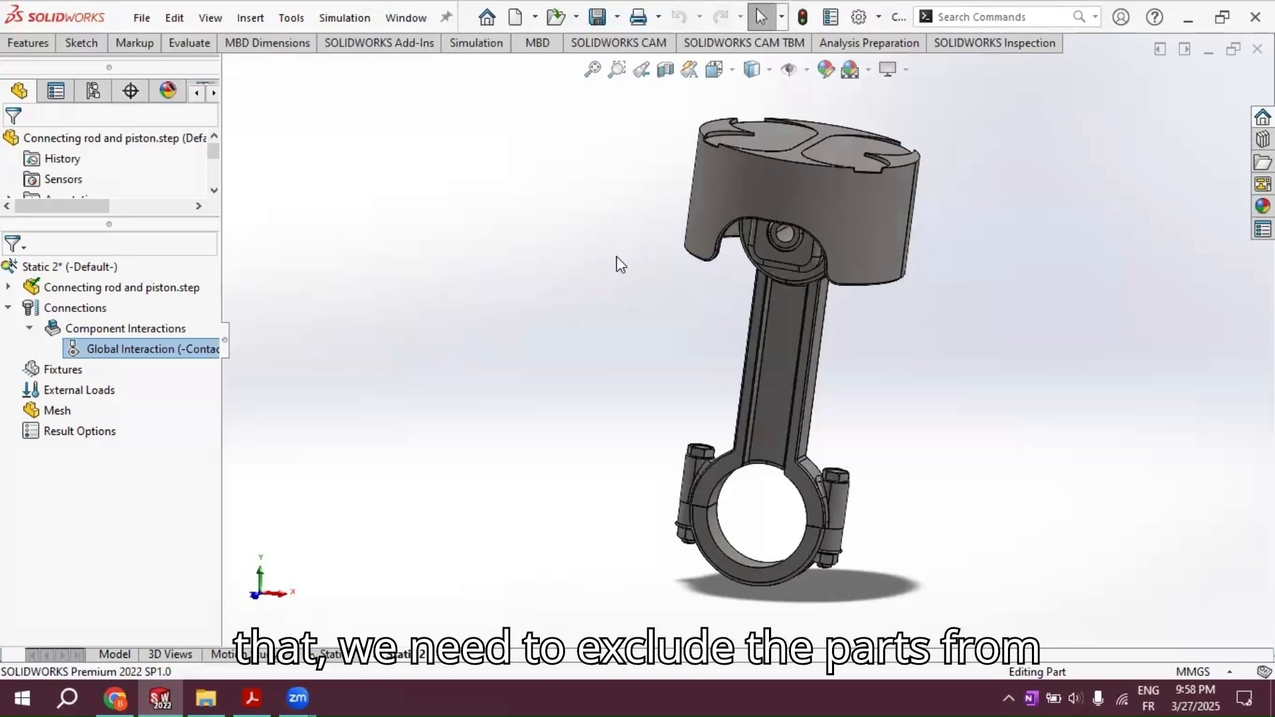
Step: Exclude the piston pin body, SolidBody 6, from the analysis
scroll(792, 239, "down", 5)
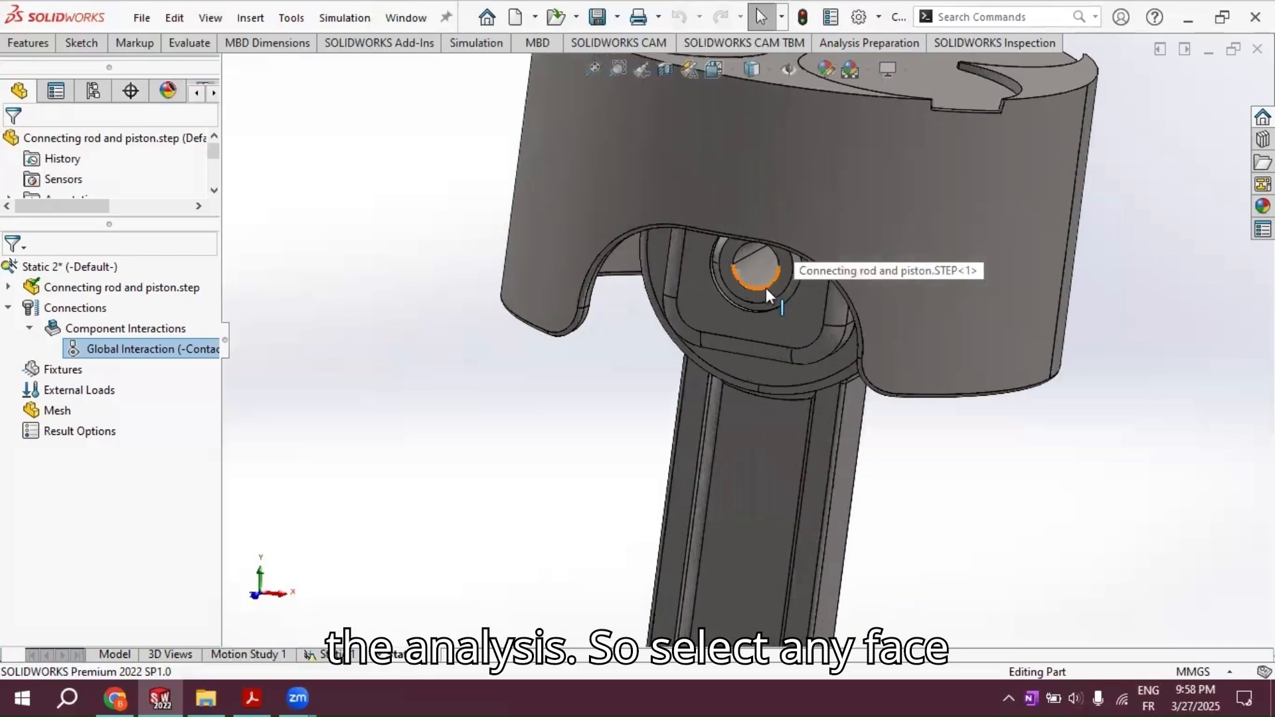
left_click(767, 290)
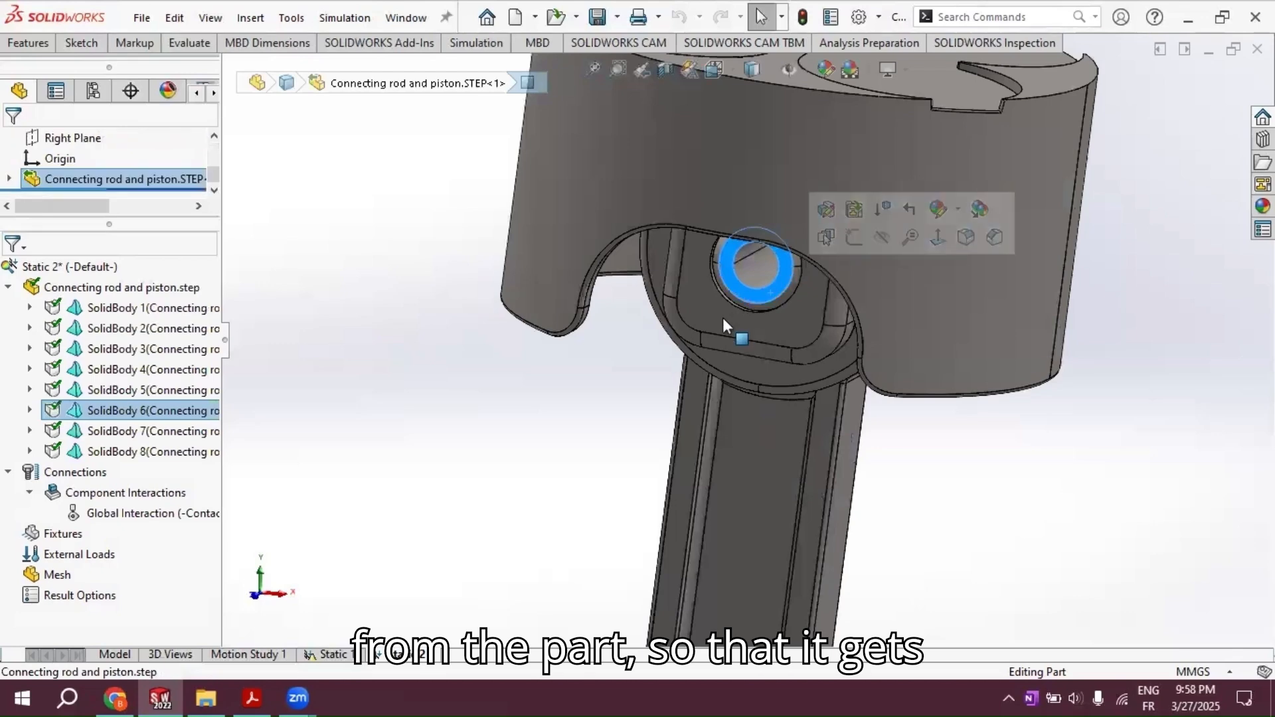
scroll(625, 380, "up", 5)
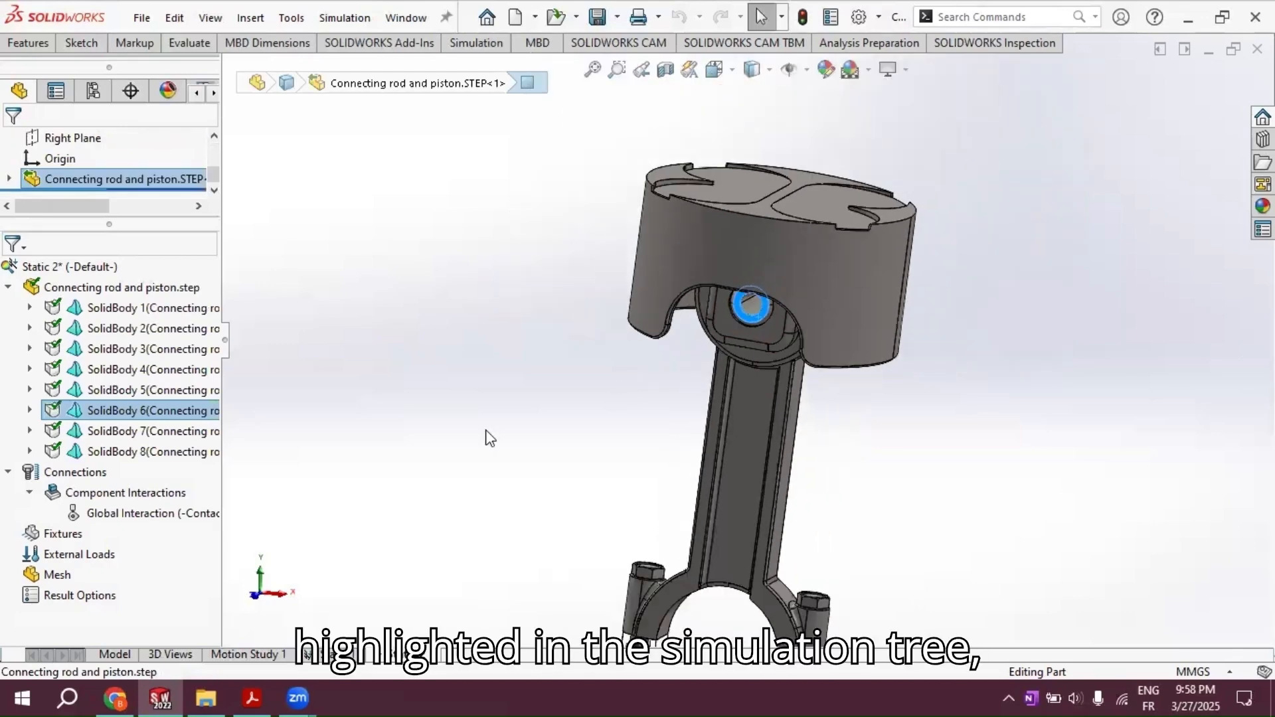
scroll(488, 432, "up", 1)
right_click(153, 414)
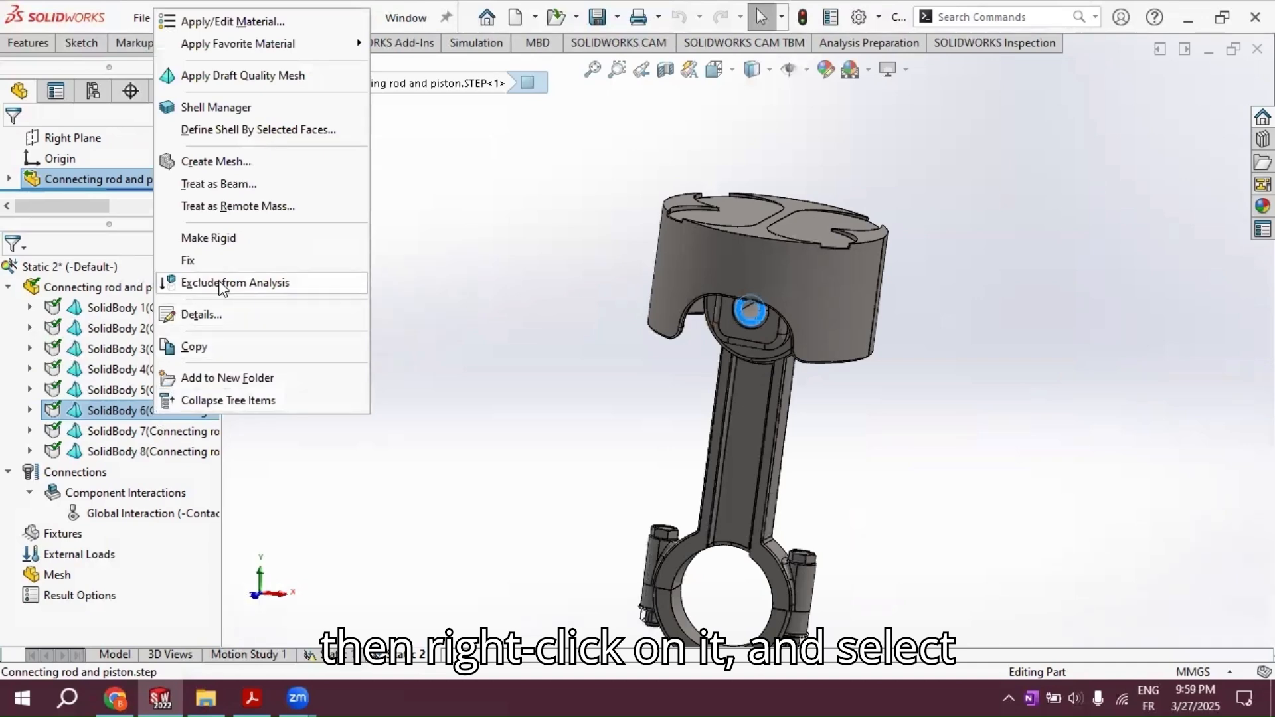
left_click(240, 284)
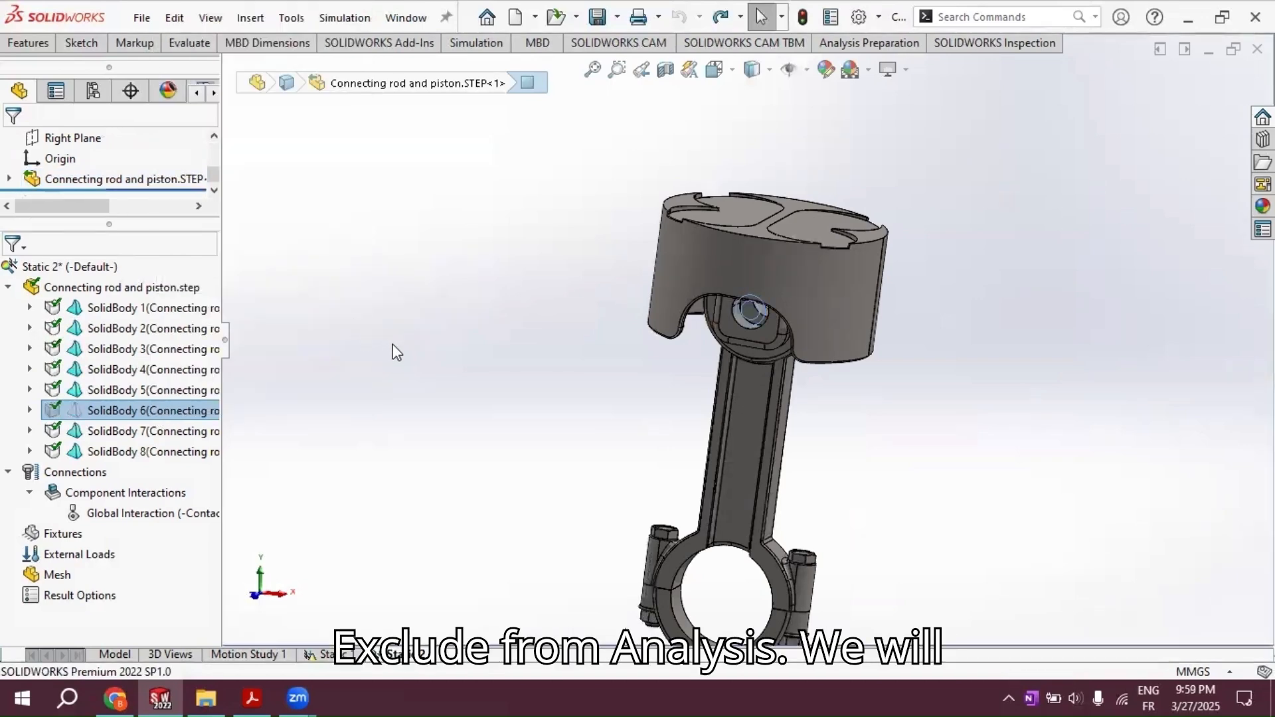
Step: Exclude the two bolt bodies at the rod's big end, SolidBody 2 and SolidBody 7, from the analysis
scroll(638, 384, "down", 3)
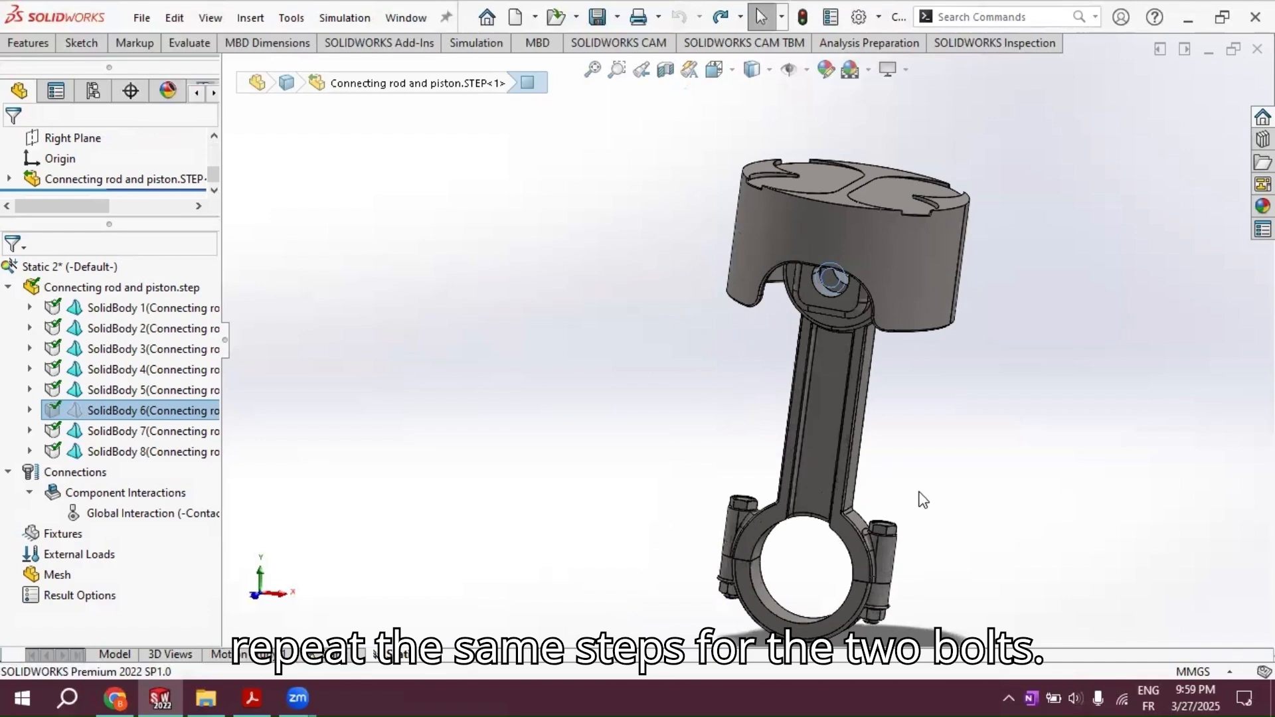
scroll(882, 531, "down", 3)
left_click(839, 494)
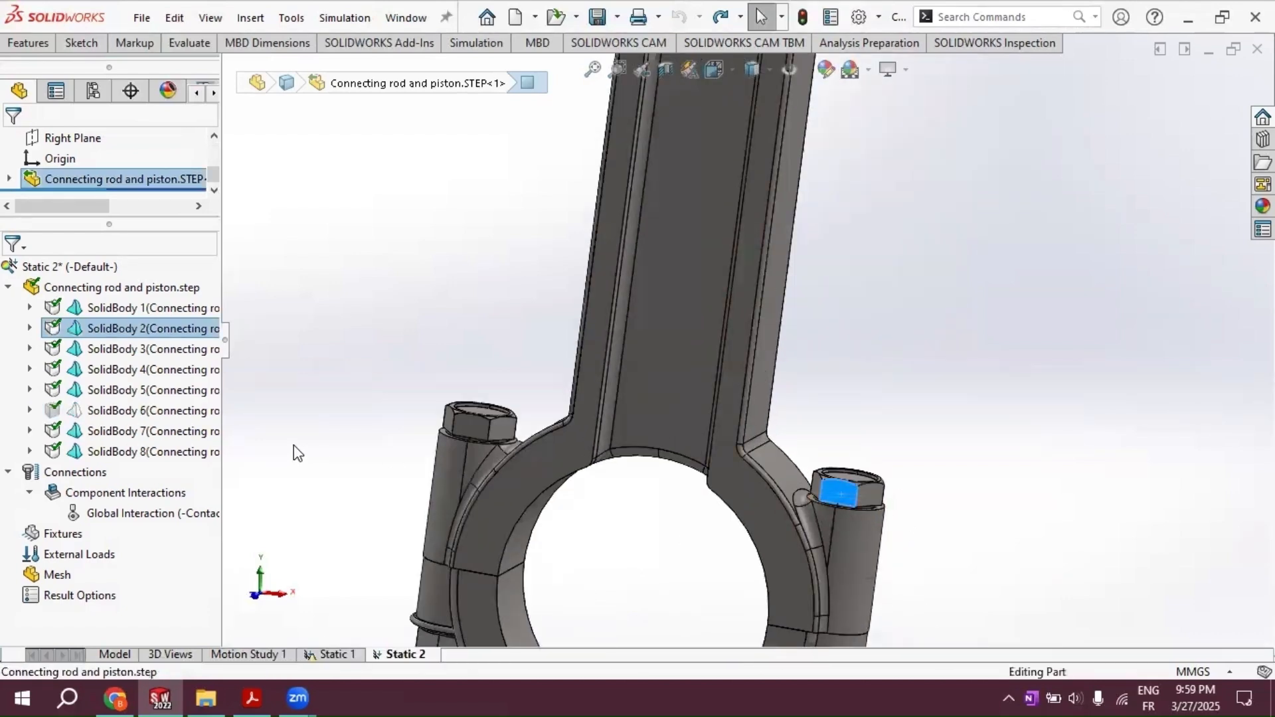
right_click(126, 328)
left_click(213, 531)
left_click(470, 425)
right_click(164, 431)
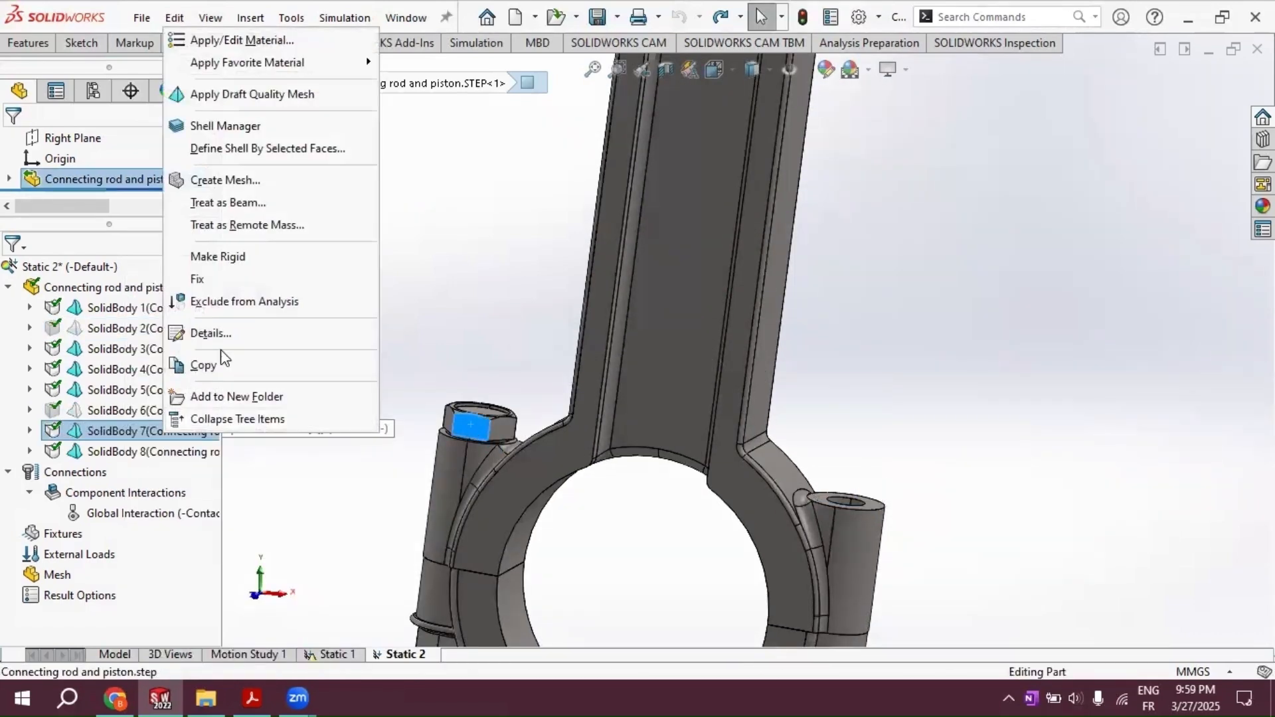
left_click(243, 301)
Step: Exclude the two nut bodies under the rod's big end, SolidBody 1 and SolidBody 8, from the analysis
scroll(812, 555, "up", 3)
left_click(822, 576)
right_click(88, 307)
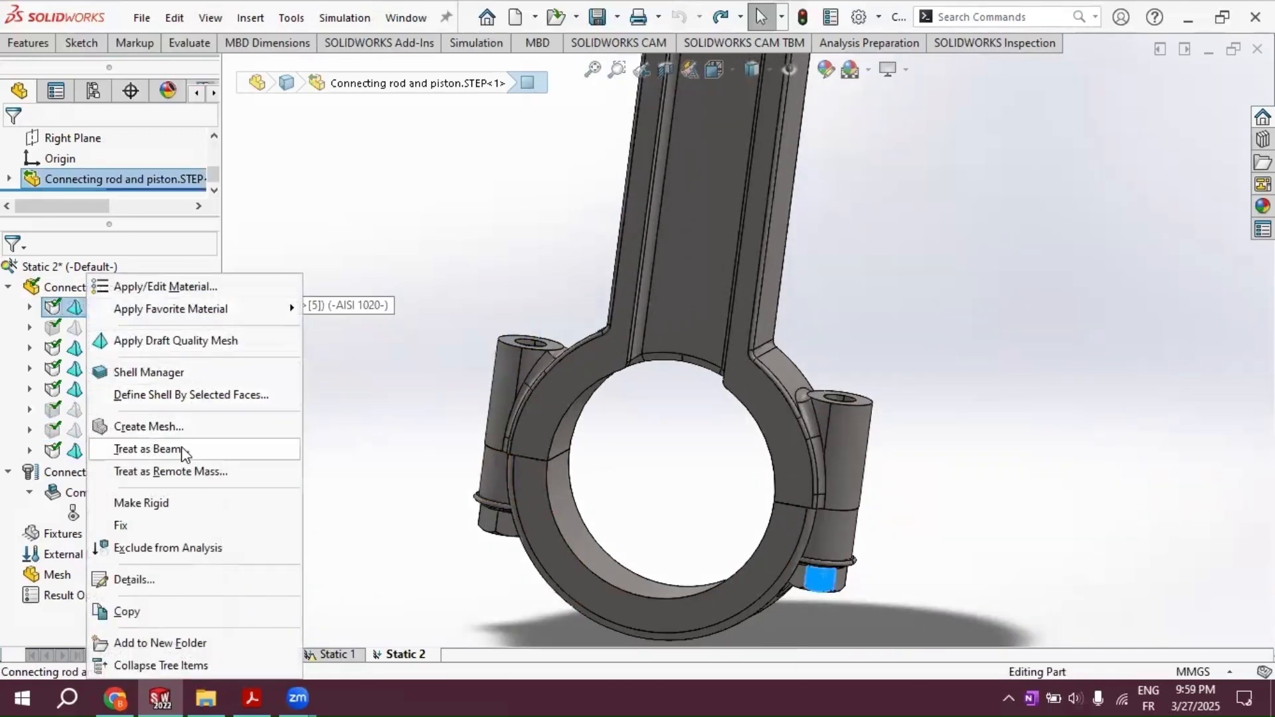
left_click(176, 548)
left_click(507, 523)
right_click(148, 449)
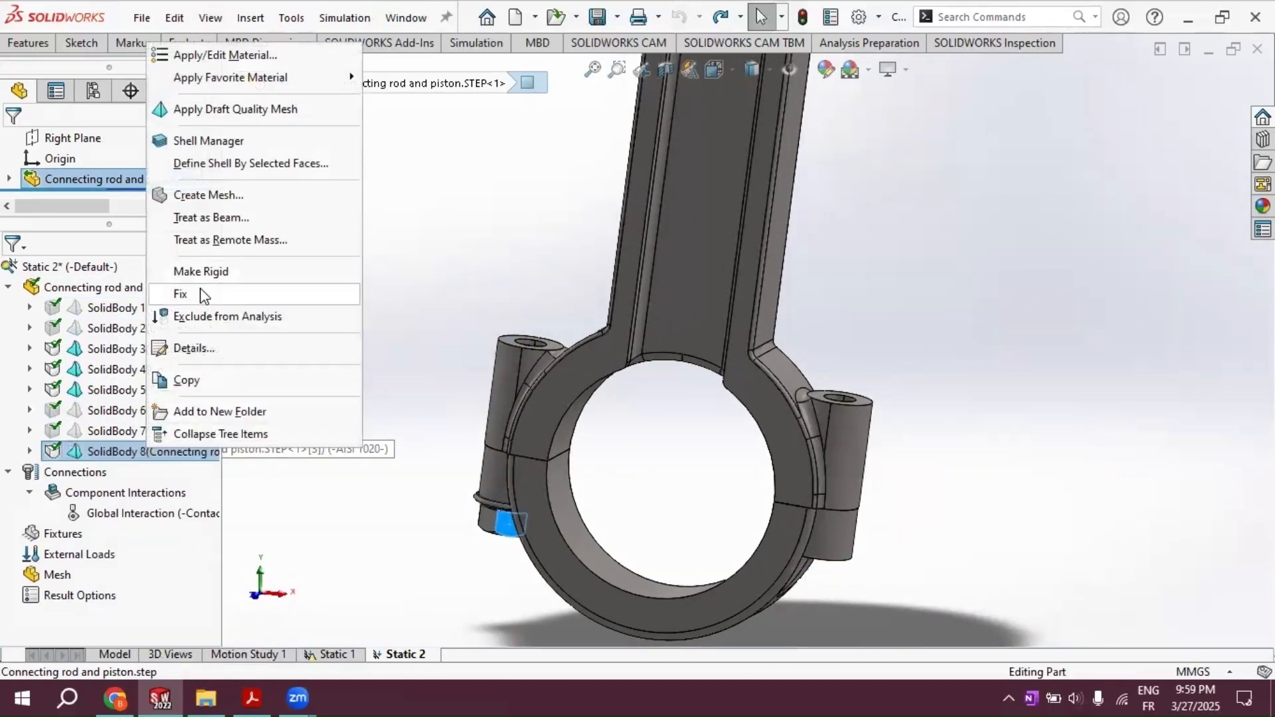
left_click(212, 316)
Step: Start a pin connector in the study's connections and clear its preselected face
scroll(428, 295, "up", 4)
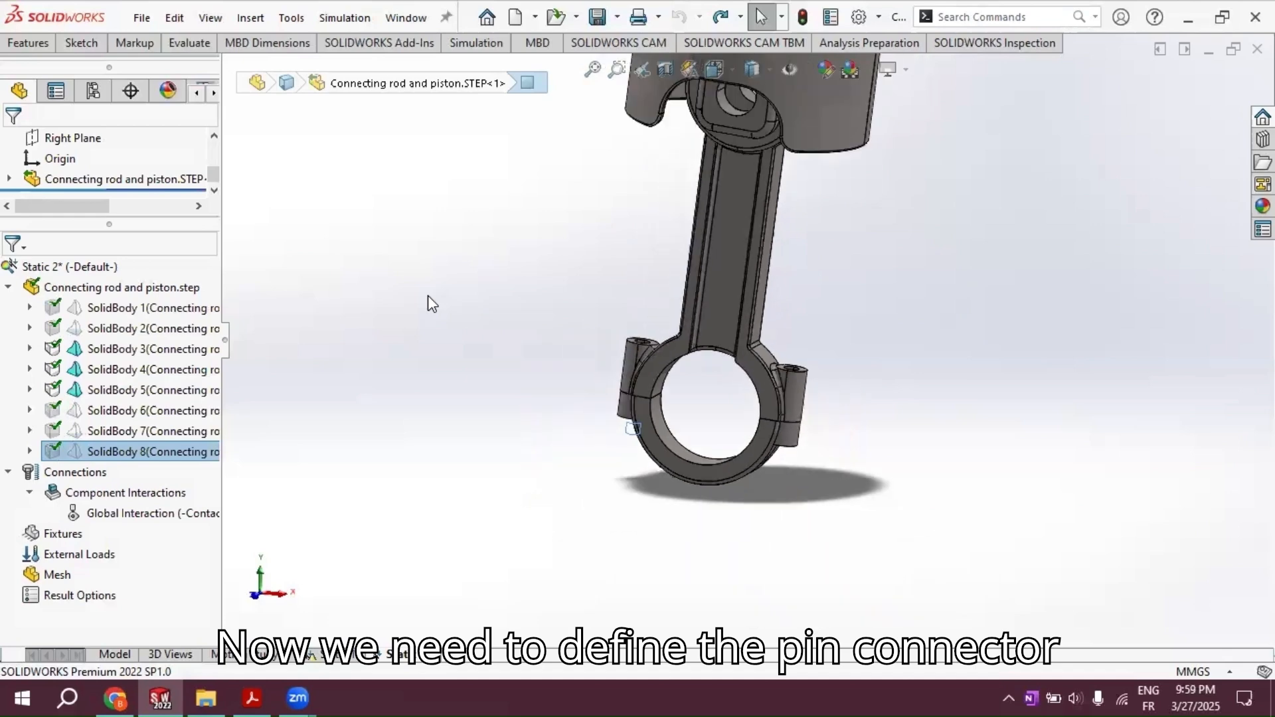
scroll(442, 285, "up", 2)
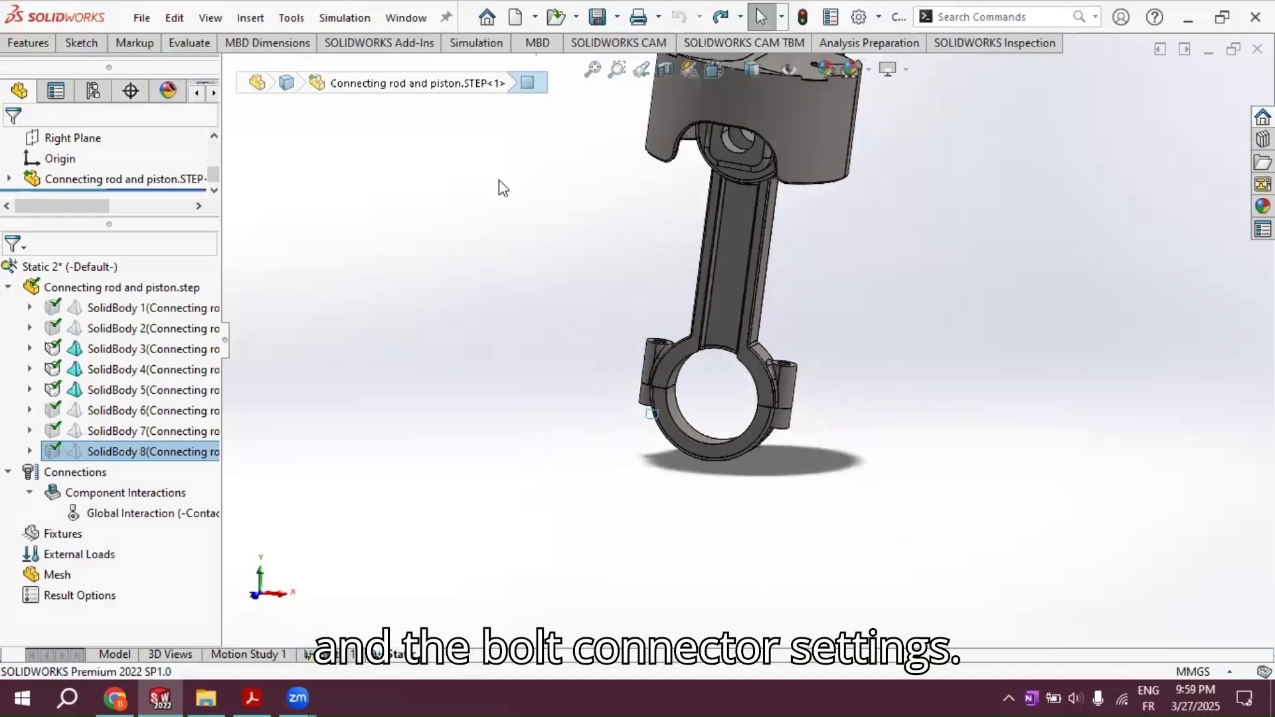
scroll(704, 133, "up", 1)
scroll(708, 129, "down", 1)
scroll(708, 129, "down", 1)
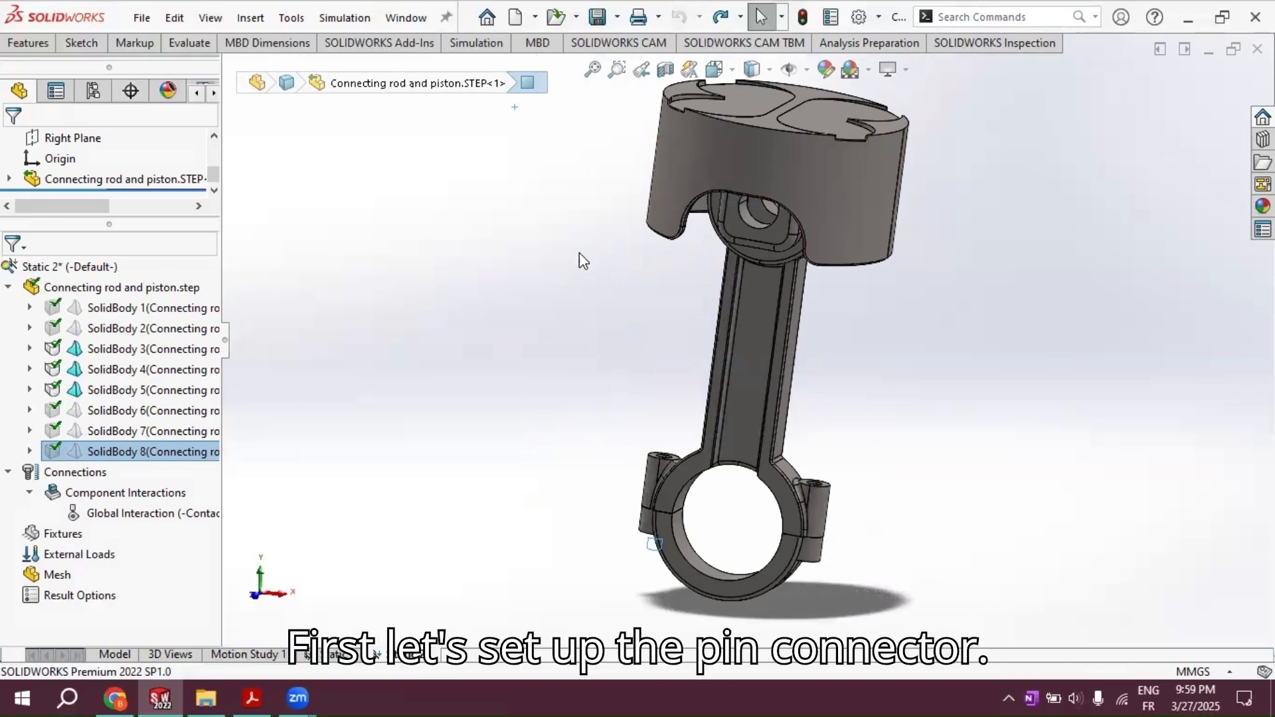
right_click(54, 479)
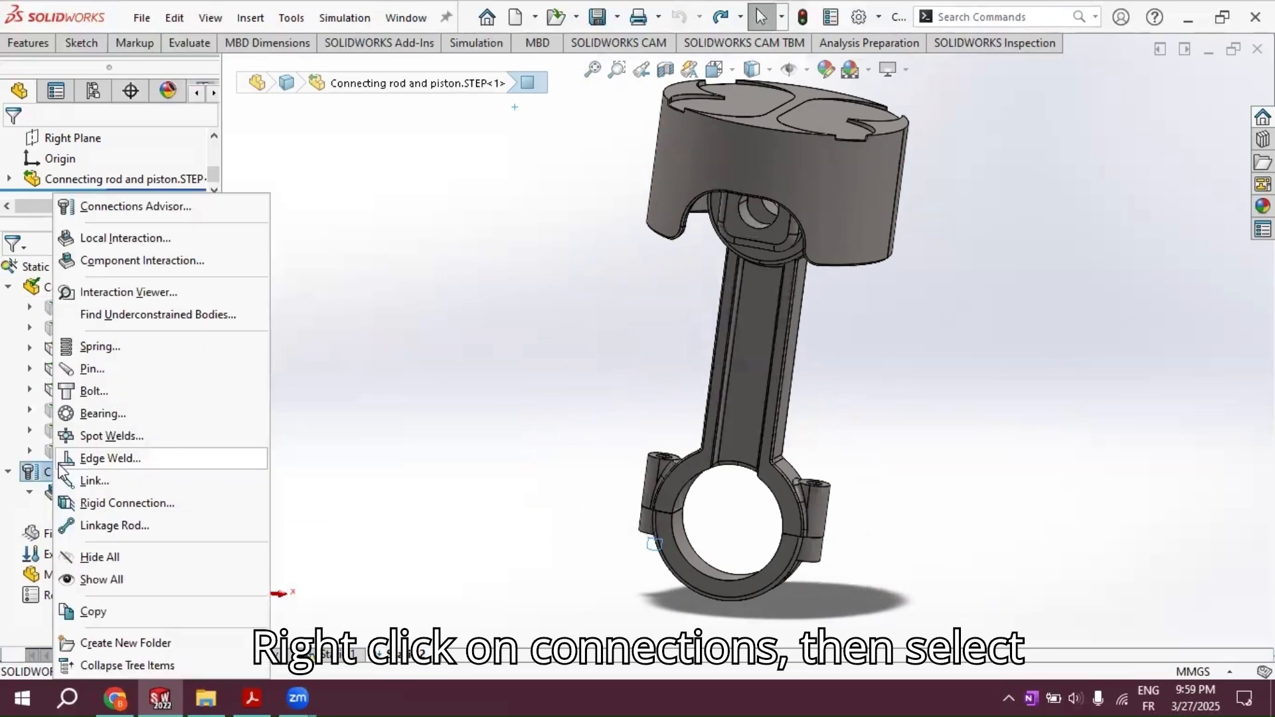
left_click(93, 370)
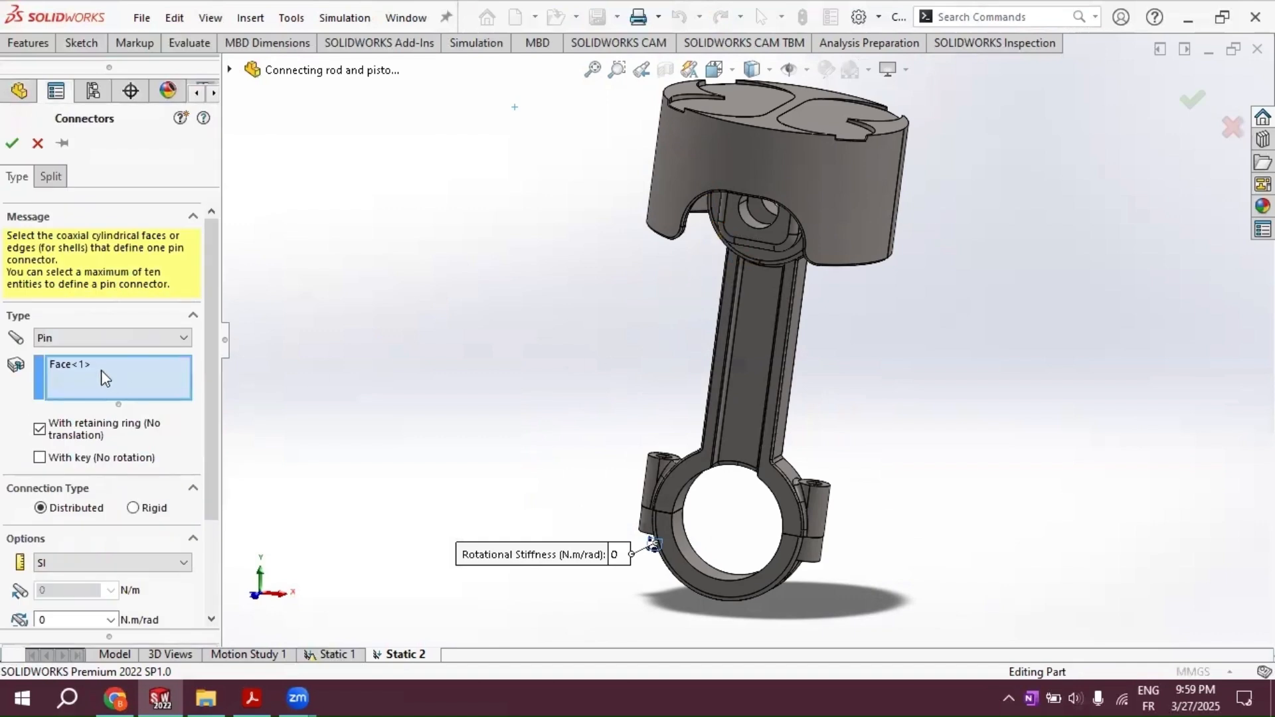
right_click(101, 369)
left_click(127, 384)
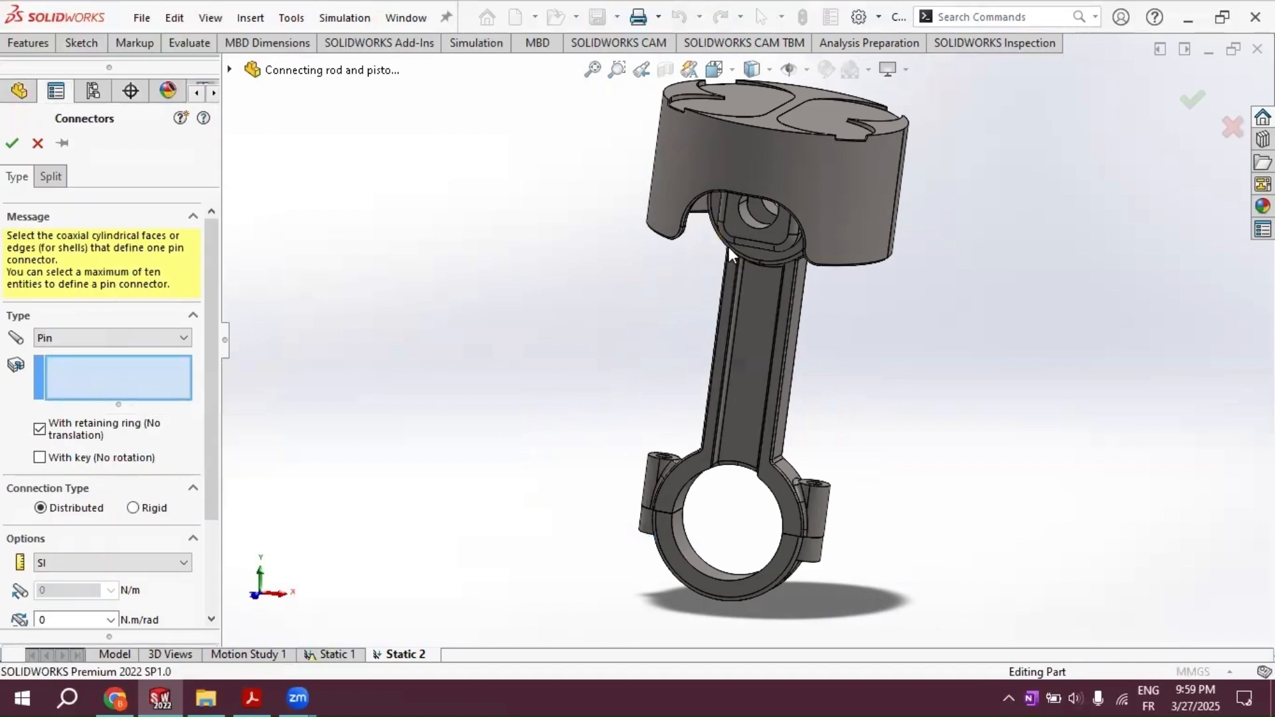
Step: Select the coaxial cylindrical faces of the piston pin bore from both sides of the piston for the pin connector
scroll(744, 219, "down", 8)
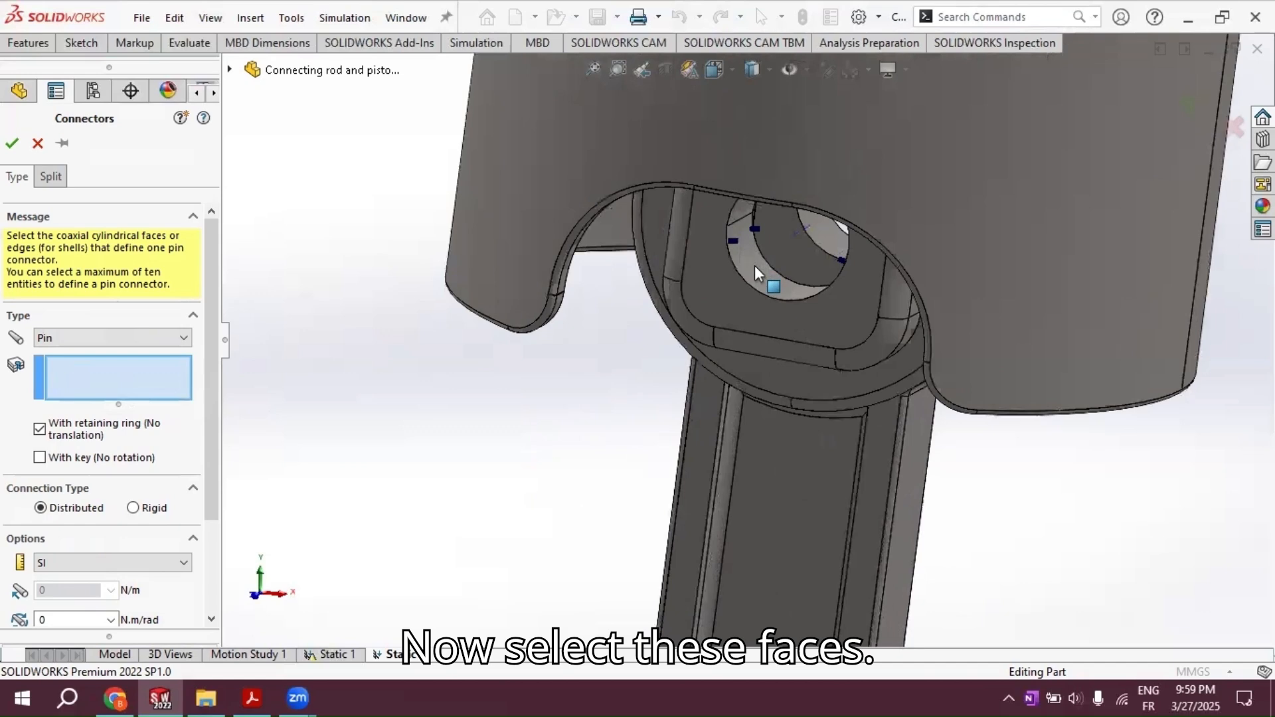
left_click(756, 266)
middle_click_drag(629, 373, 639, 431)
left_click(744, 177)
scroll(1036, 399, "up", 4)
middle_click_drag(1055, 402, 784, 398)
scroll(723, 273, "down", 8)
left_click(667, 266)
left_click(679, 187)
scroll(860, 441, "up", 8)
middle_click_drag(859, 441, 769, 328, "ctrl")
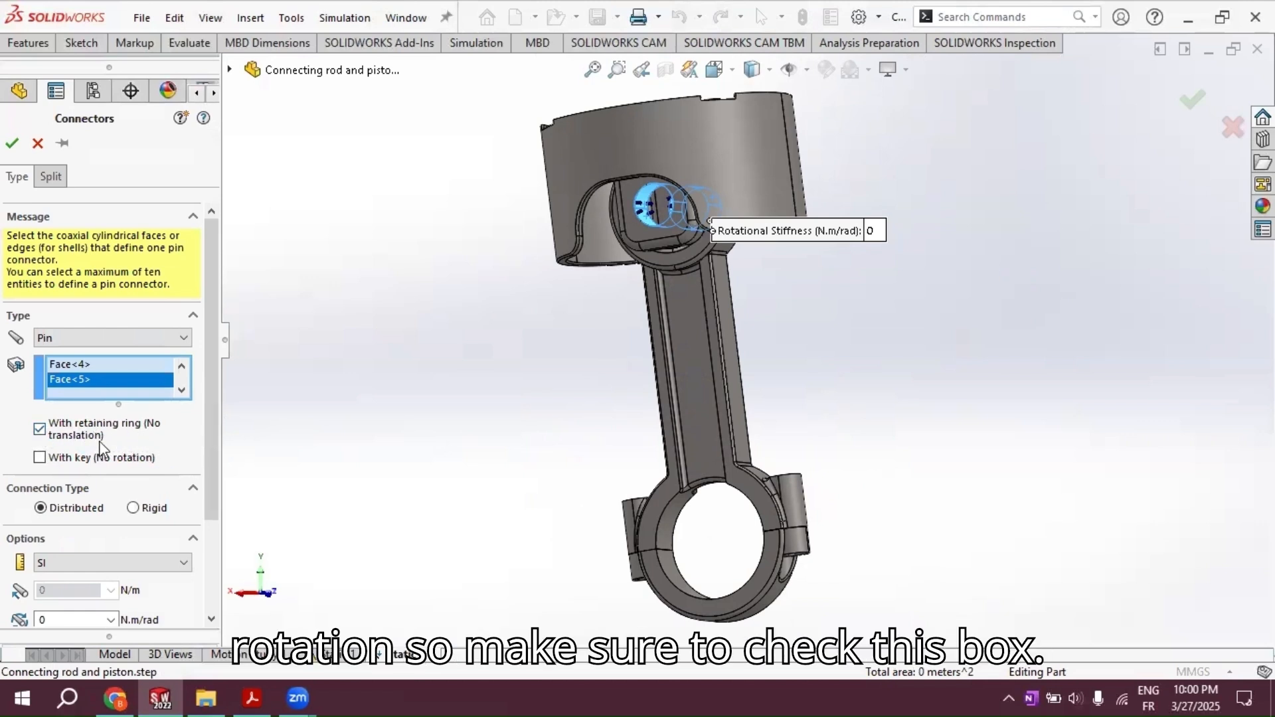
Step: Enable With key (No rotation) and Strength Data on the pin connector, set its tensile stress area to 500 mm^2, and accept it
left_click(40, 460)
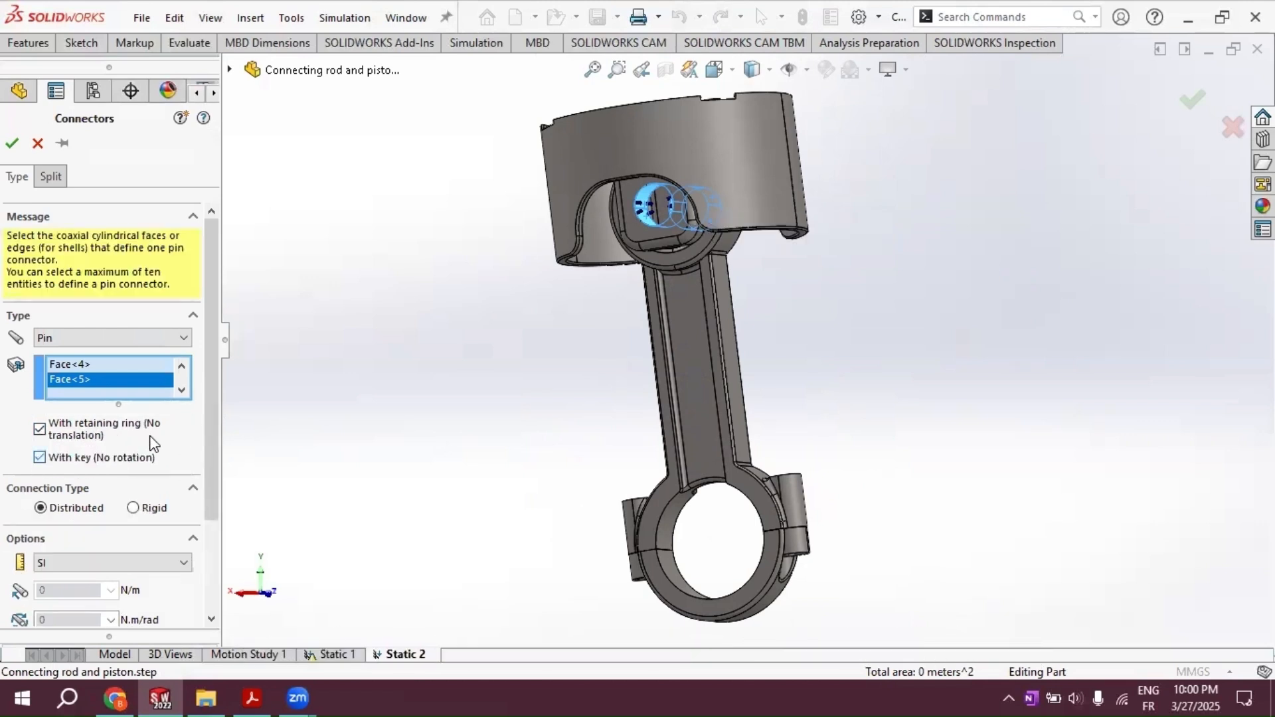
left_click_drag(213, 395, 200, 504)
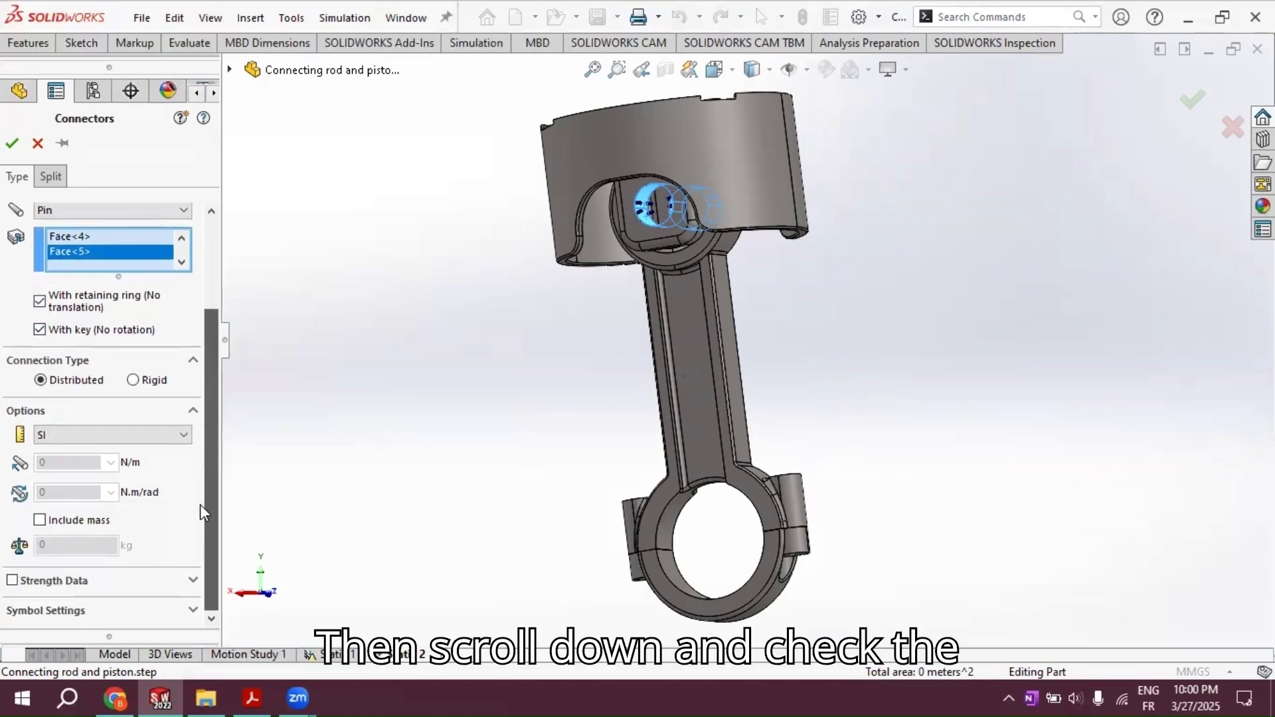
left_click(12, 582)
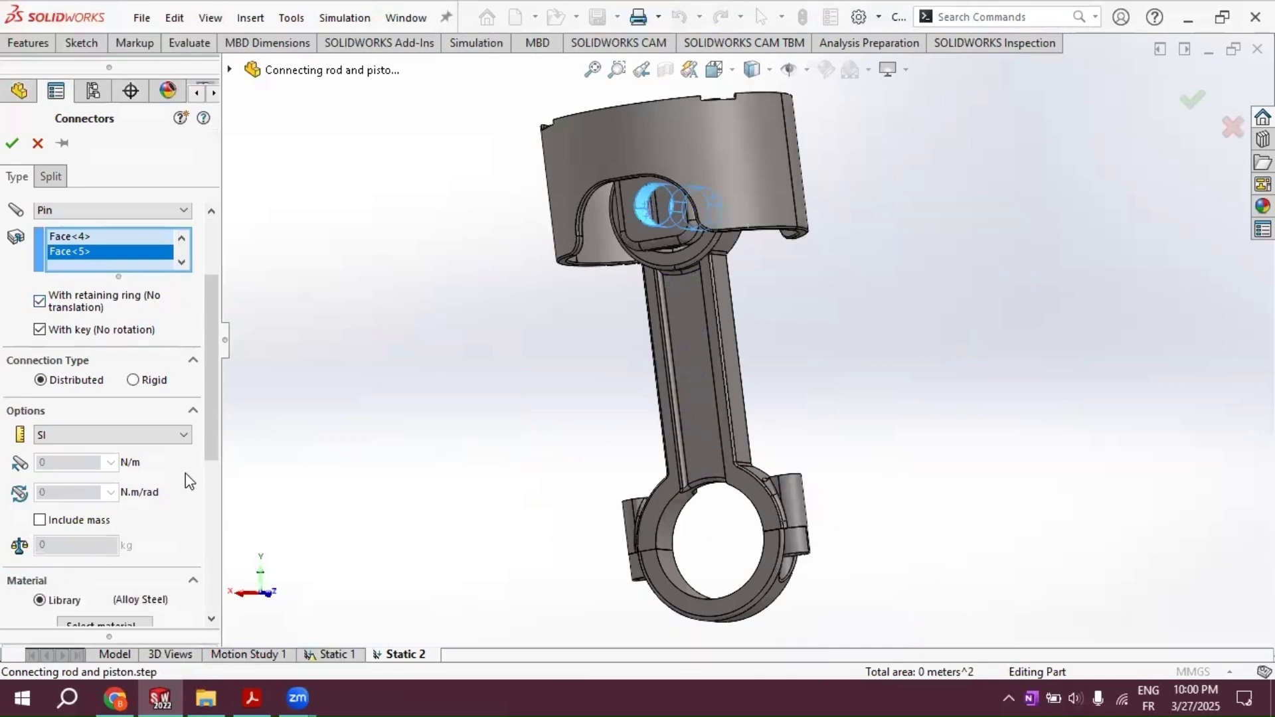
left_click_drag(213, 449, 207, 542)
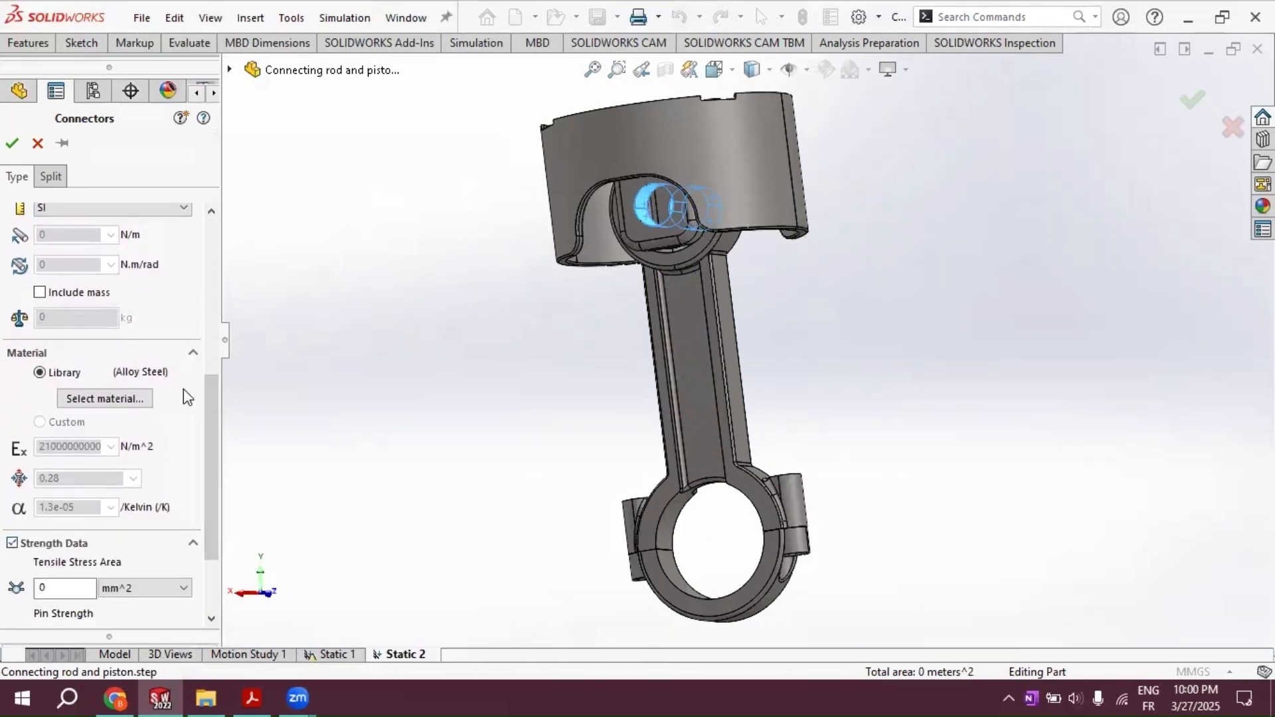
left_click_drag(212, 408, 222, 495)
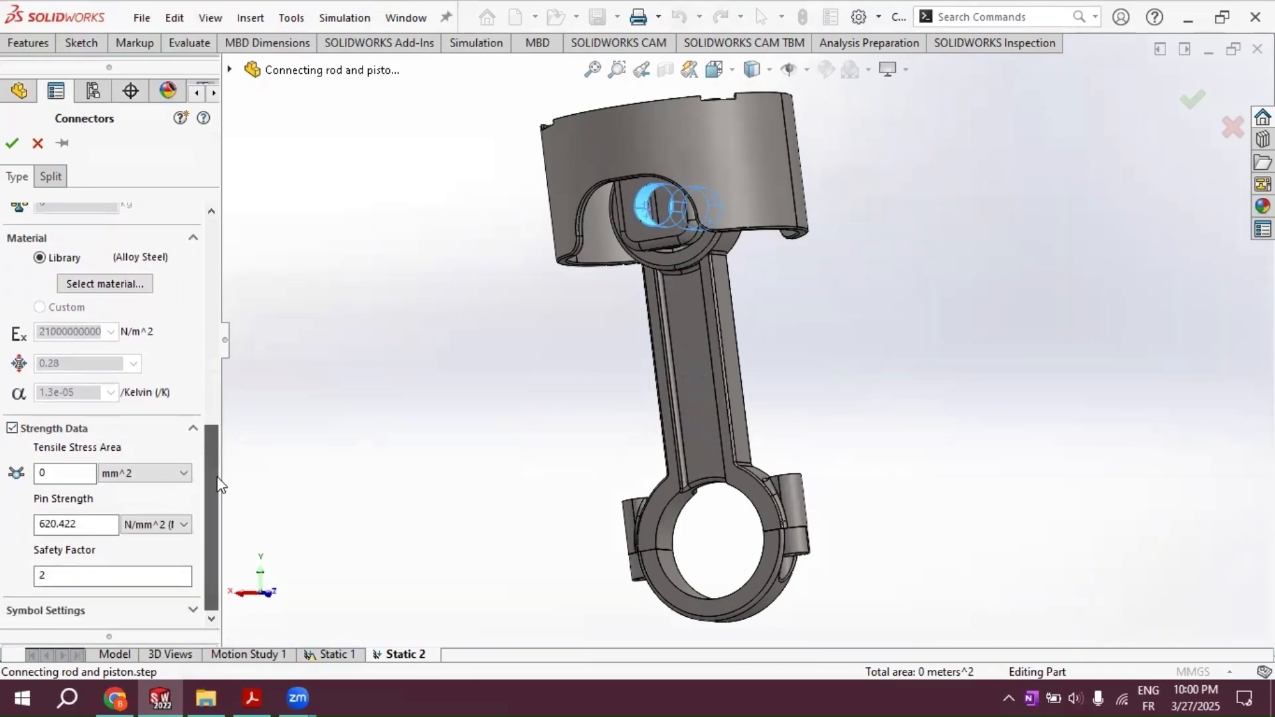
left_click(58, 474)
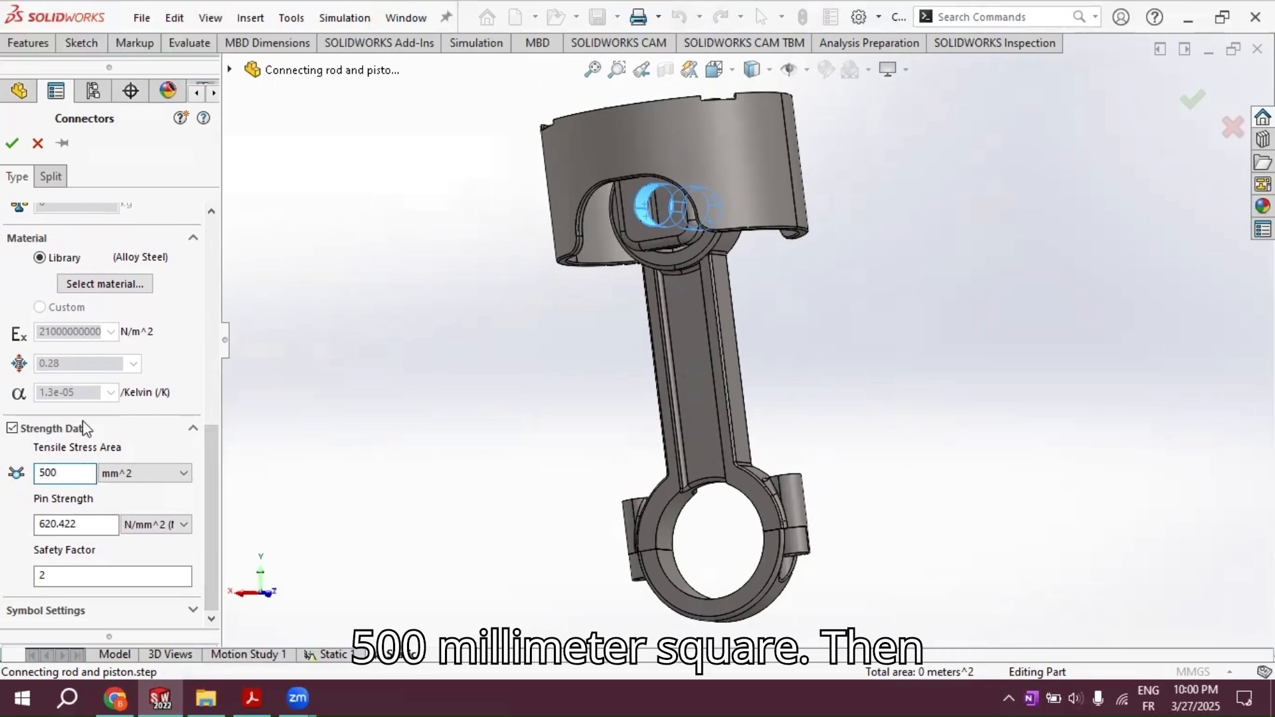
left_click(12, 143)
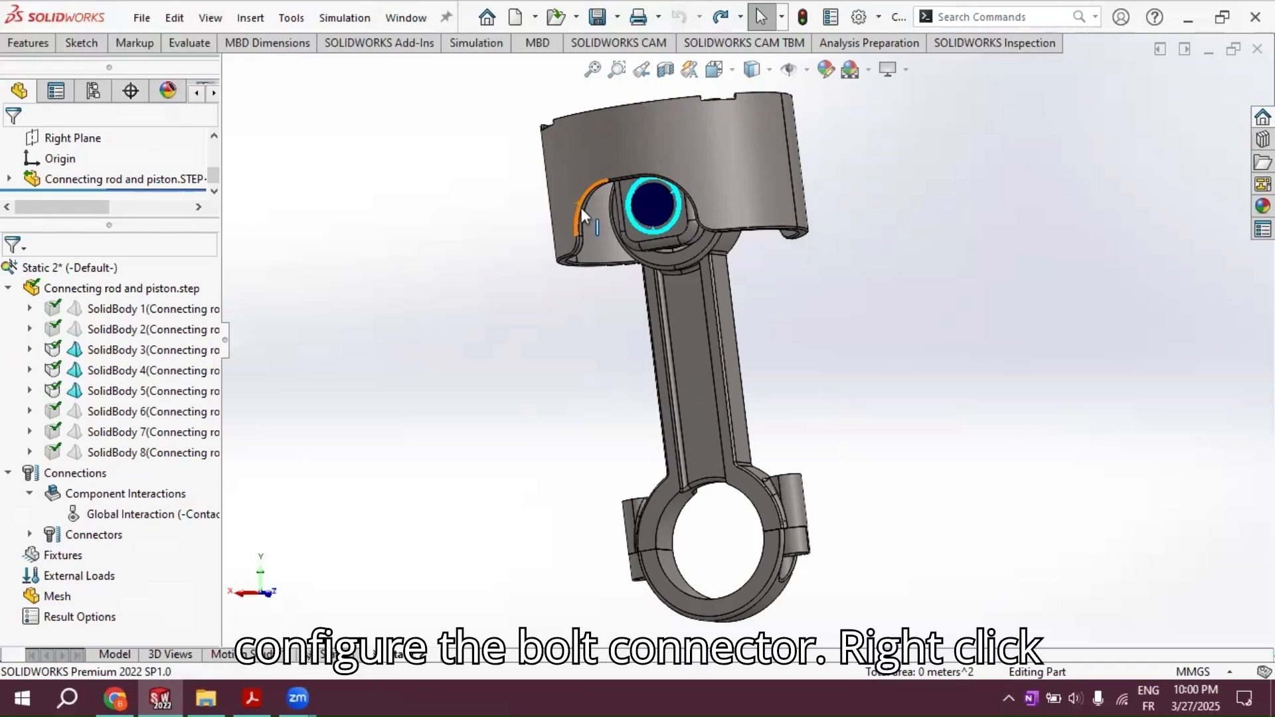
Step: Start a bolt connector with nut and select the circular hole edges at the upper and lower ends of one big-end bolt boss
right_click(53, 472)
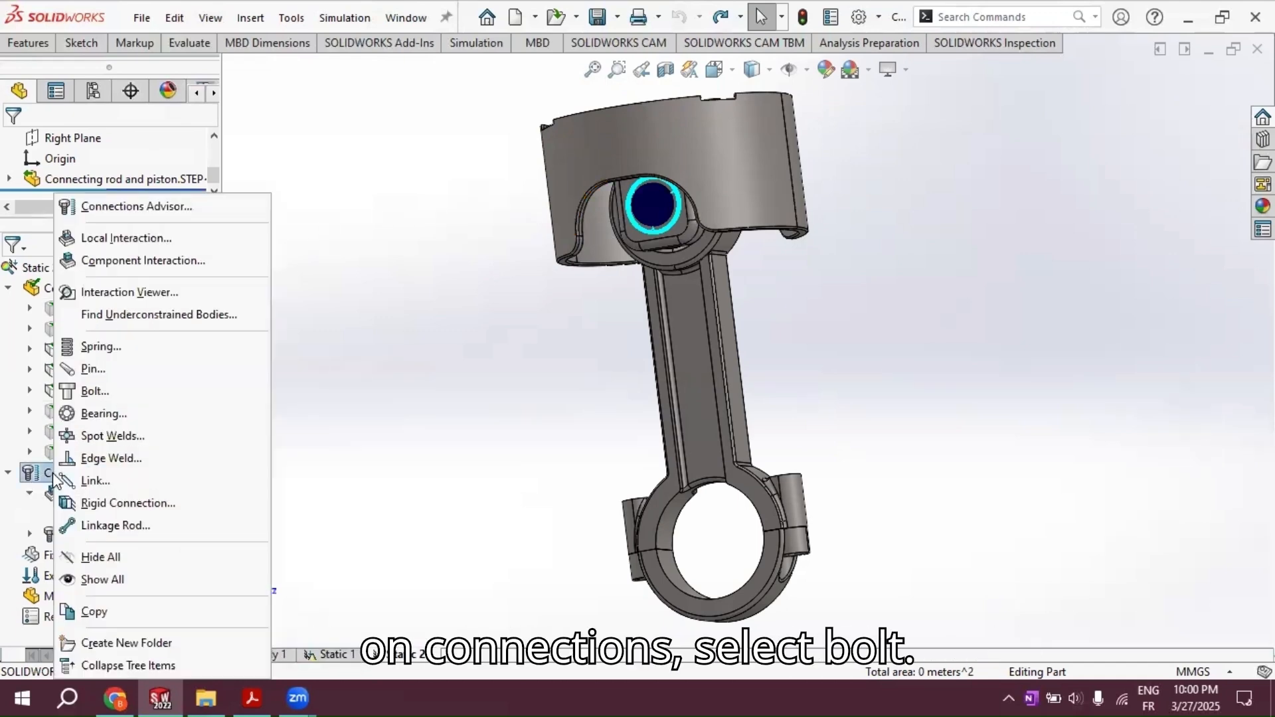
left_click(97, 394)
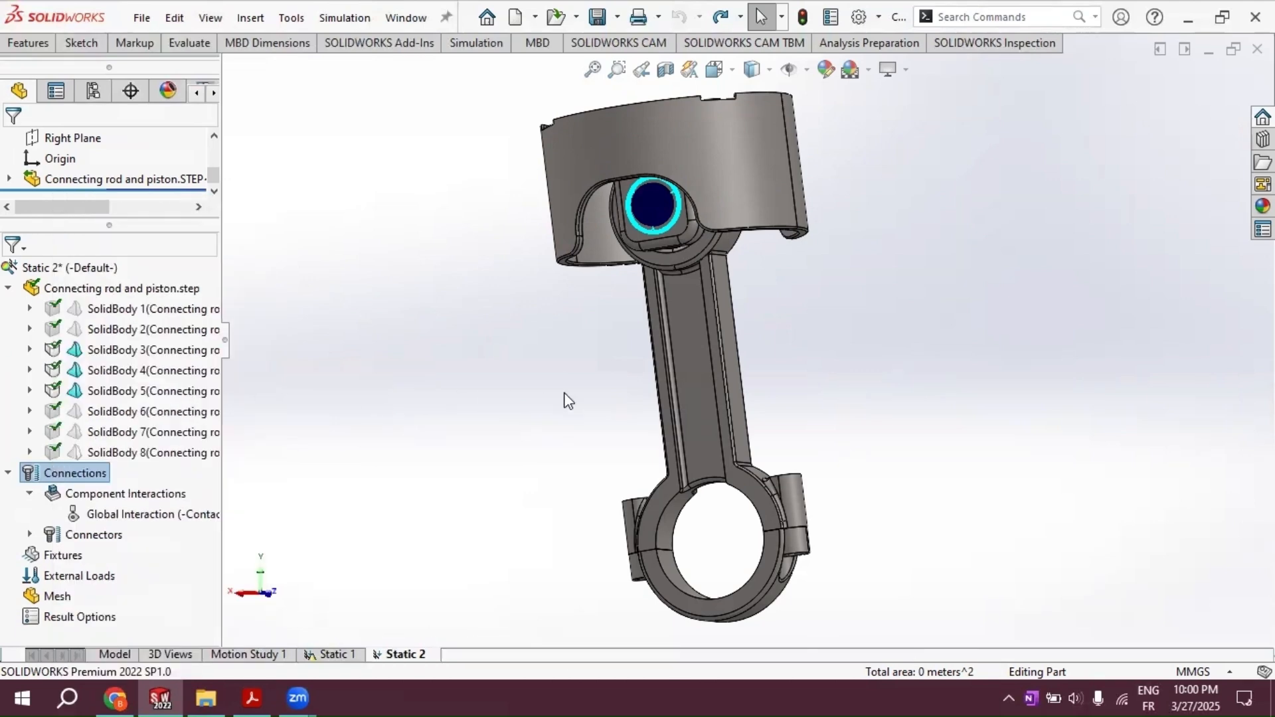
middle_click_drag(566, 394, 609, 447)
scroll(742, 420, "down", 6)
left_click(730, 418)
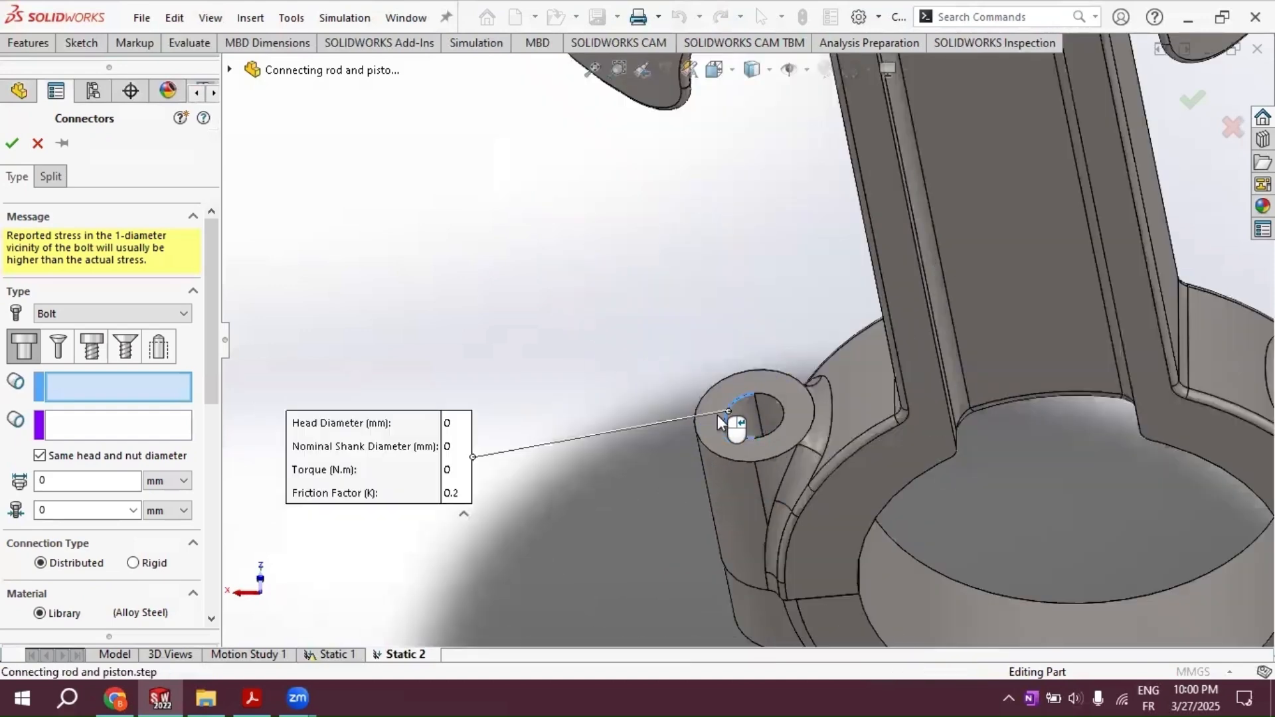
scroll(731, 425, "up", 8)
scroll(747, 459, "down", 8)
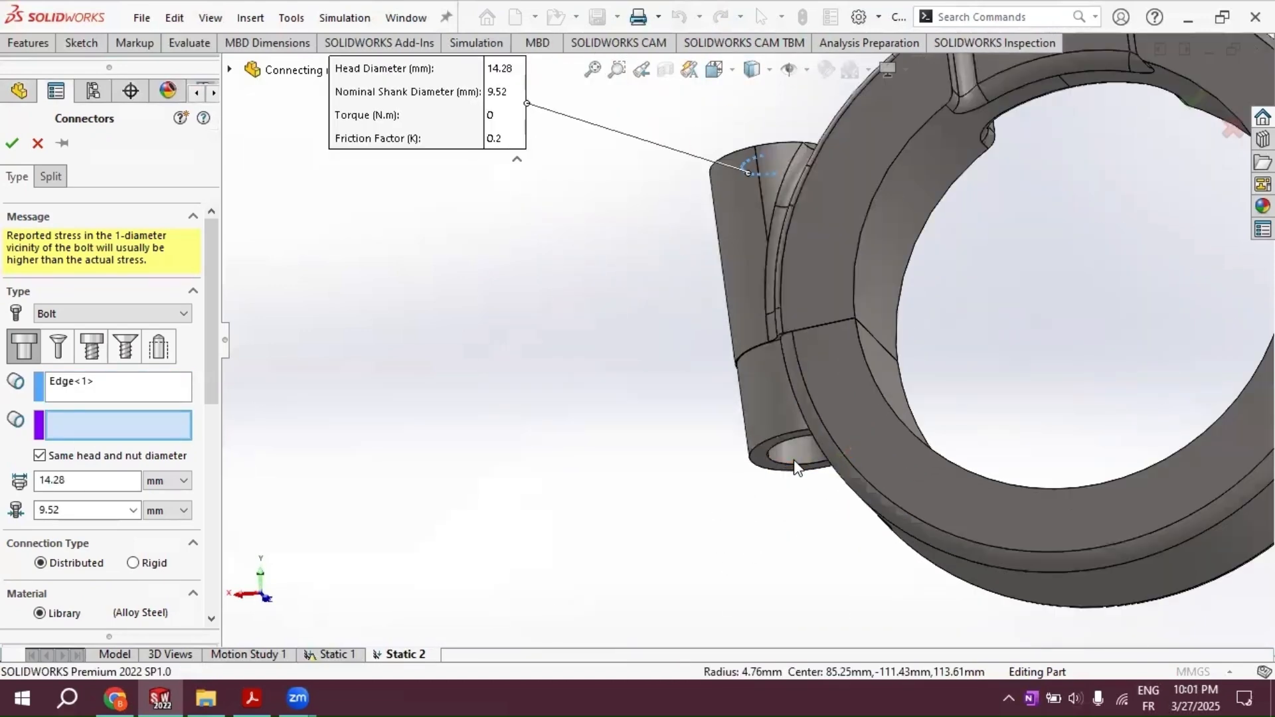
left_click(798, 417)
Step: Review the bolt's library material properties and keep the default Alloy Steel
scroll(193, 443, "down", 10)
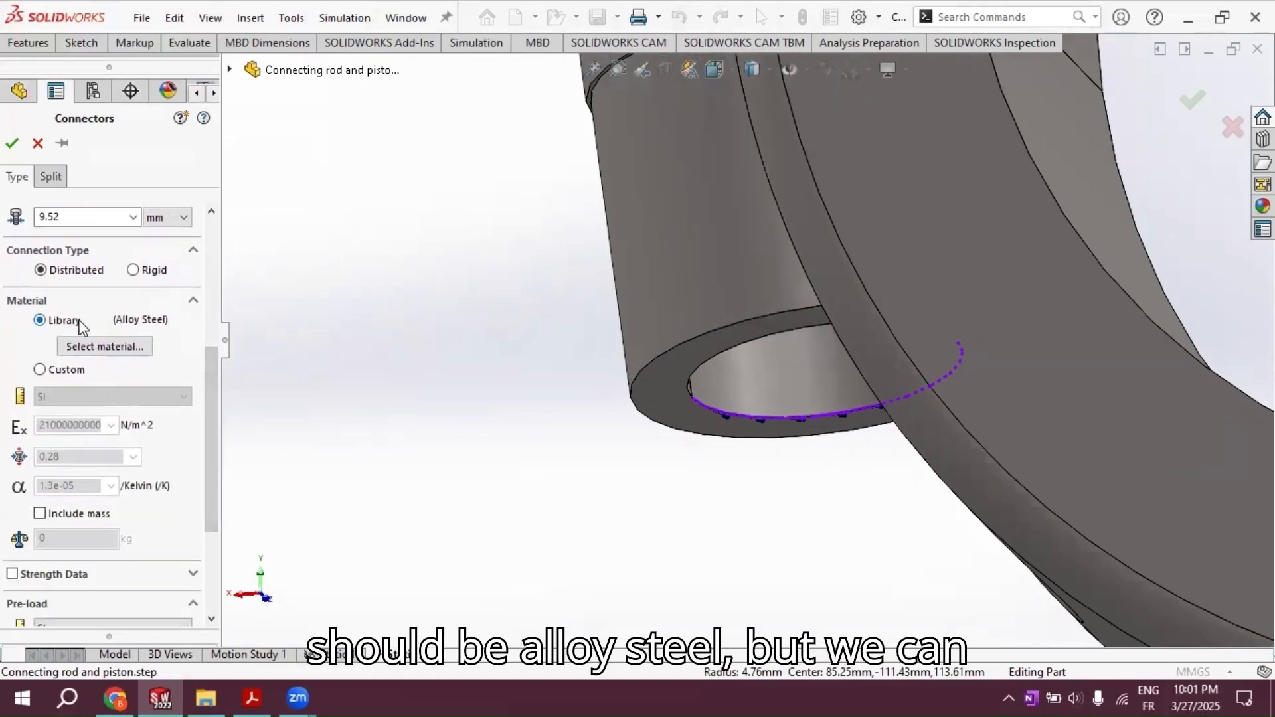
scroll(211, 387, "down", 2)
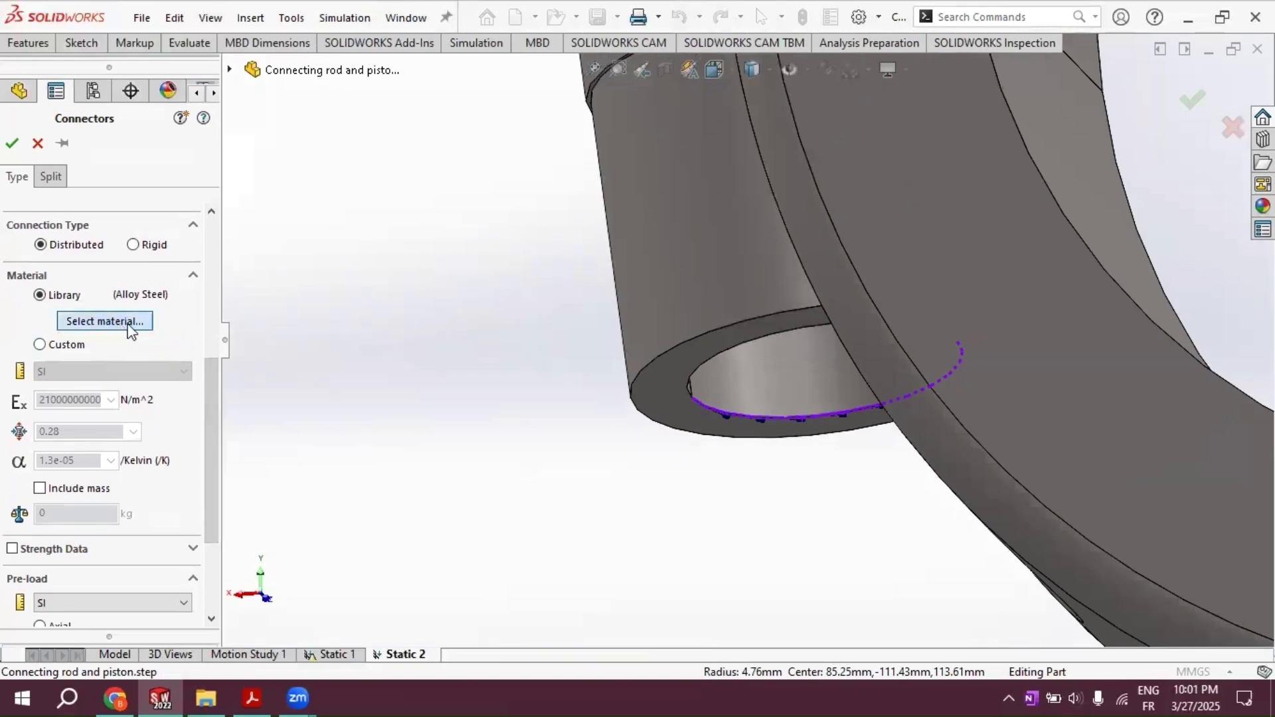
left_click(149, 321)
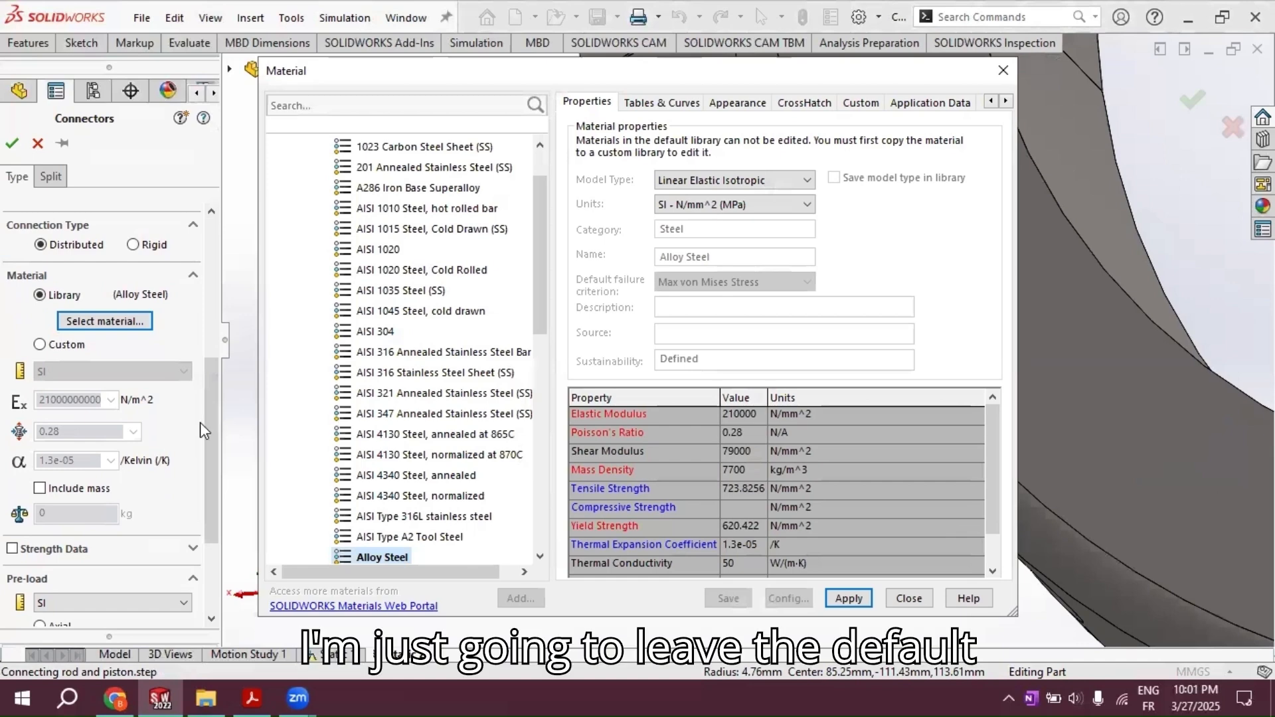
left_click(917, 599)
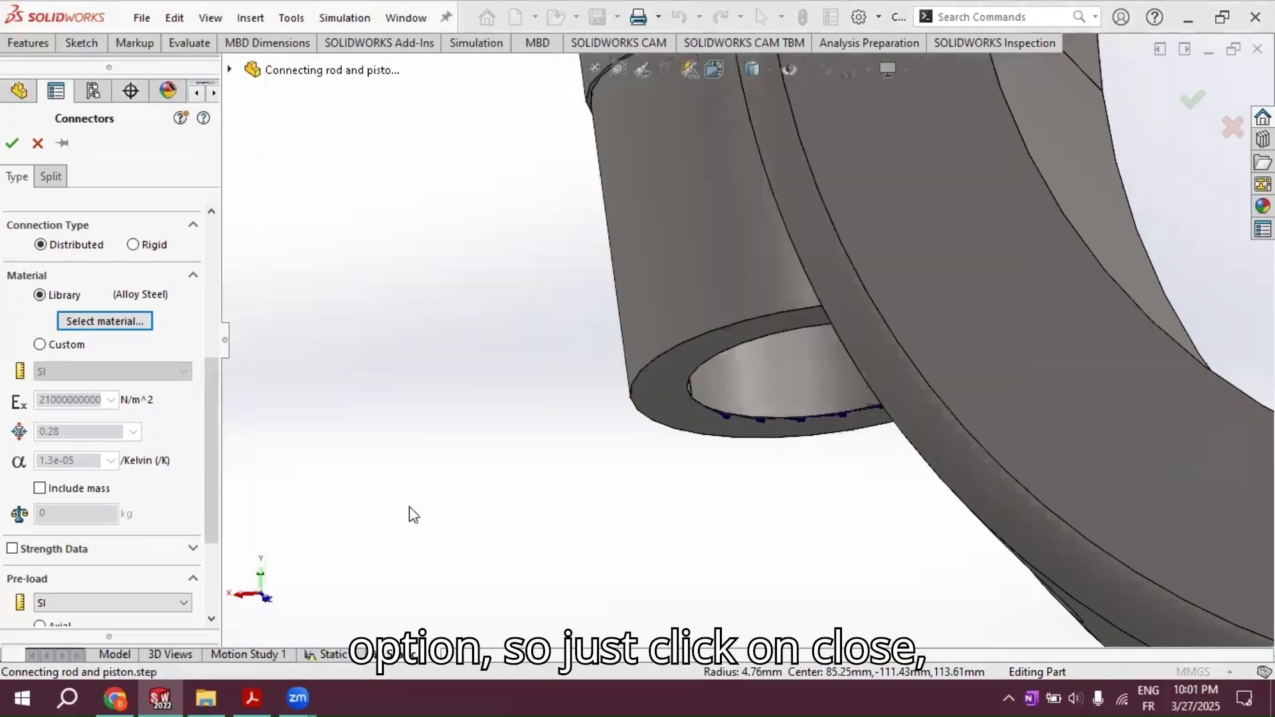
Step: Enable Strength Data for the bolt with a calculated tensile stress area and a thread count of 1.2 threads/mm
scroll(133, 440, "down", 5)
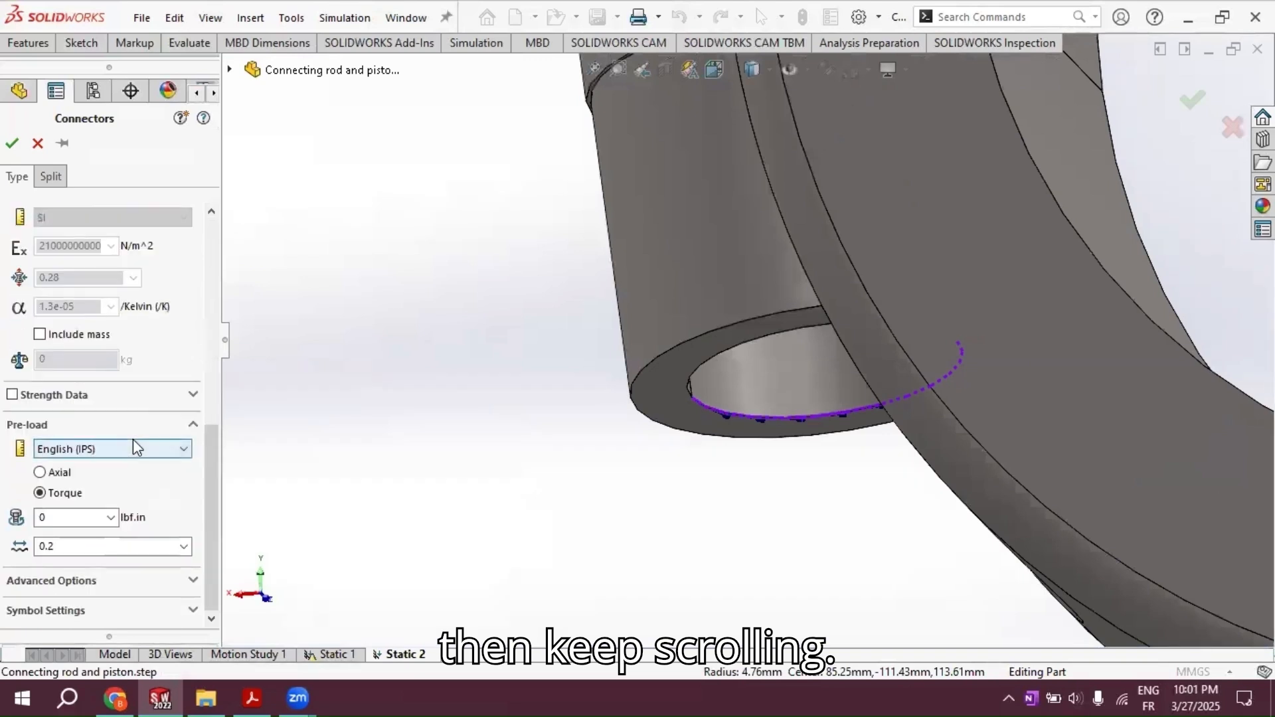
scroll(130, 450, "up", 1)
scroll(130, 450, "up", 1)
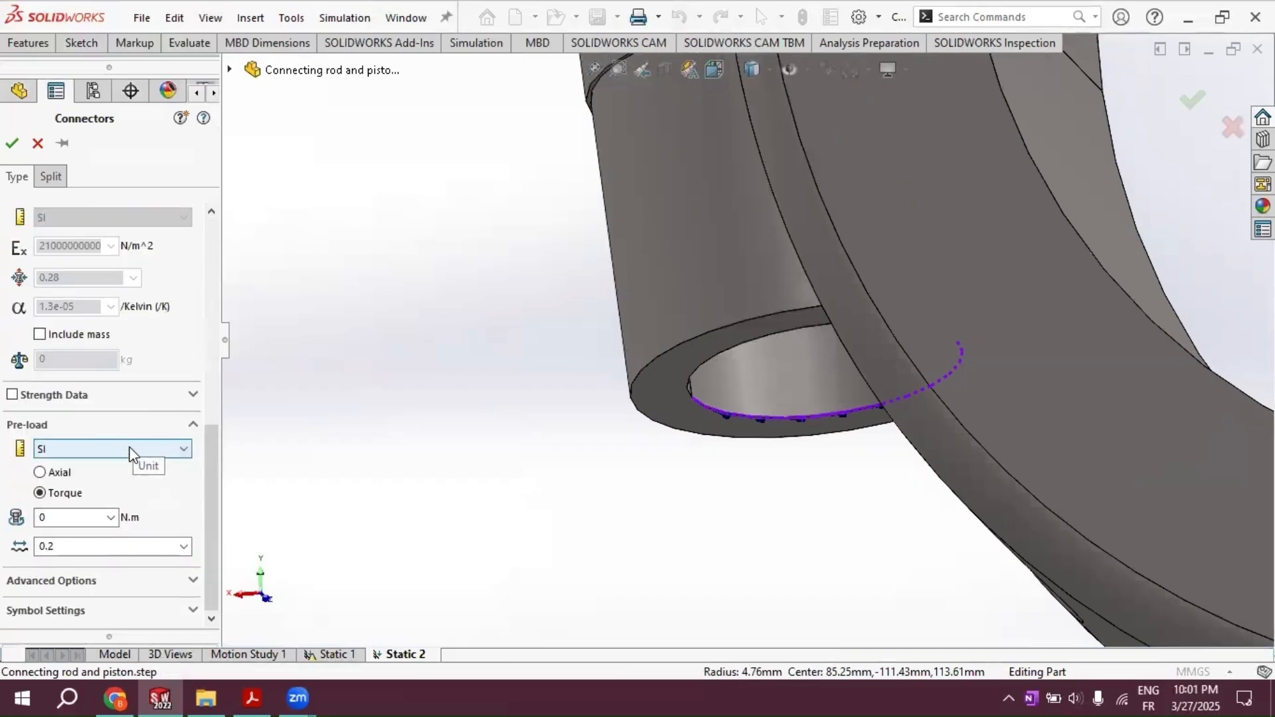
left_click(13, 396)
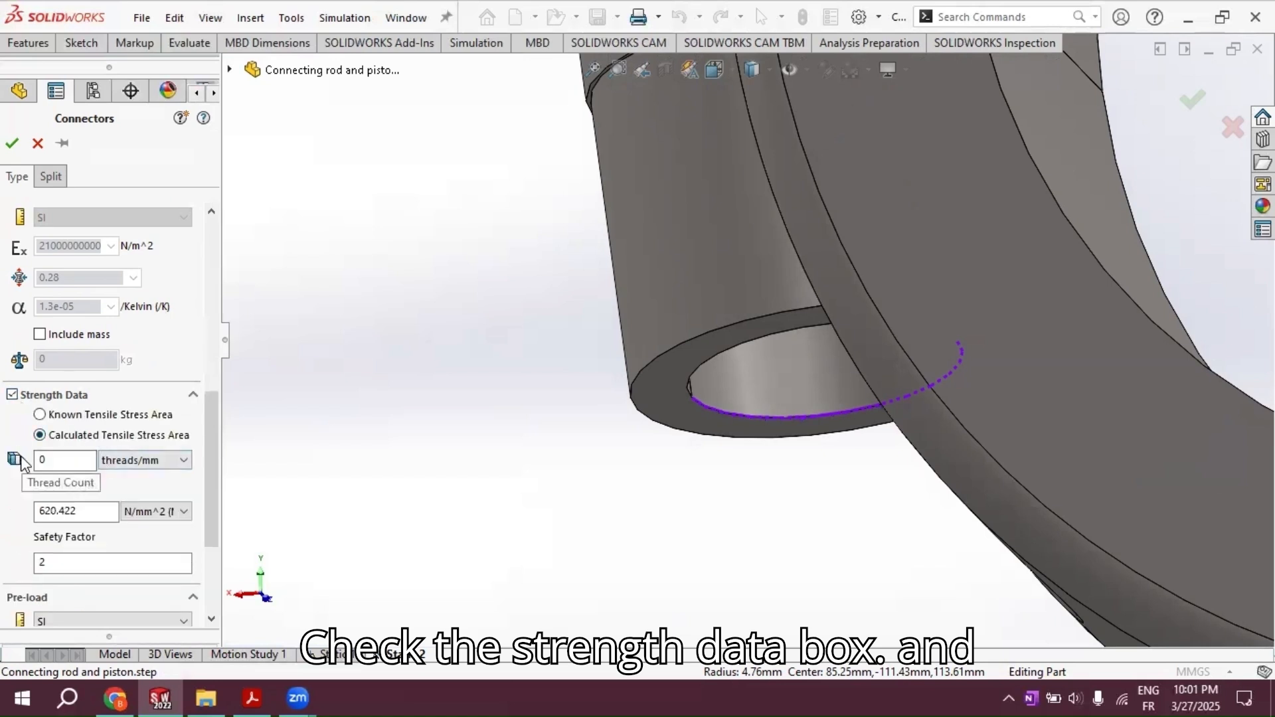
left_click(62, 458)
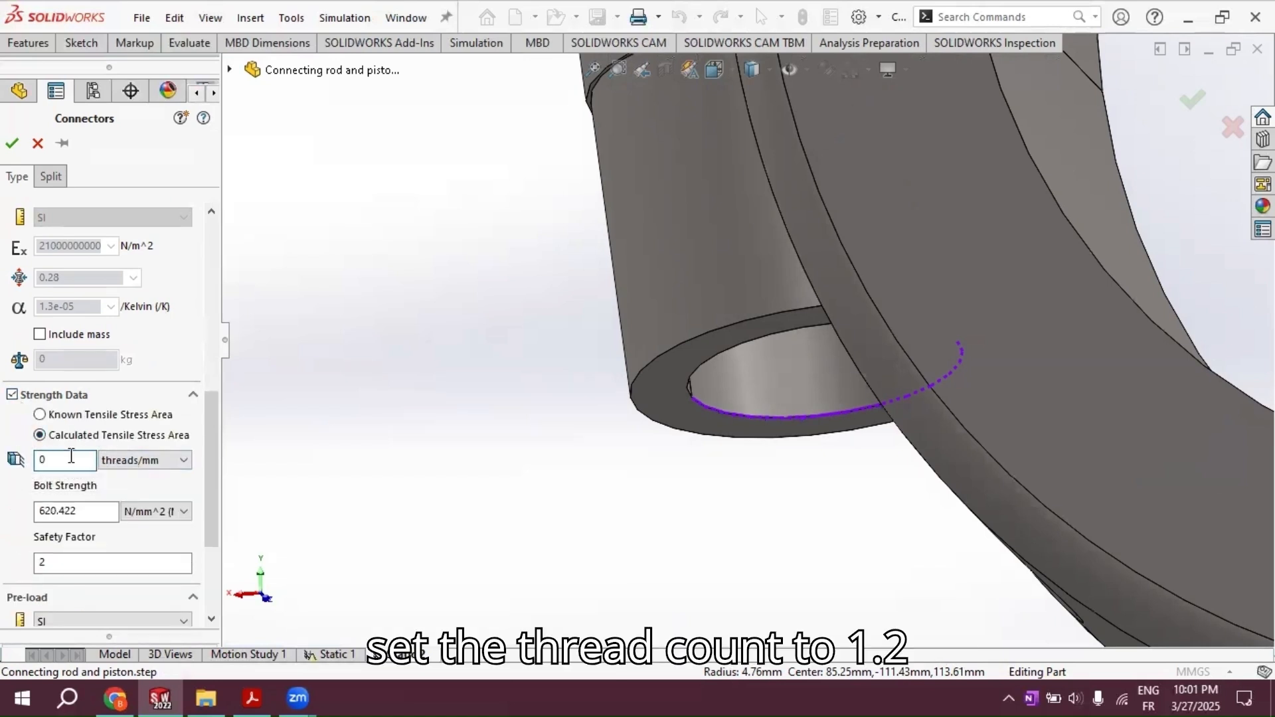
type("1.2")
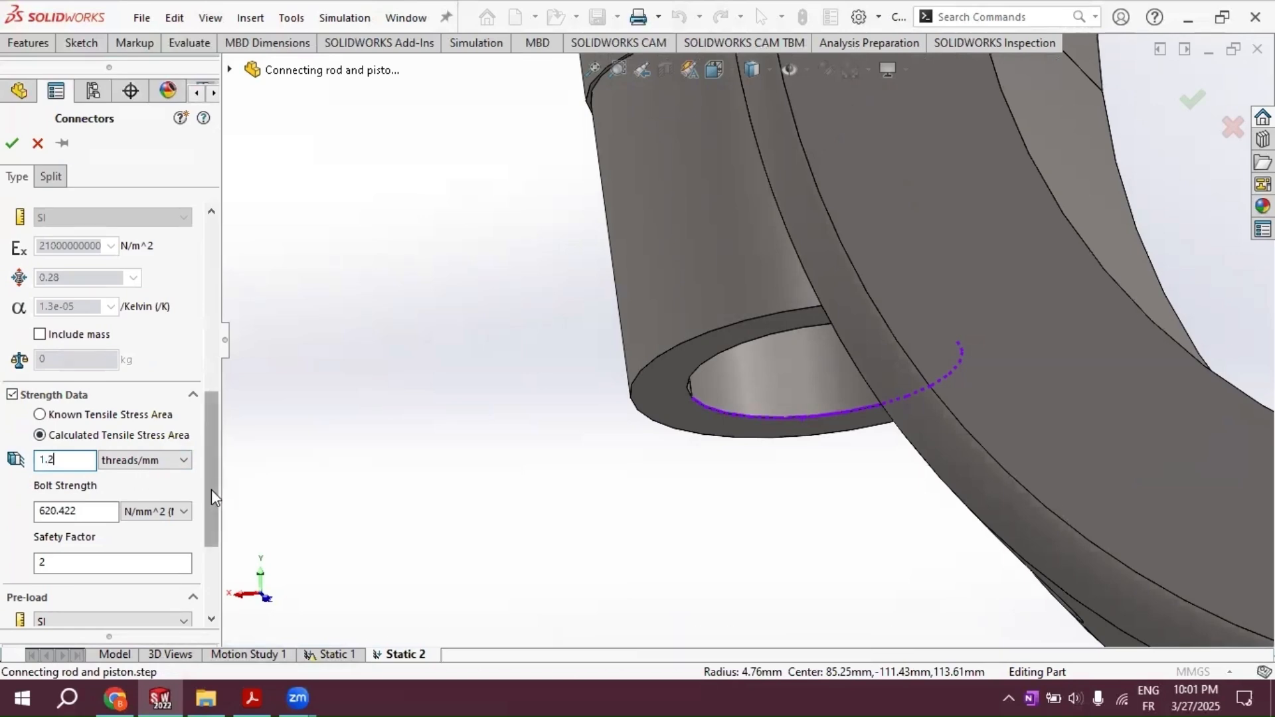
Step: Set the bolt's torque pre-load to 2.5 N.m and accept the connector
left_click_drag(211, 489, 192, 559)
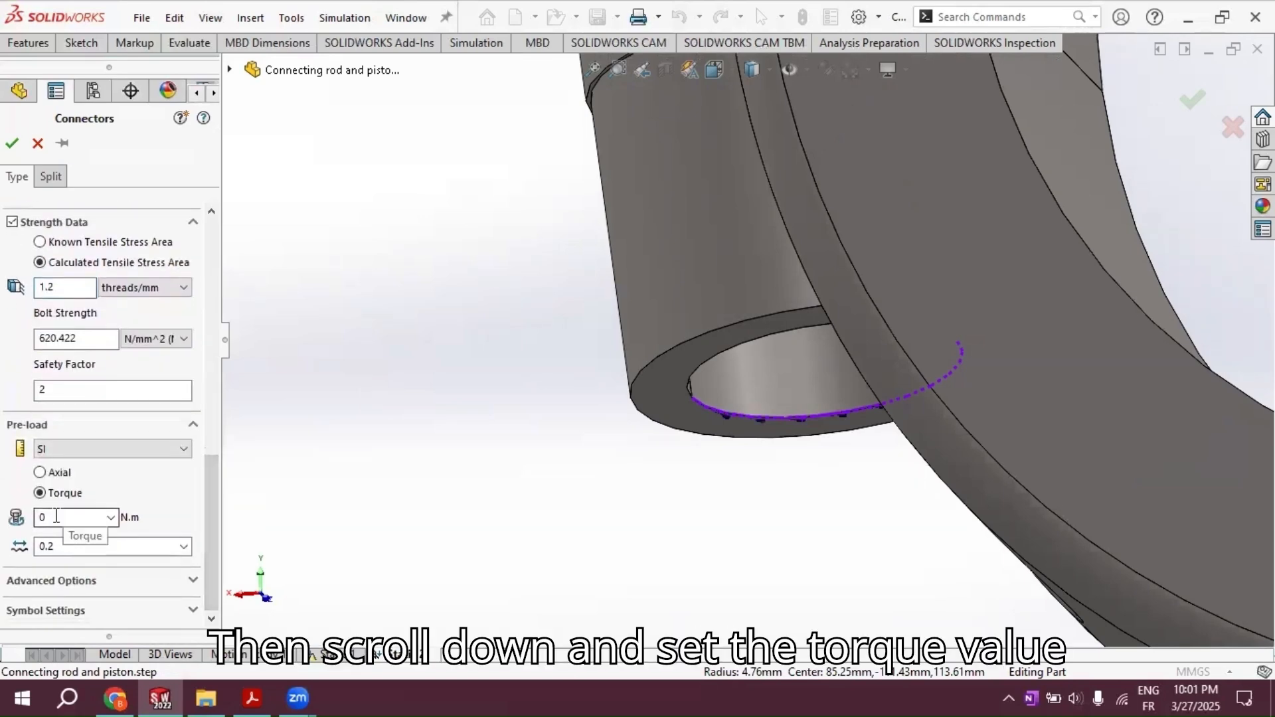
double_click(80, 521)
type("2.")
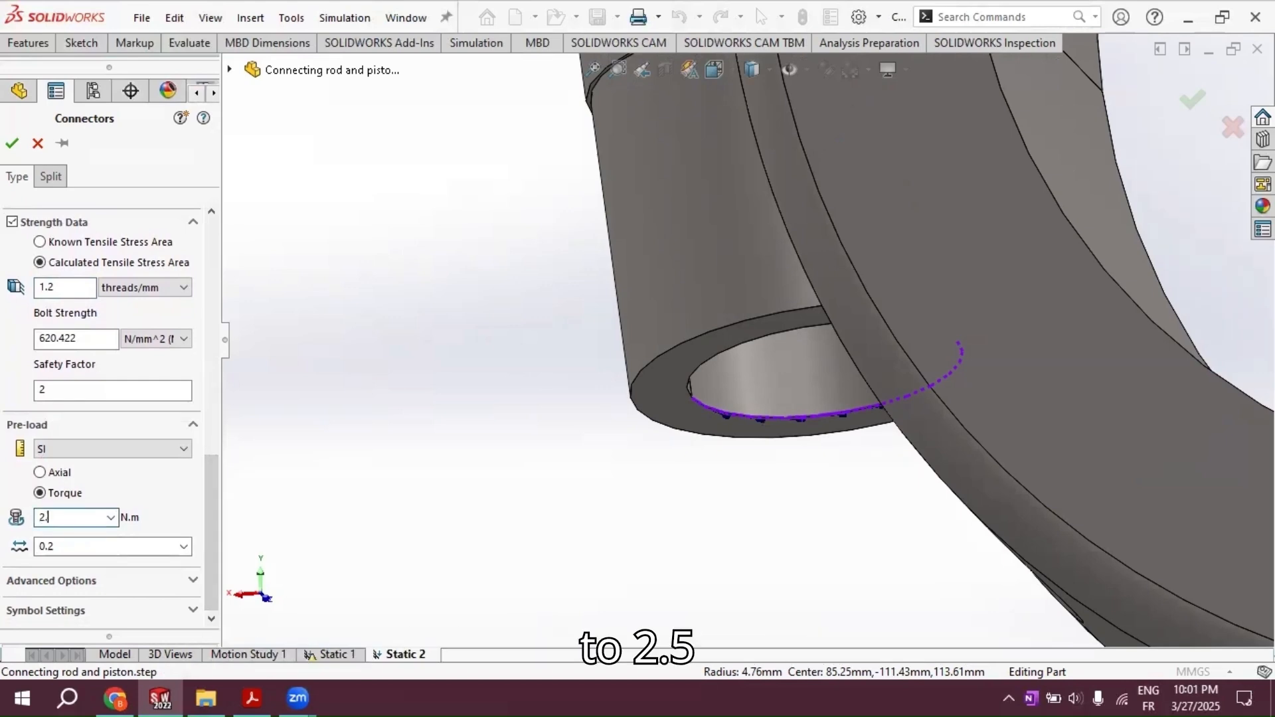
type("5")
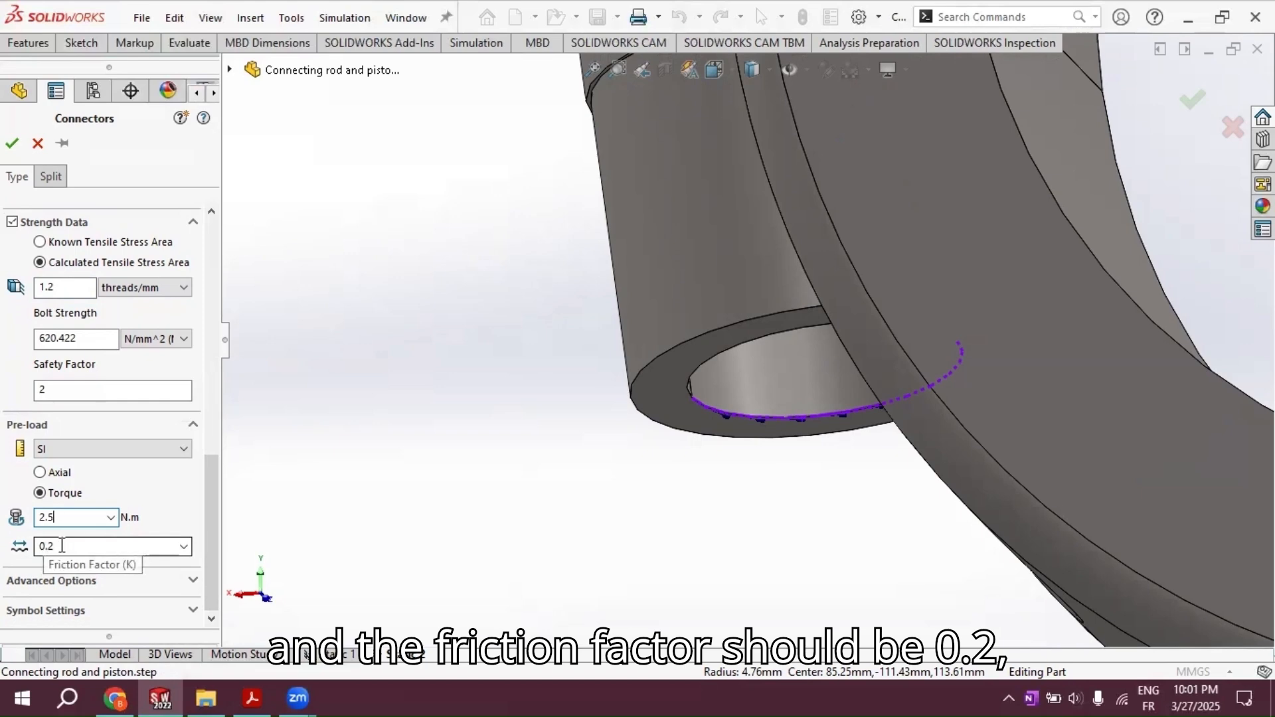
left_click(18, 136)
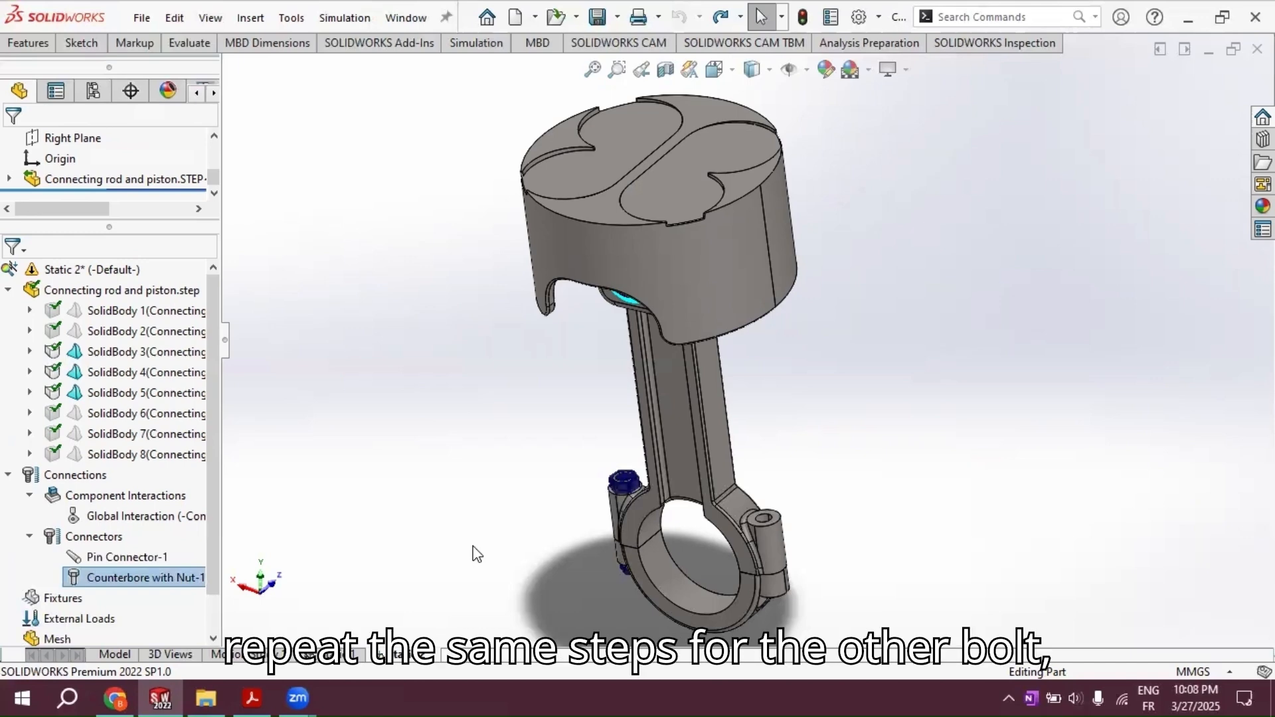
Step: Duplicate the counterbore bolt connector within the study's Connectors folder
right_click(142, 576)
left_click(176, 558)
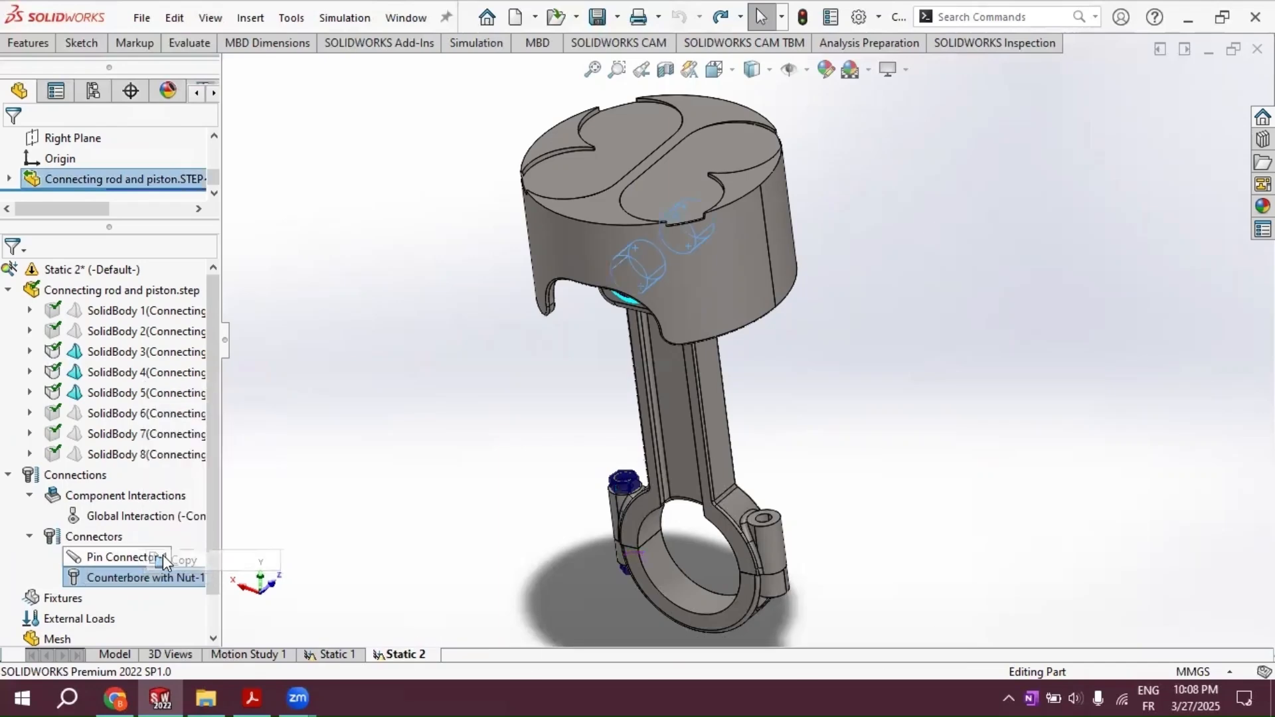
left_click(94, 538)
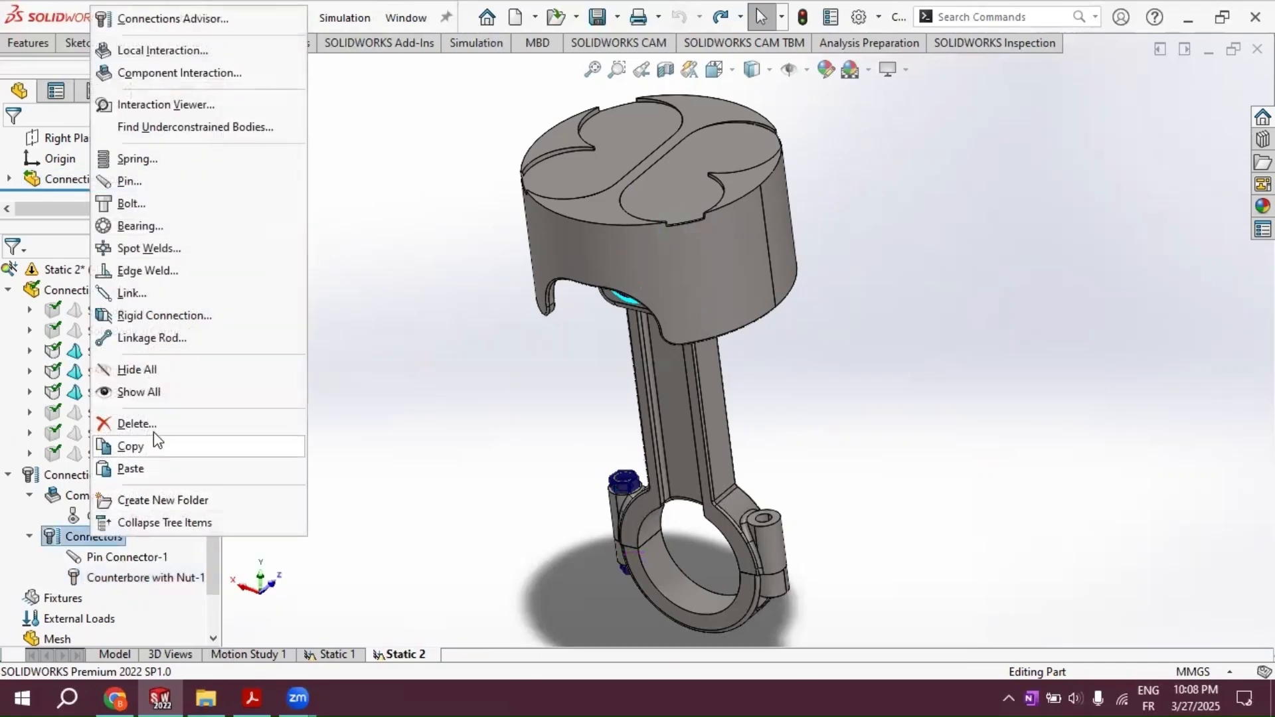
left_click(153, 469)
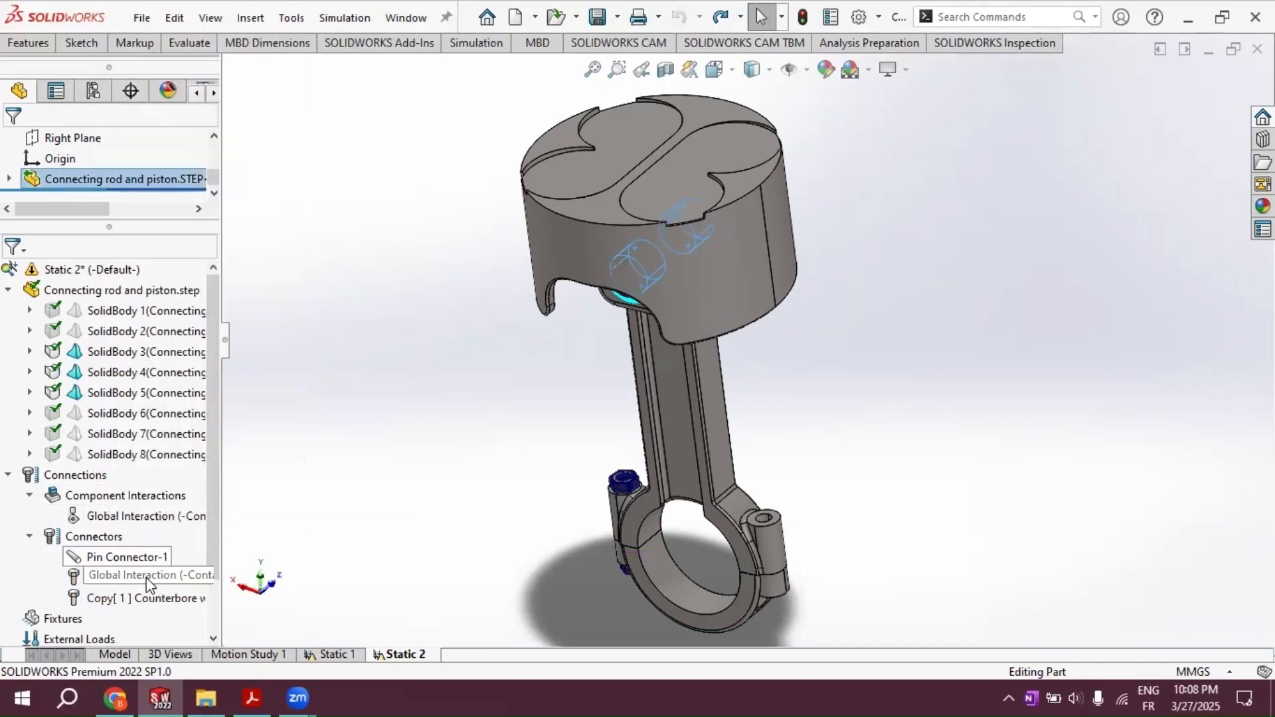
Step: Open the copied bolt connector's definition and clear both its head-hole and nut-hole edges
right_click(126, 596)
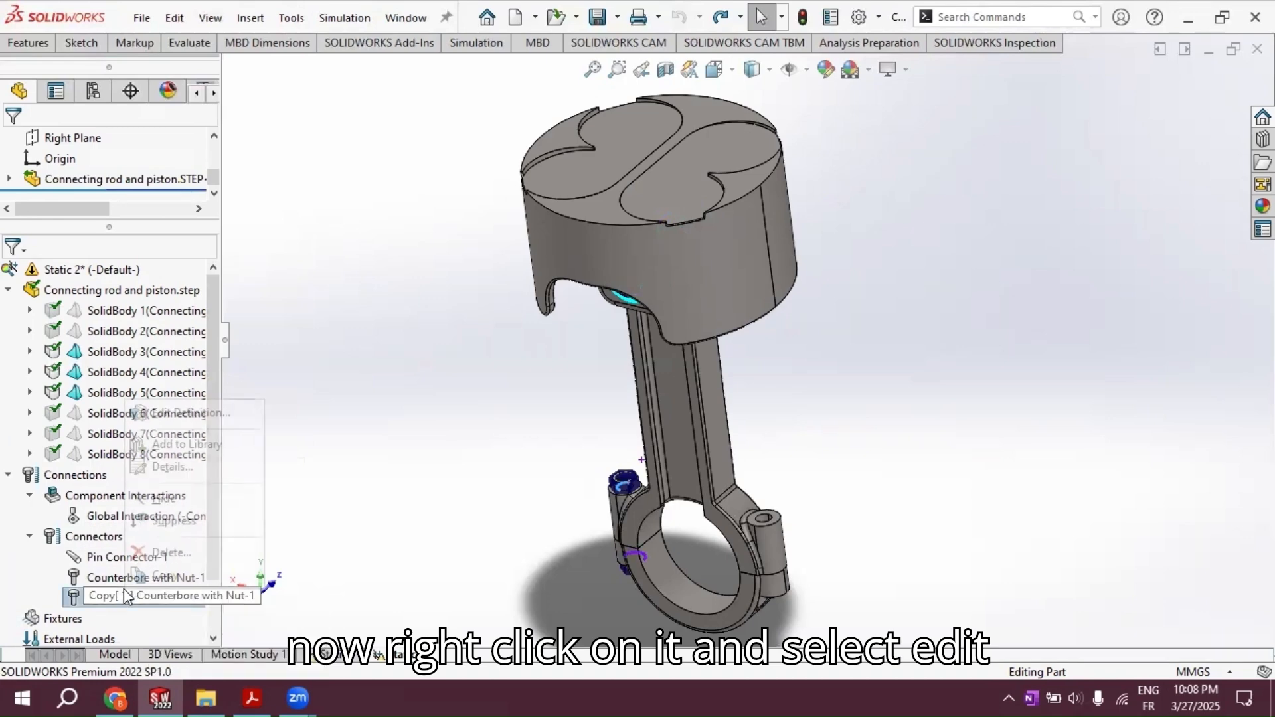
left_click(170, 415)
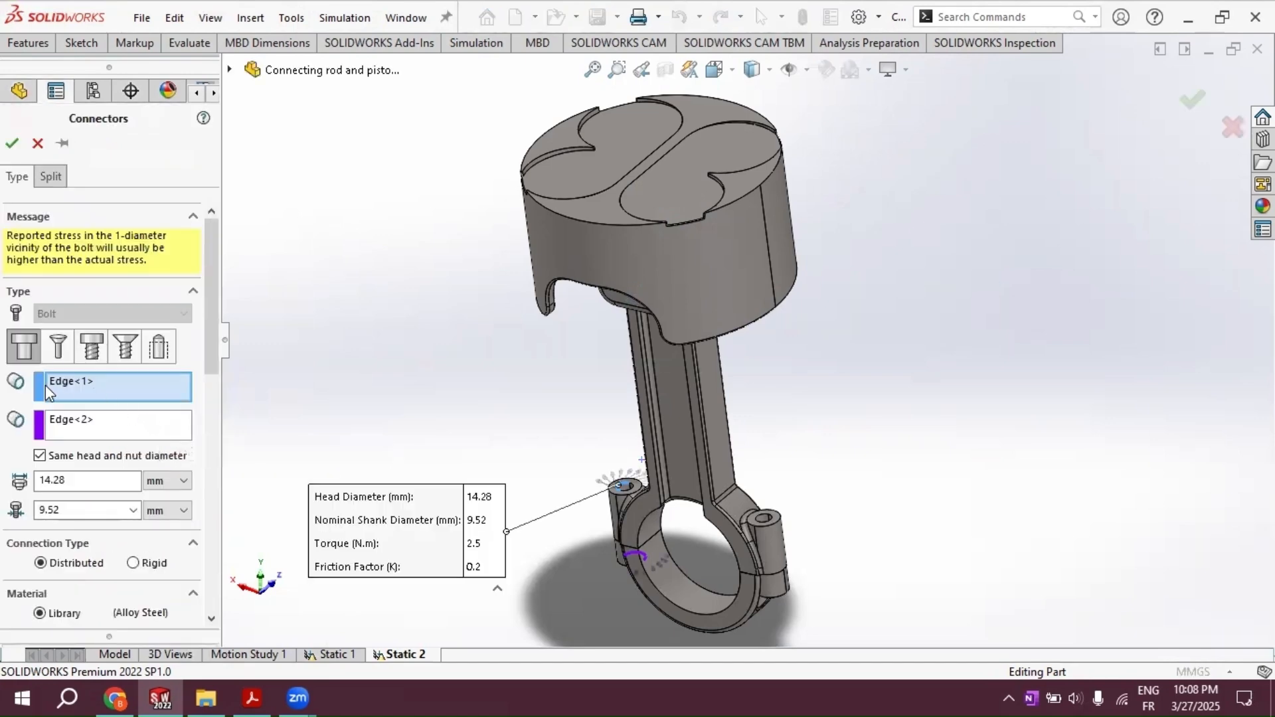
right_click(85, 378)
left_click(103, 413)
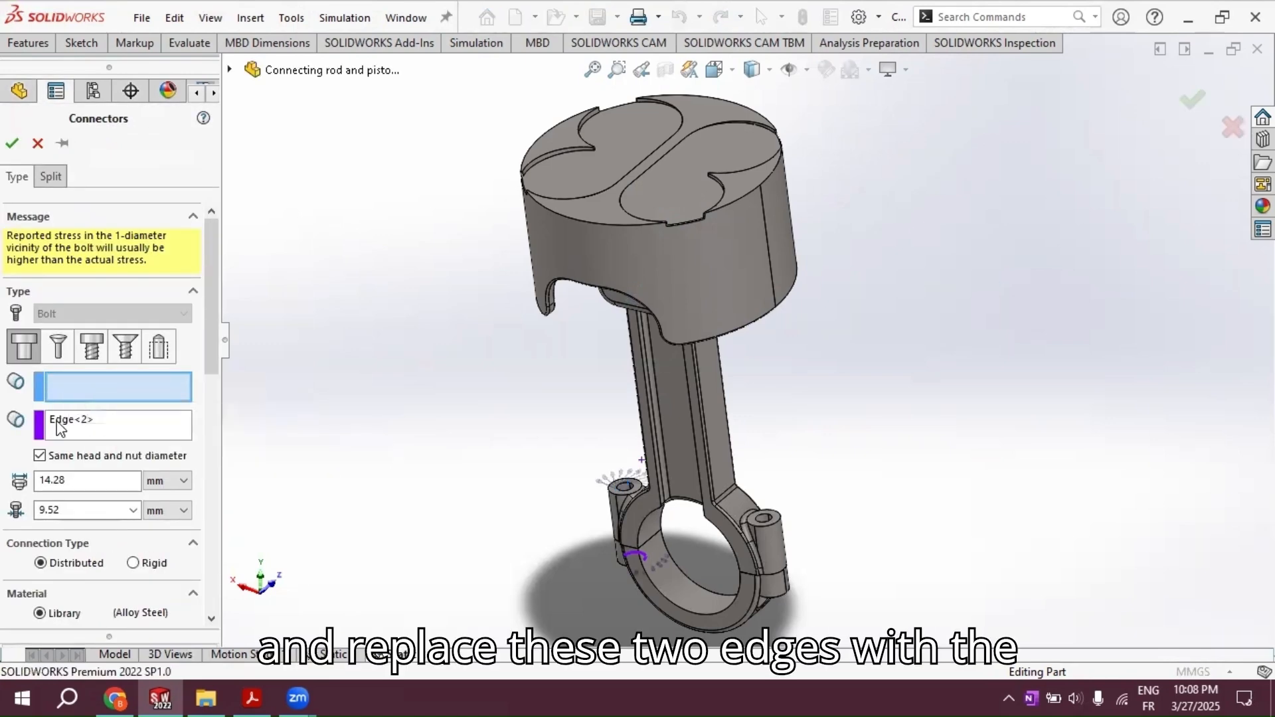
right_click(86, 425)
left_click(99, 454)
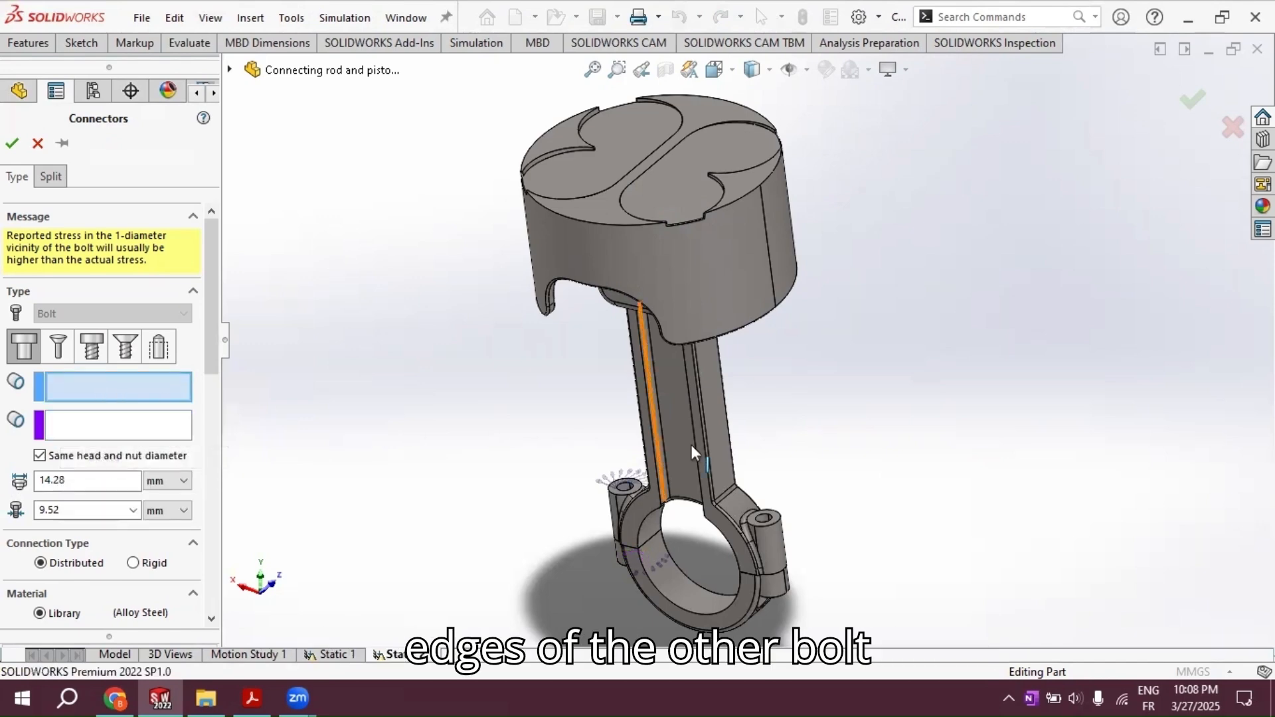
Step: Assign the upper and lower circular hole edges of the opposite big-end bolt boss to the copied connector and accept it
scroll(764, 512, "down", 5)
left_click(740, 474)
middle_click_drag(739, 474, 743, 588)
left_click(743, 588)
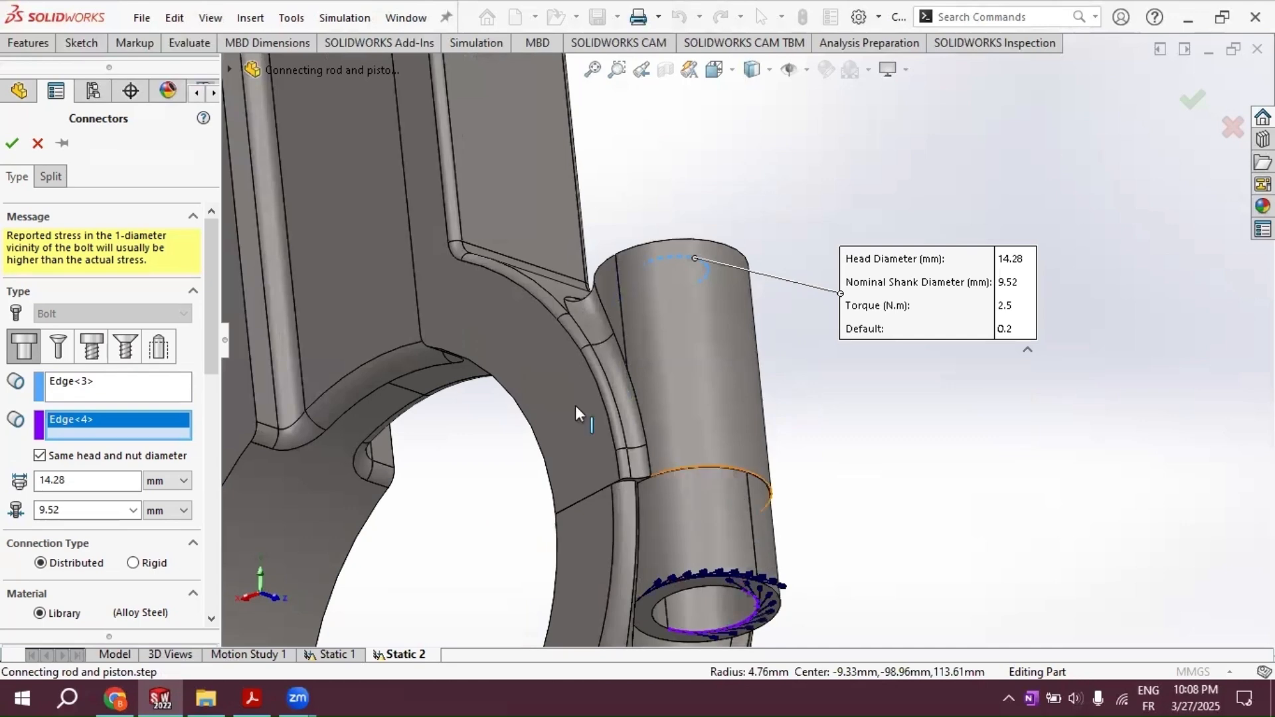
left_click(14, 144)
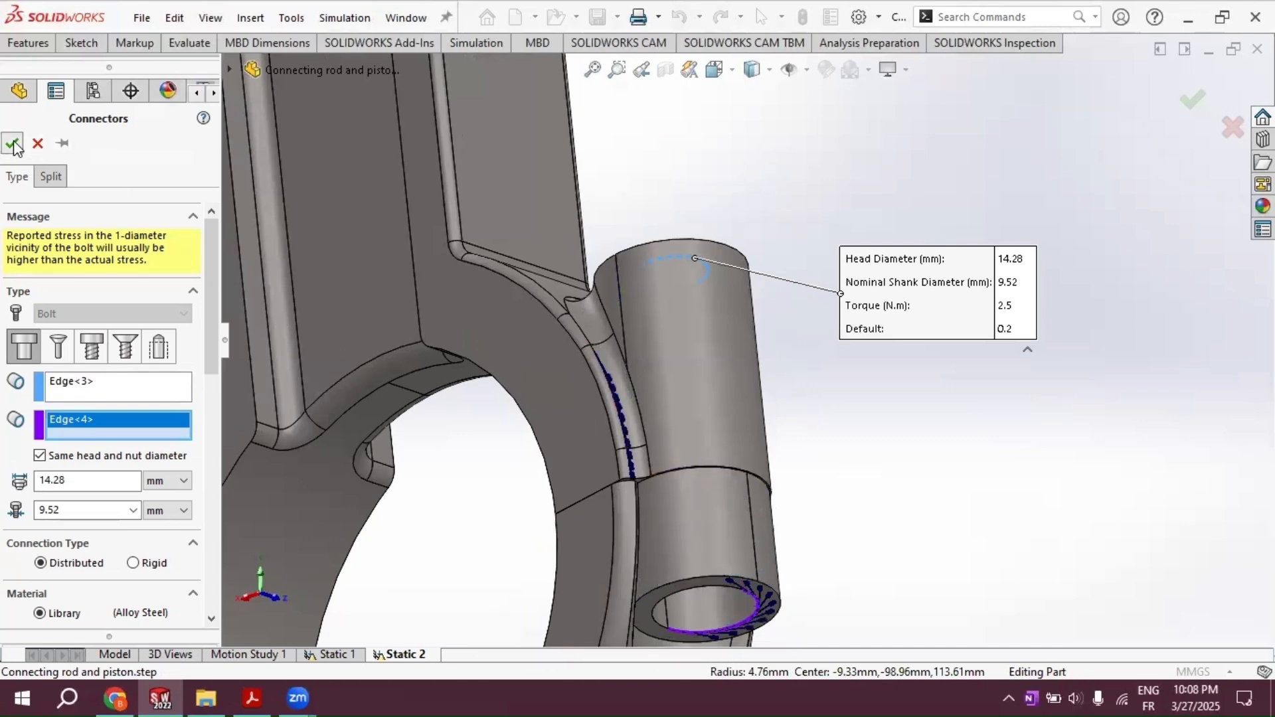
scroll(681, 280, "up", 3)
scroll(680, 280, "up", 4)
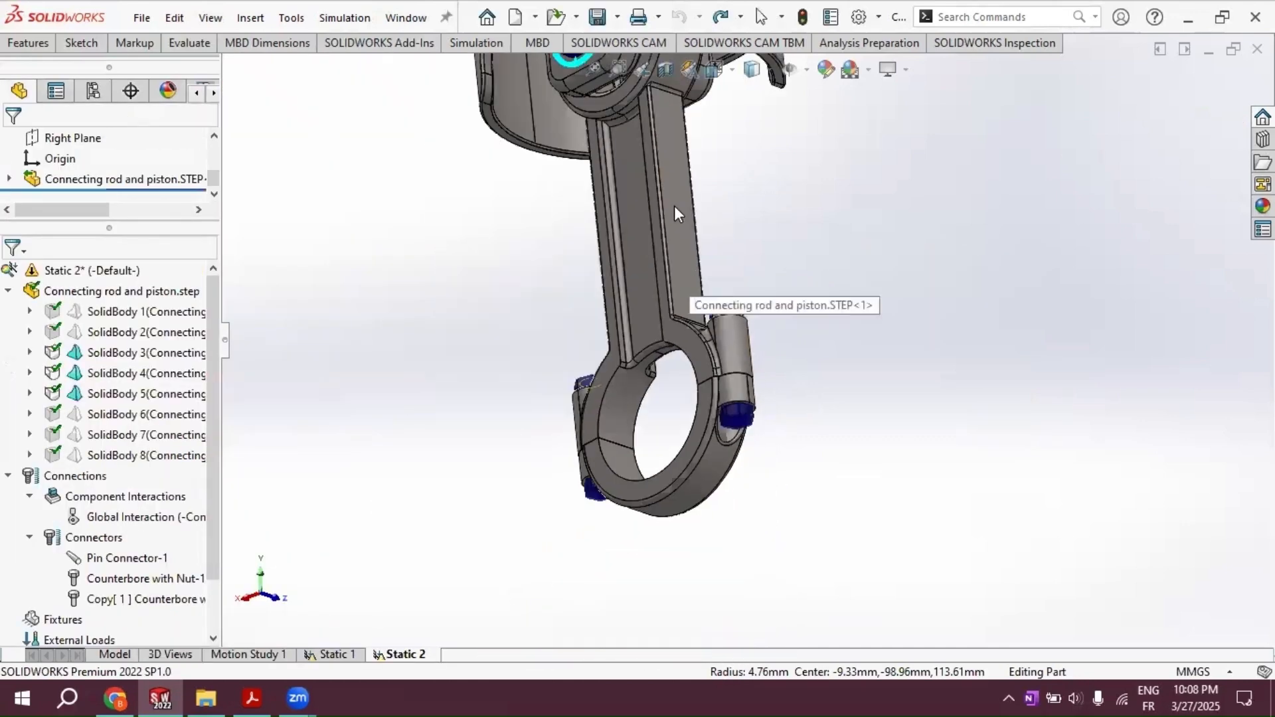
middle_click_drag(674, 205, 729, 284)
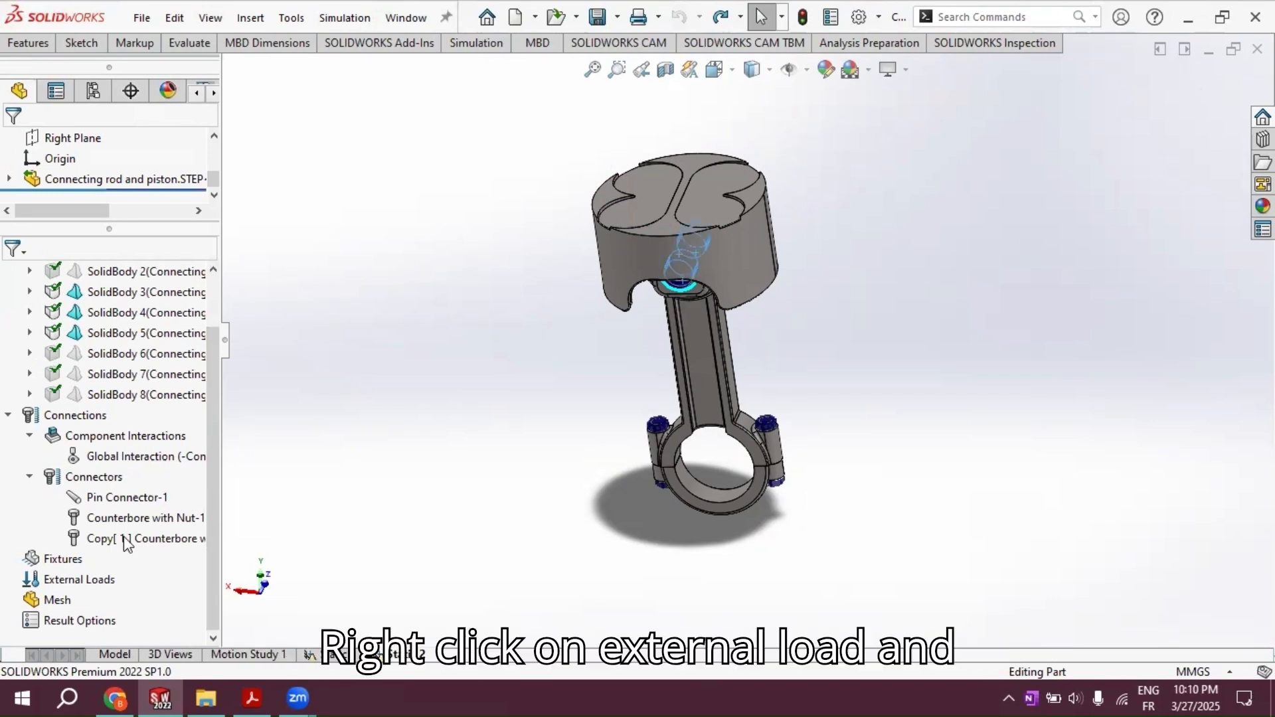
Step: Apply a normal force of 3500 N in total to the two recessed faces on the piston crown
right_click(81, 585)
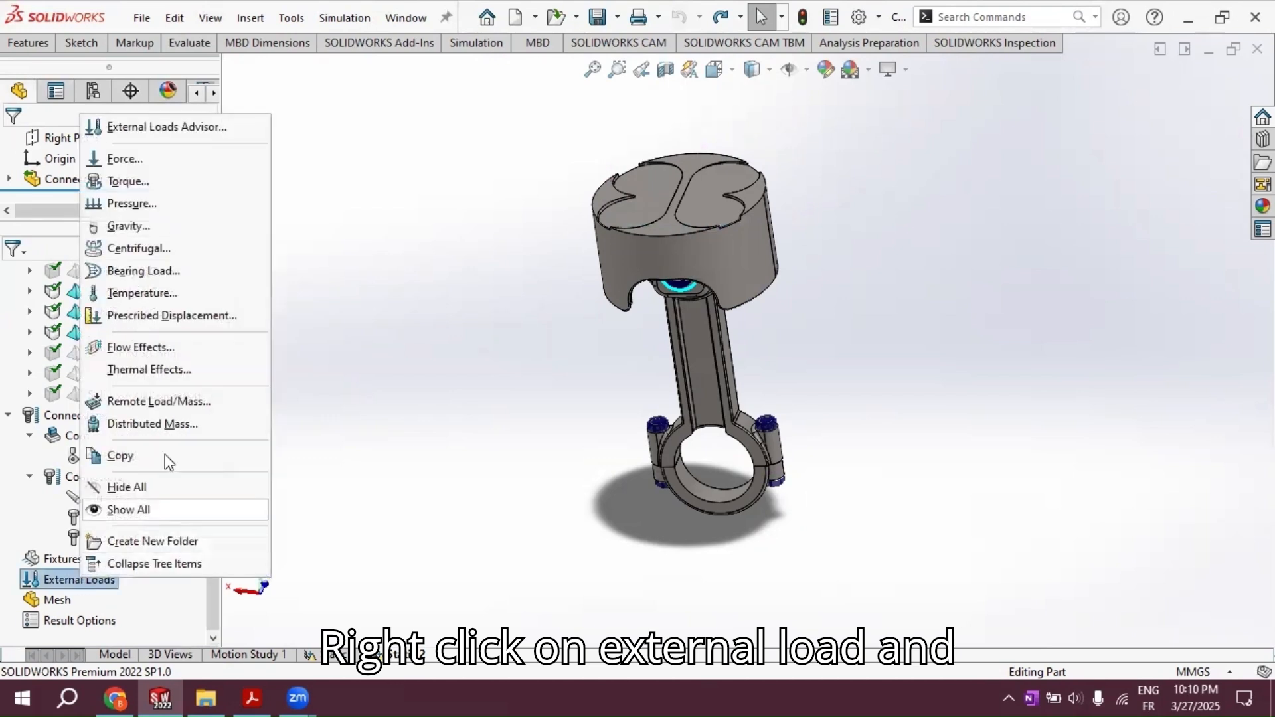
left_click(164, 165)
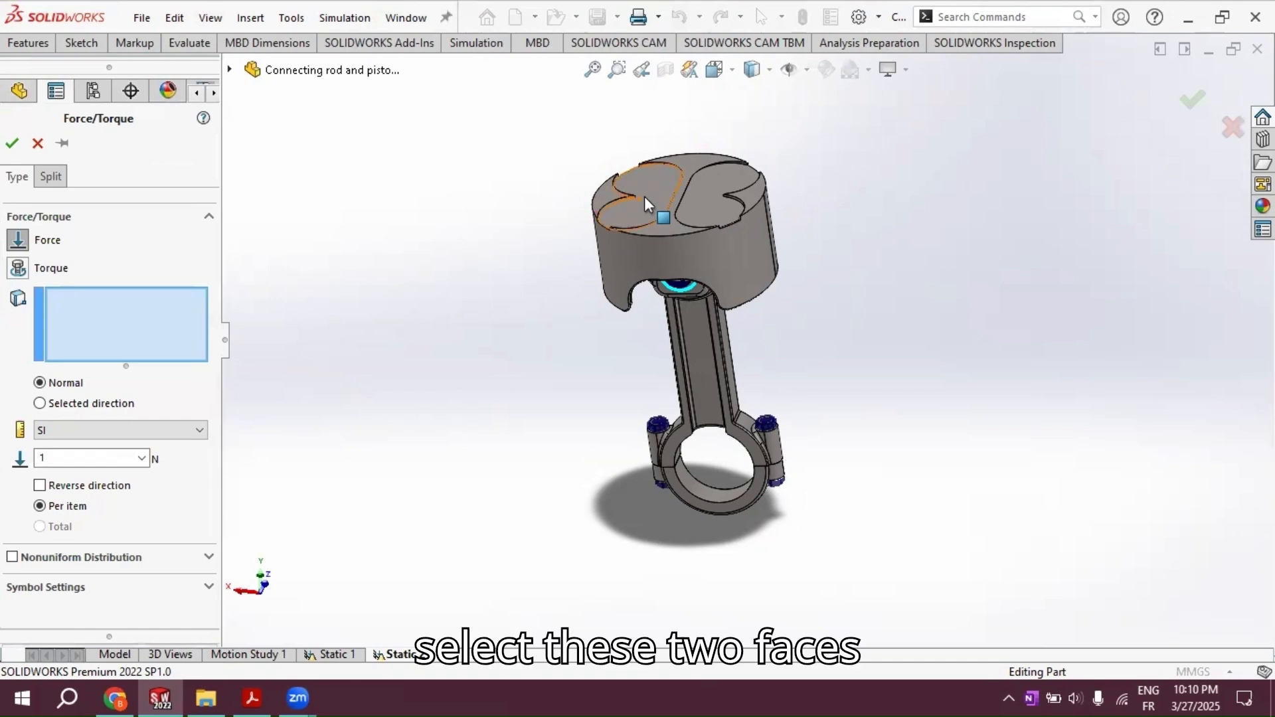
left_click(660, 181)
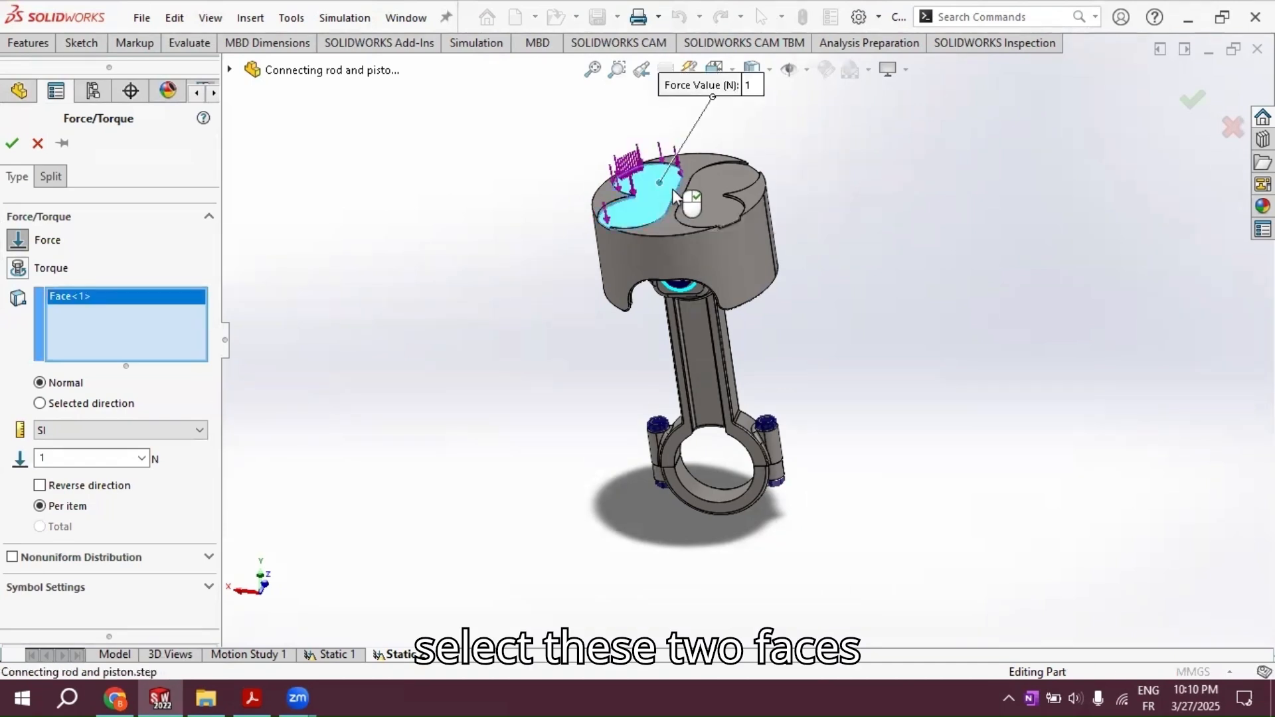
left_click(714, 209)
left_click(71, 458)
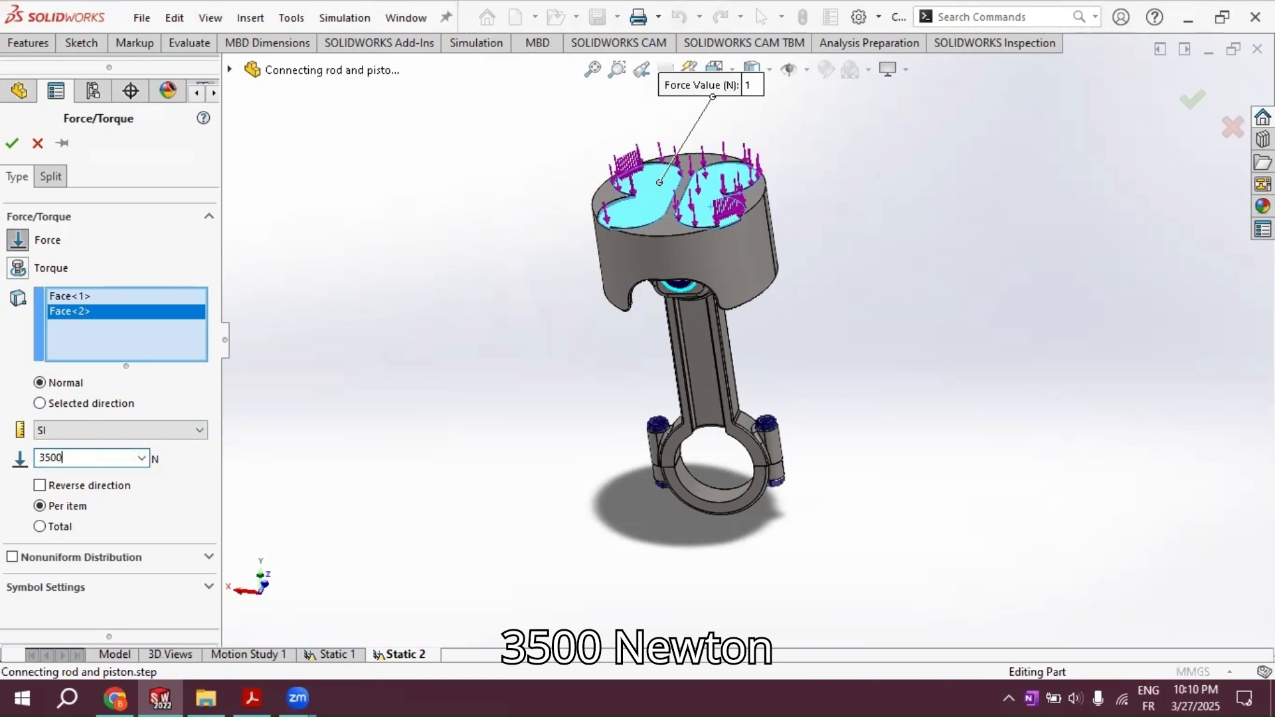
left_click(40, 527)
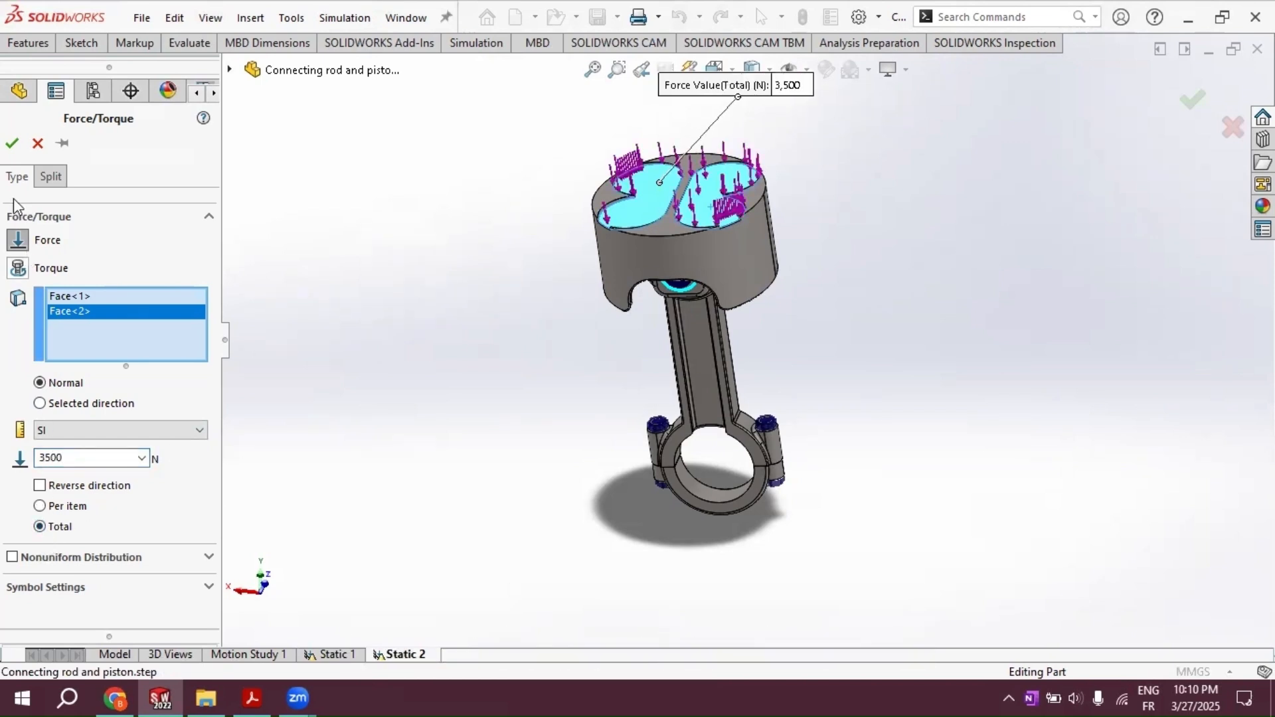
left_click(13, 146)
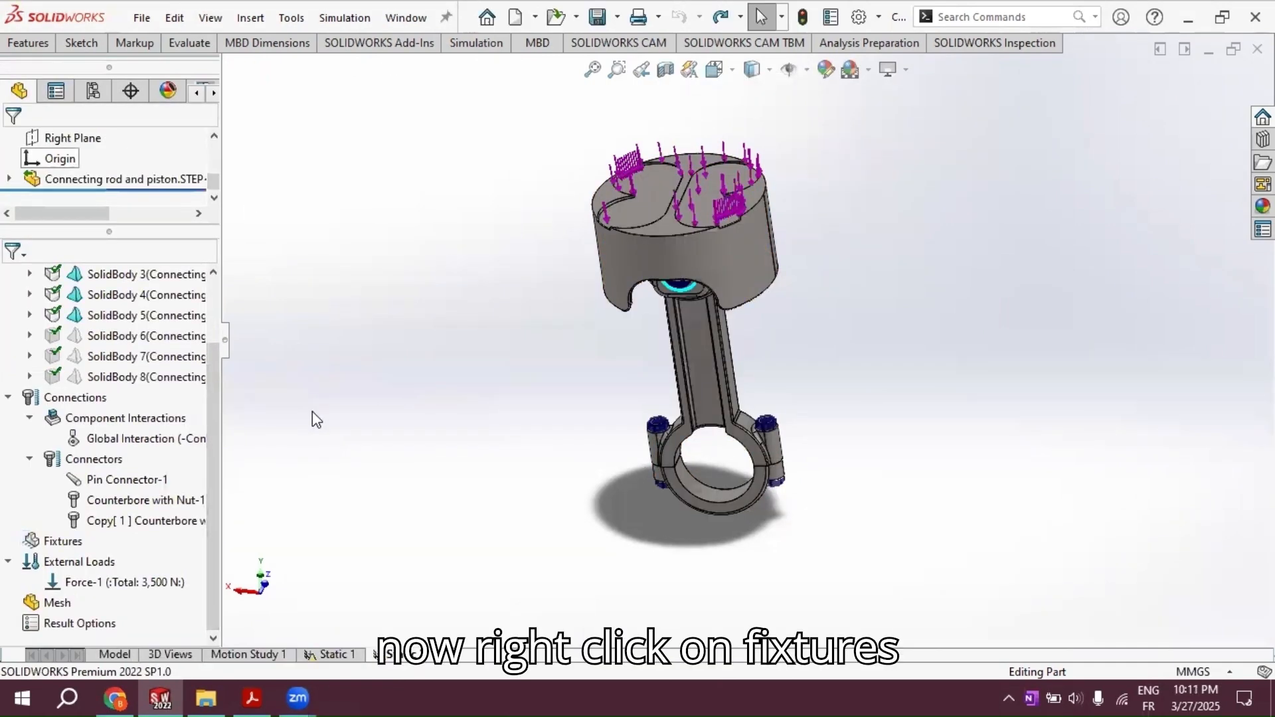
Step: Define an advanced fixture of type On Cylindrical Faces and select the three inner faces of the connecting rod's big-end bore
right_click(61, 541)
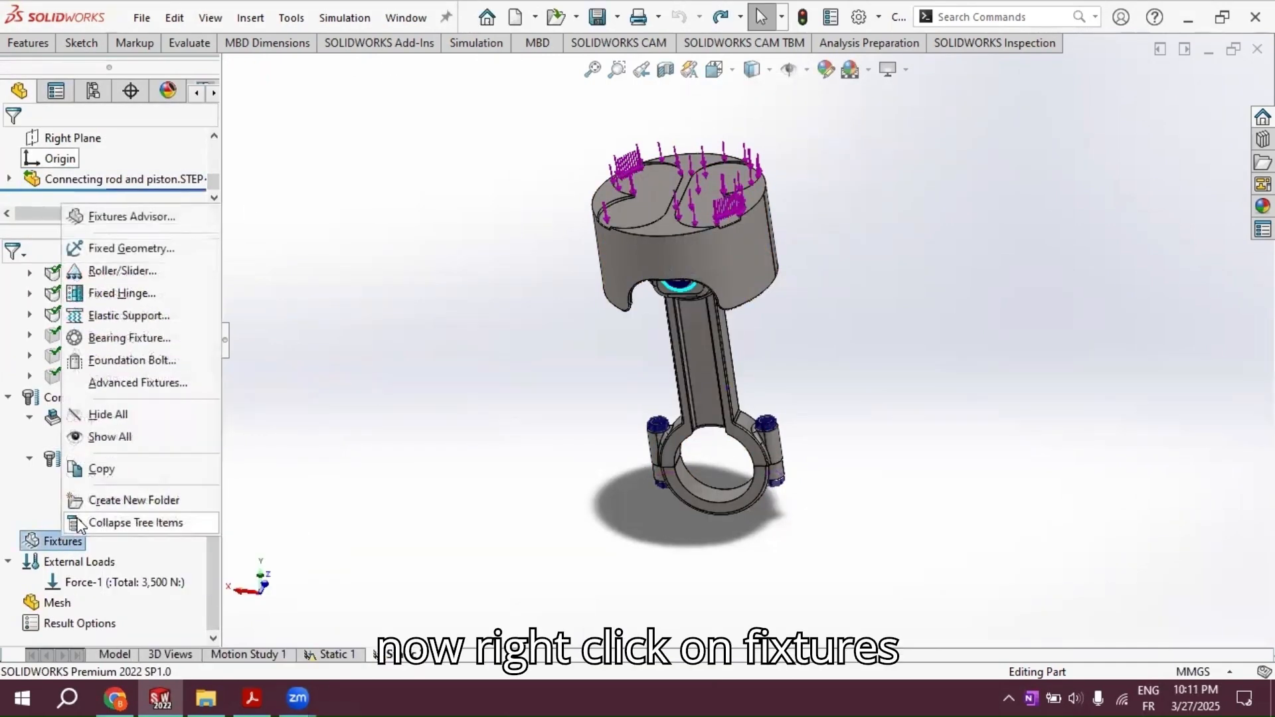
left_click(132, 384)
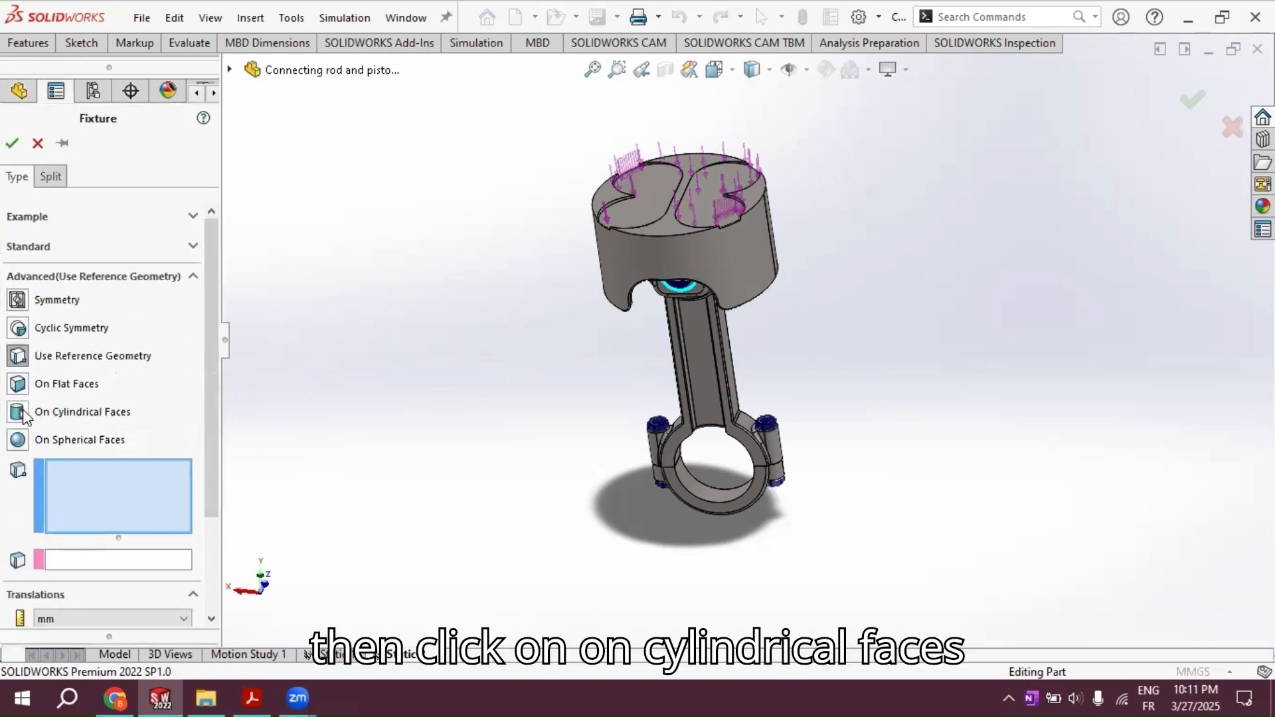
left_click(23, 414)
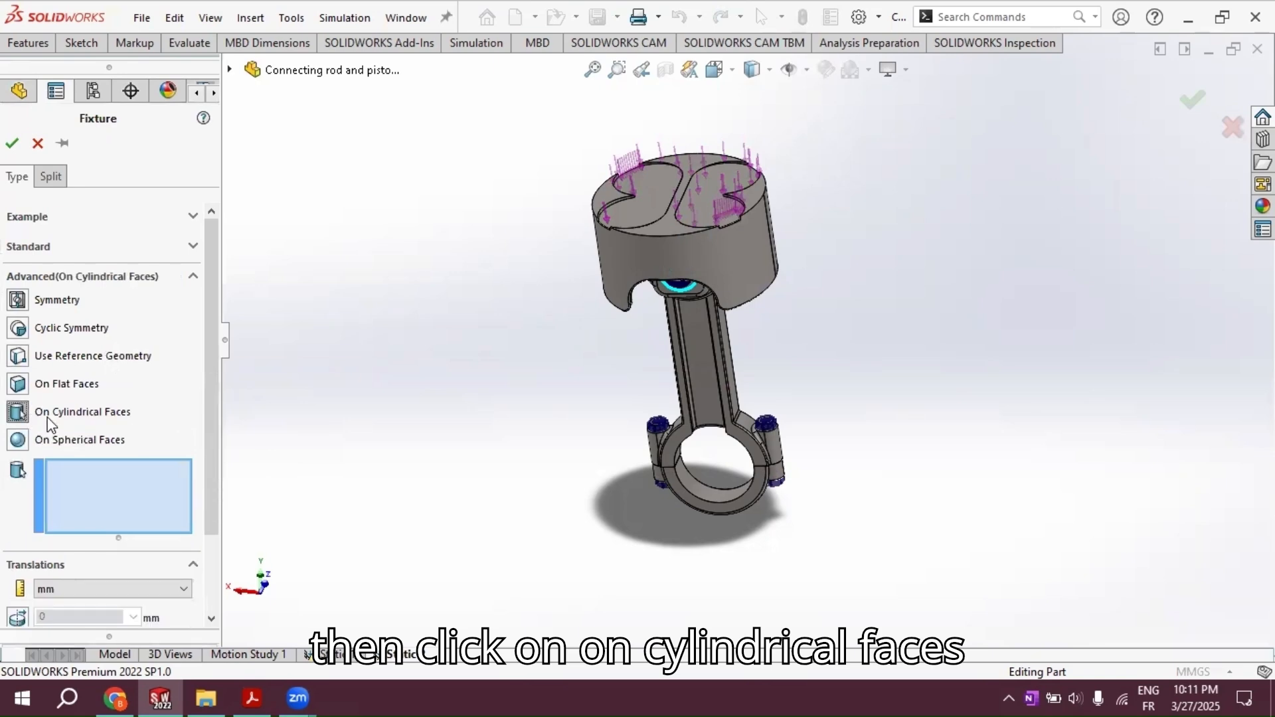
scroll(759, 464, "up", 8)
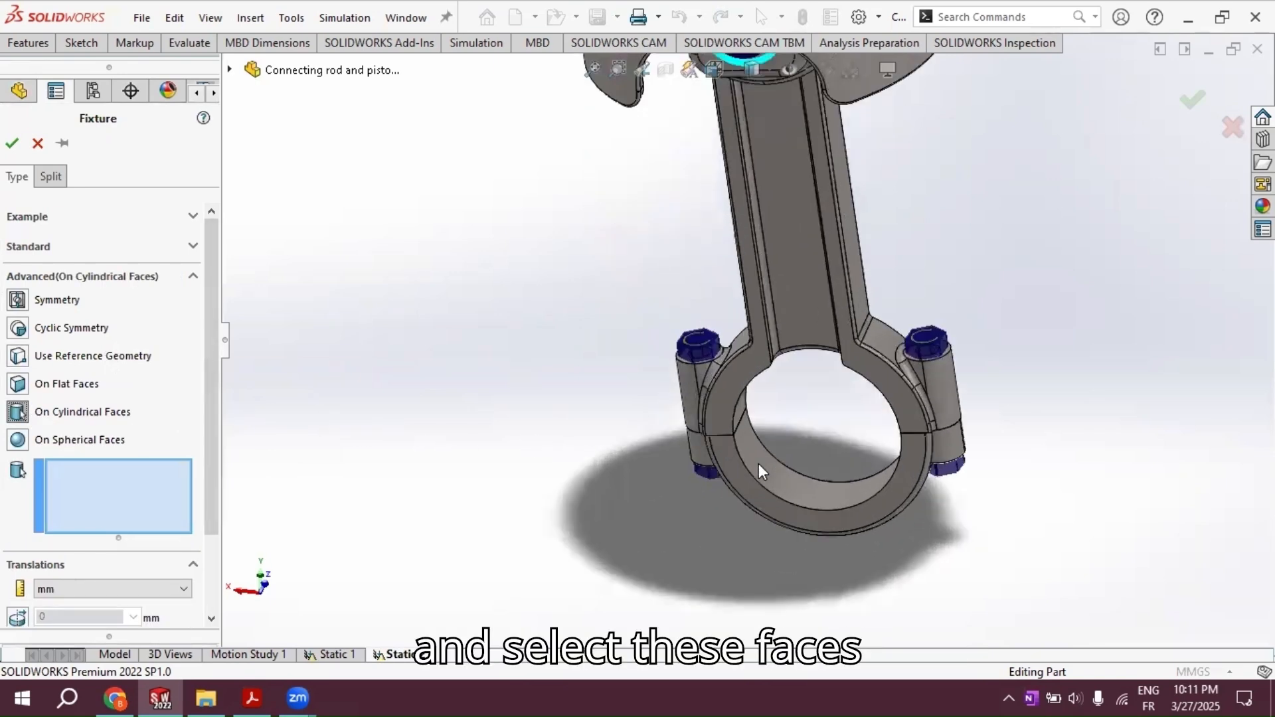
left_click(840, 433)
middle_click_drag(840, 432, 1143, 255)
left_click(1129, 286)
middle_click_drag(996, 352, 704, 365)
left_click(849, 331)
scroll(209, 443, "down", 3)
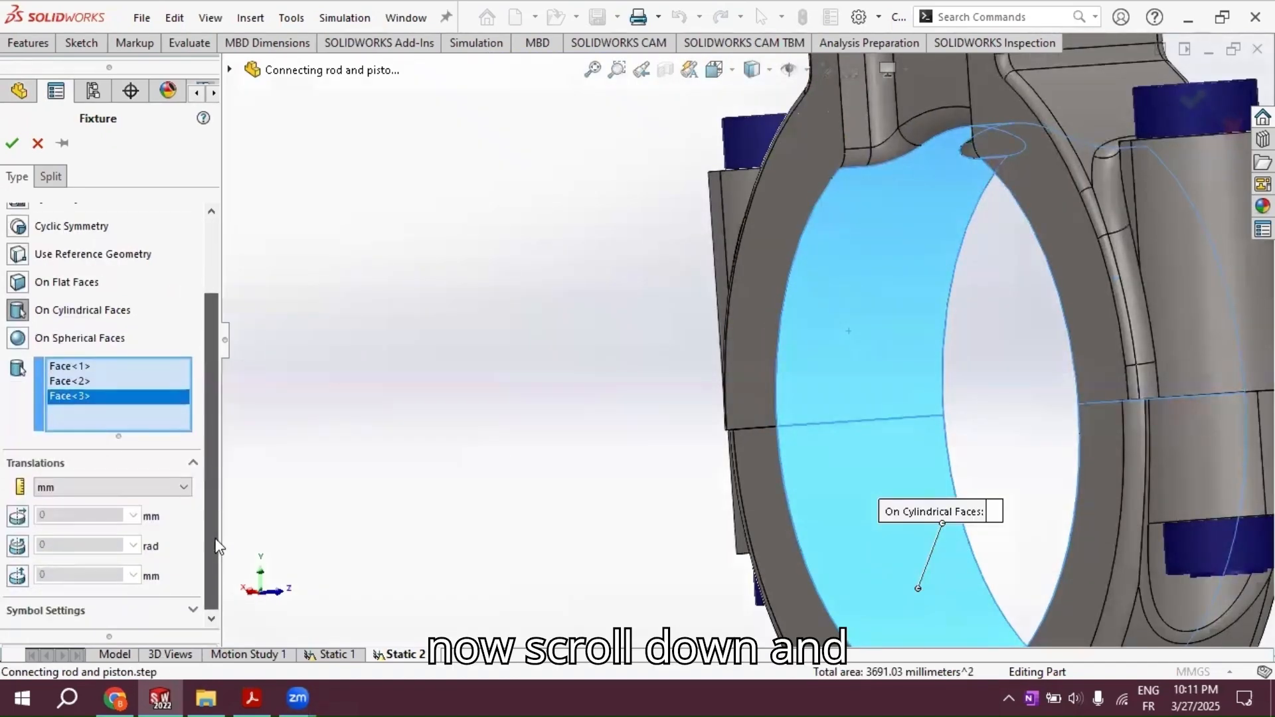
Step: Restrain the selected bore faces in the radial and axial directions at 0 mm and accept the fixture
left_click(17, 517)
scroll(220, 481, "up", 3)
scroll(219, 482, "down", 3)
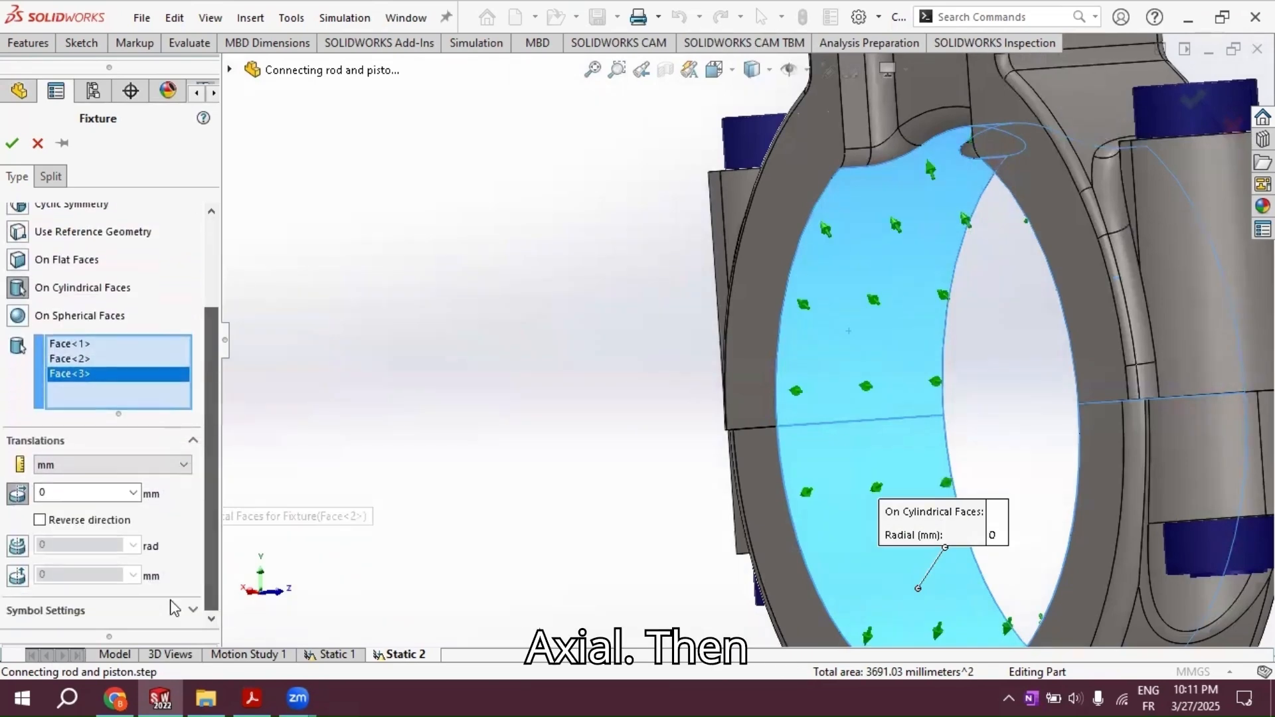
left_click(20, 582)
scroll(27, 578, "up", 3)
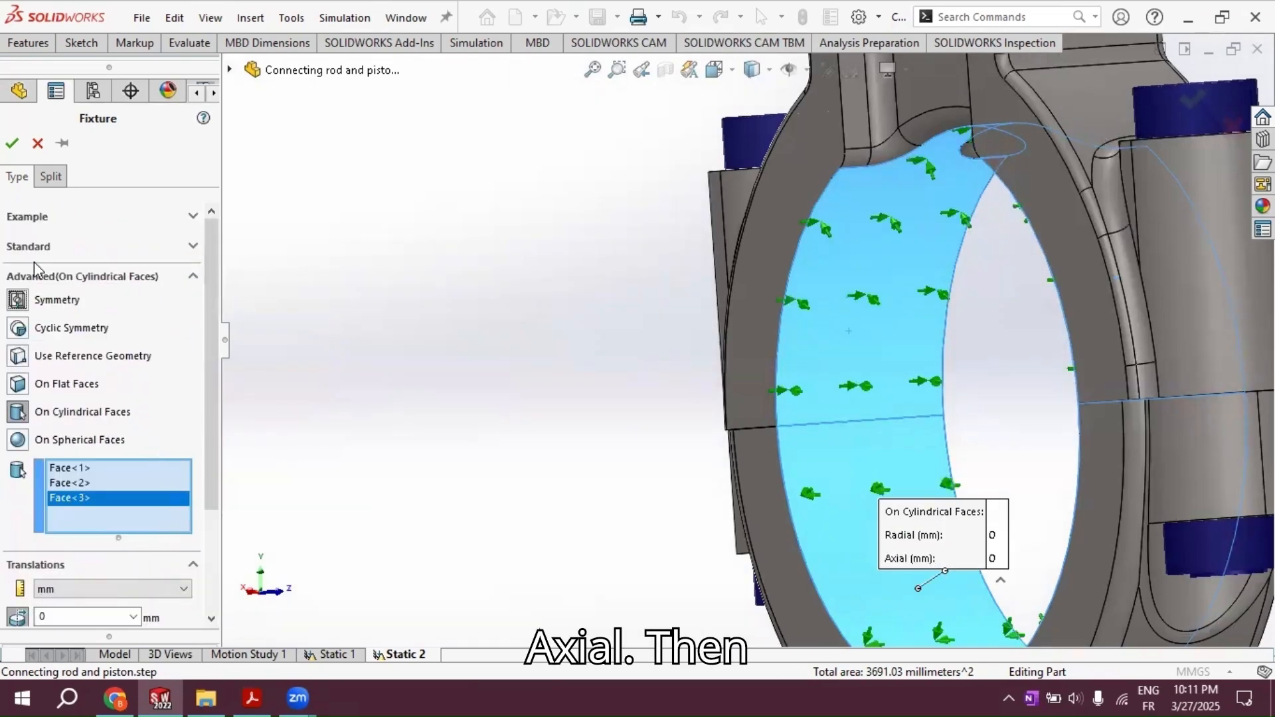
left_click(12, 144)
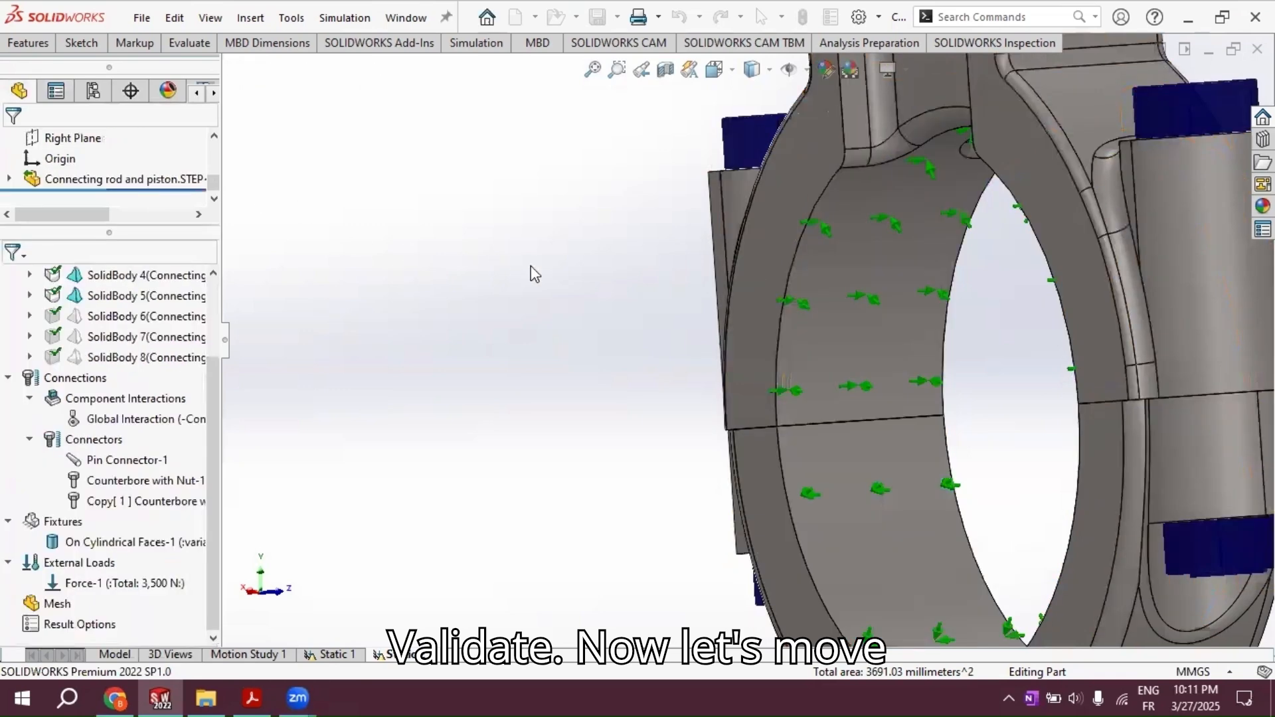
Step: Mesh the connecting rod and piston using the Standard mesh type with the default density
scroll(576, 263, "up", 3)
middle_click_drag(580, 266, 642, 290)
scroll(642, 241, "up", 7)
scroll(655, 186, "down", 3)
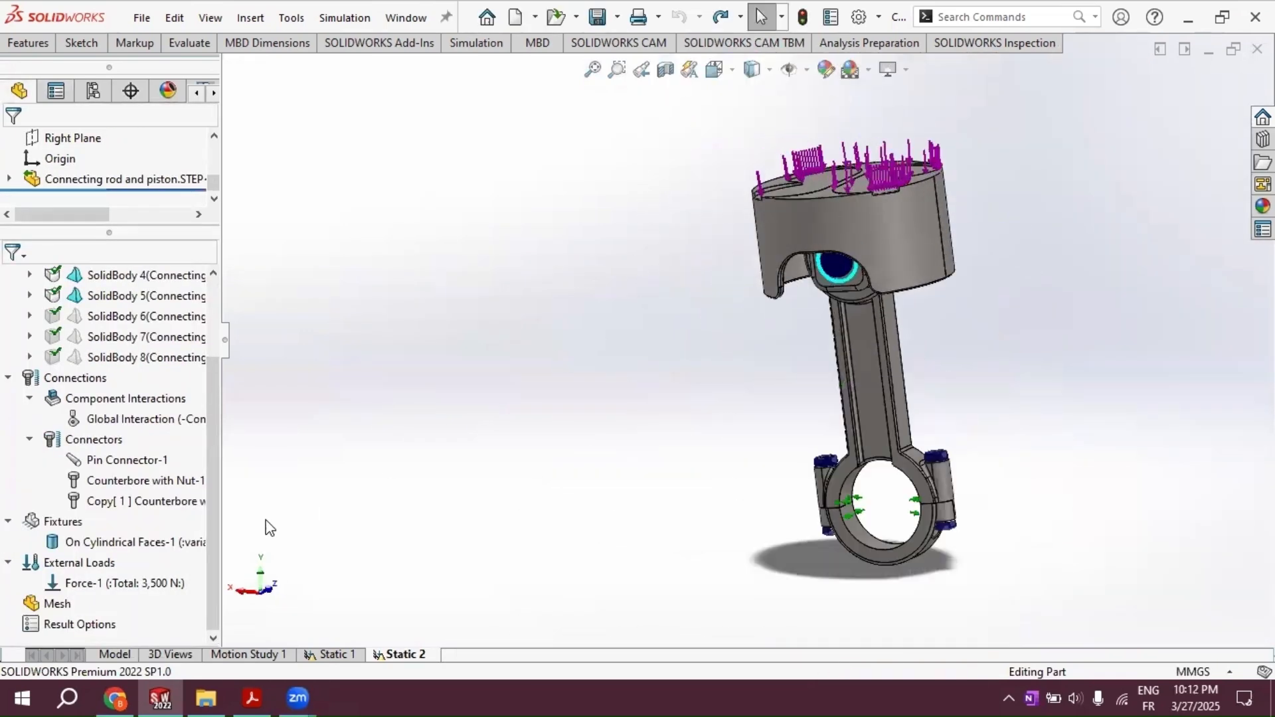
right_click(52, 604)
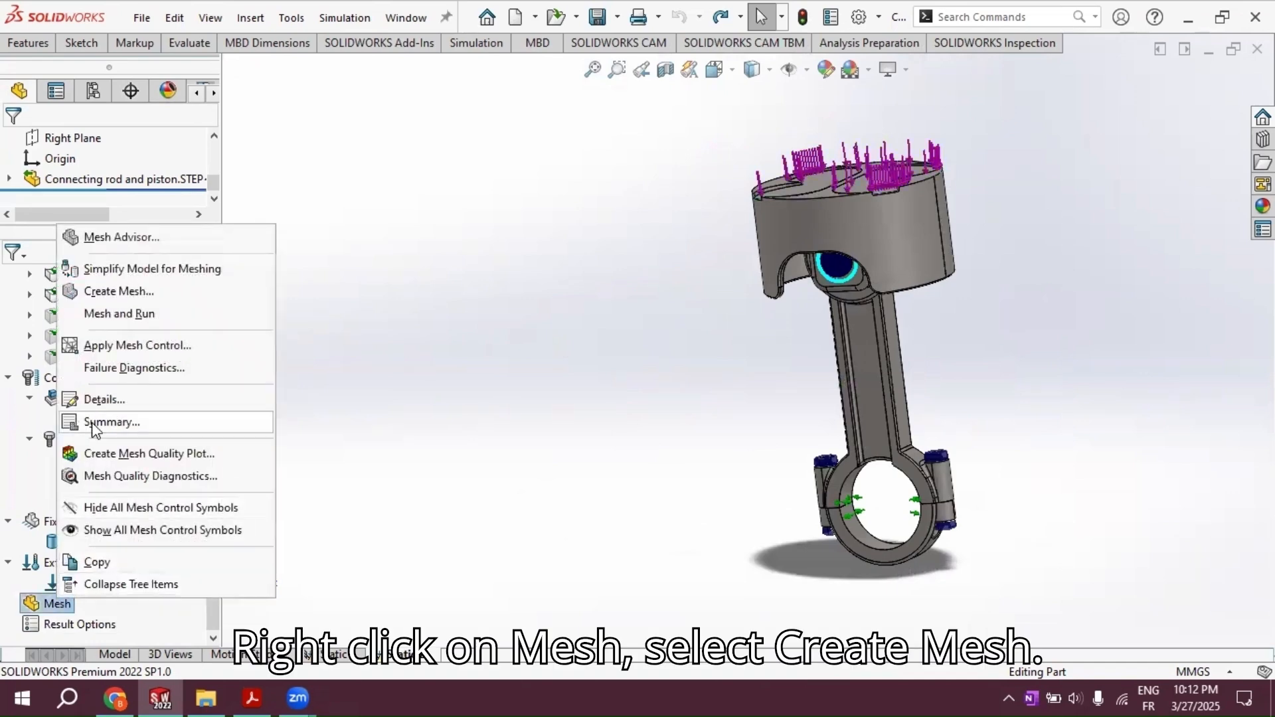
left_click(119, 293)
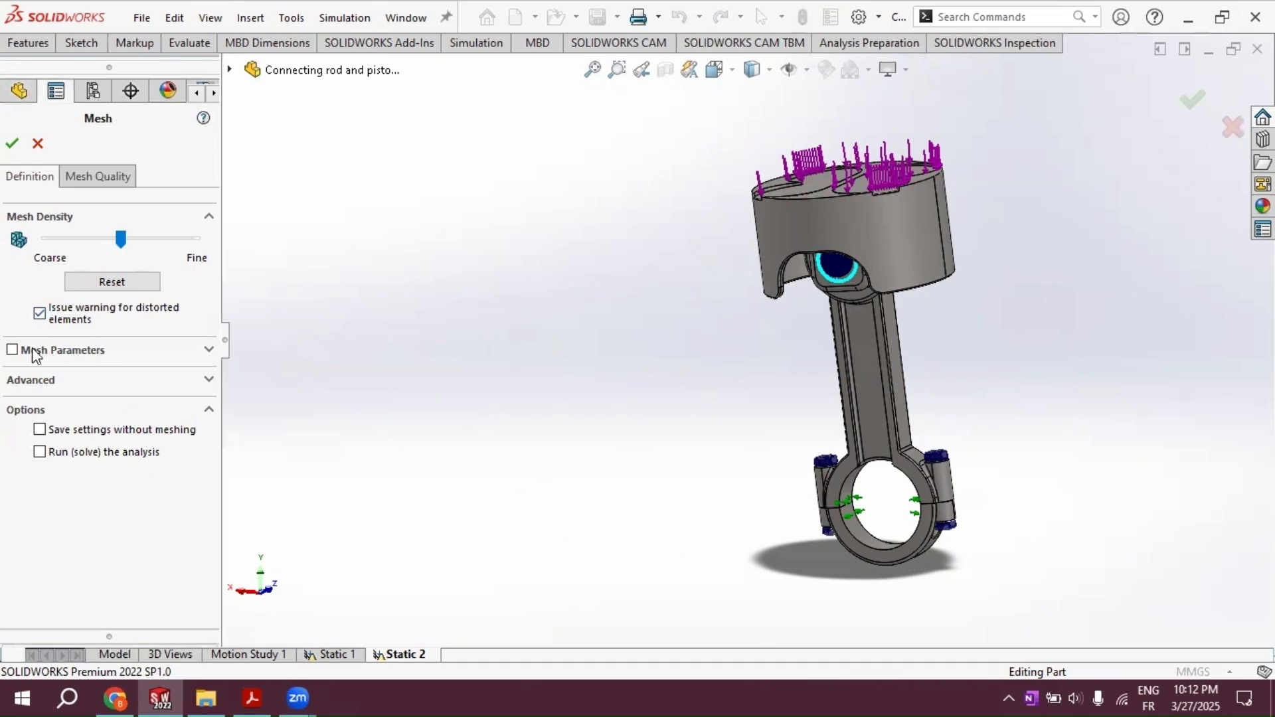
left_click(12, 351)
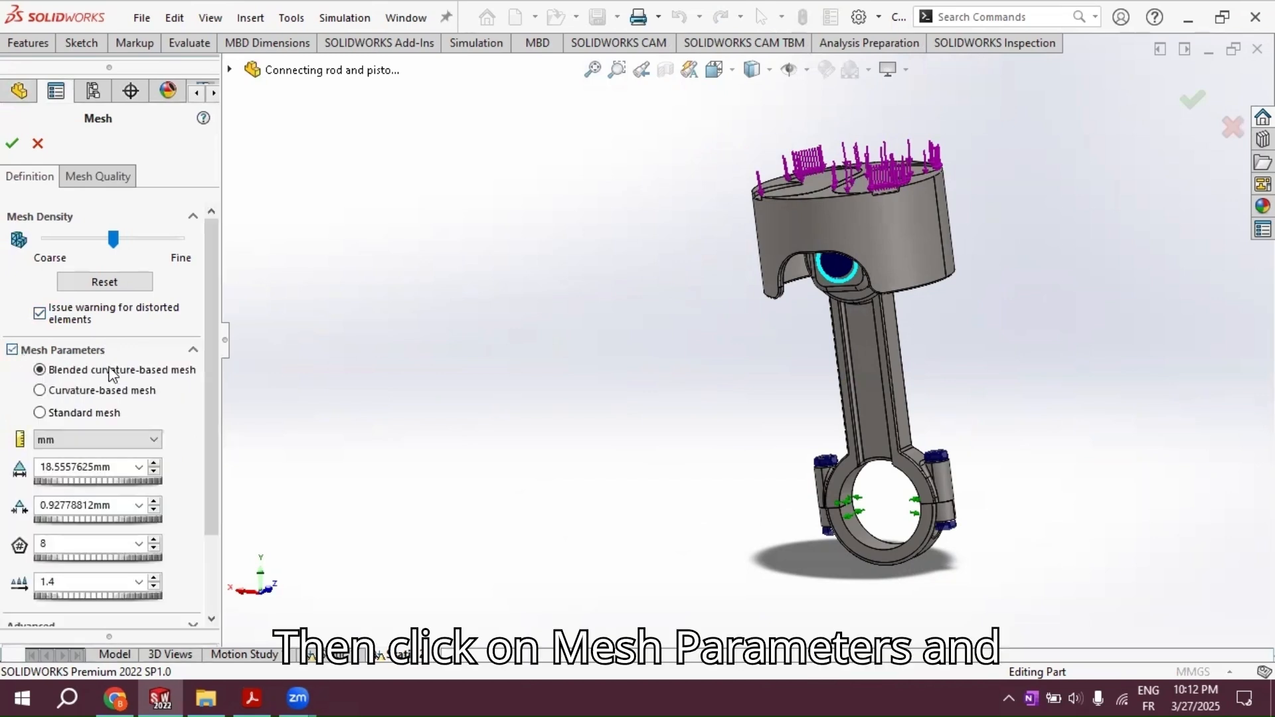
left_click(40, 413)
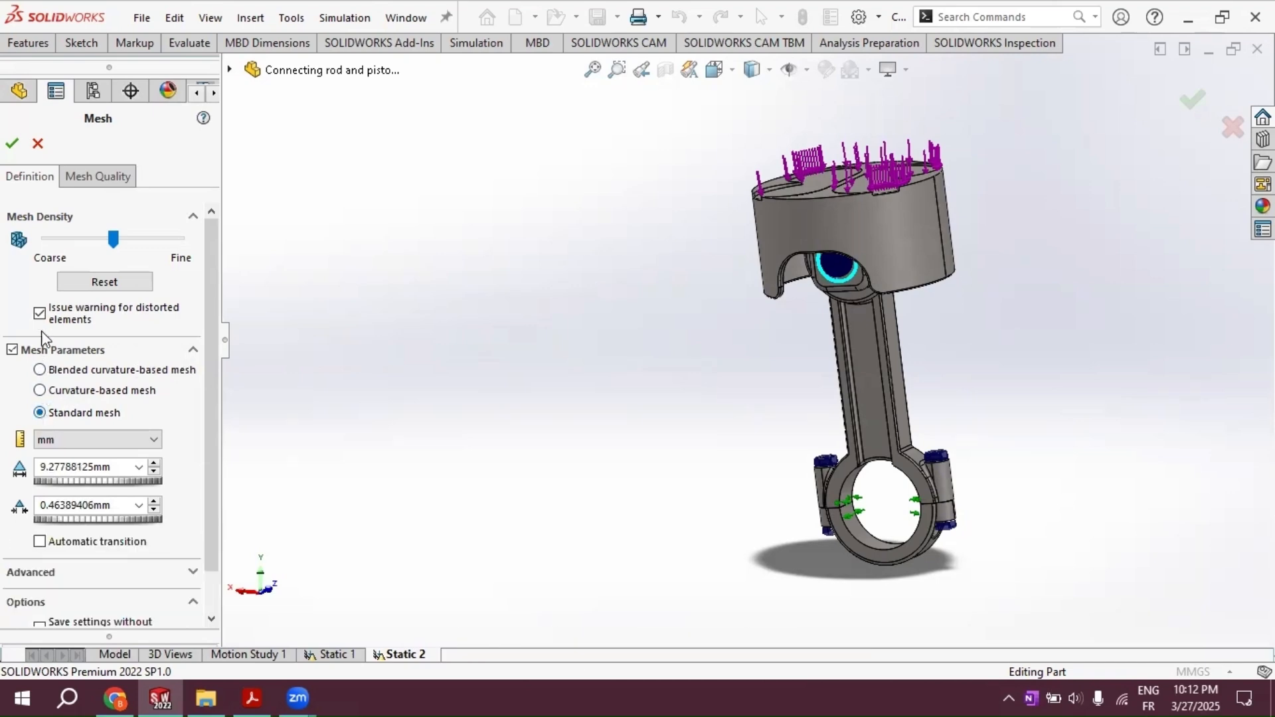
left_click(13, 144)
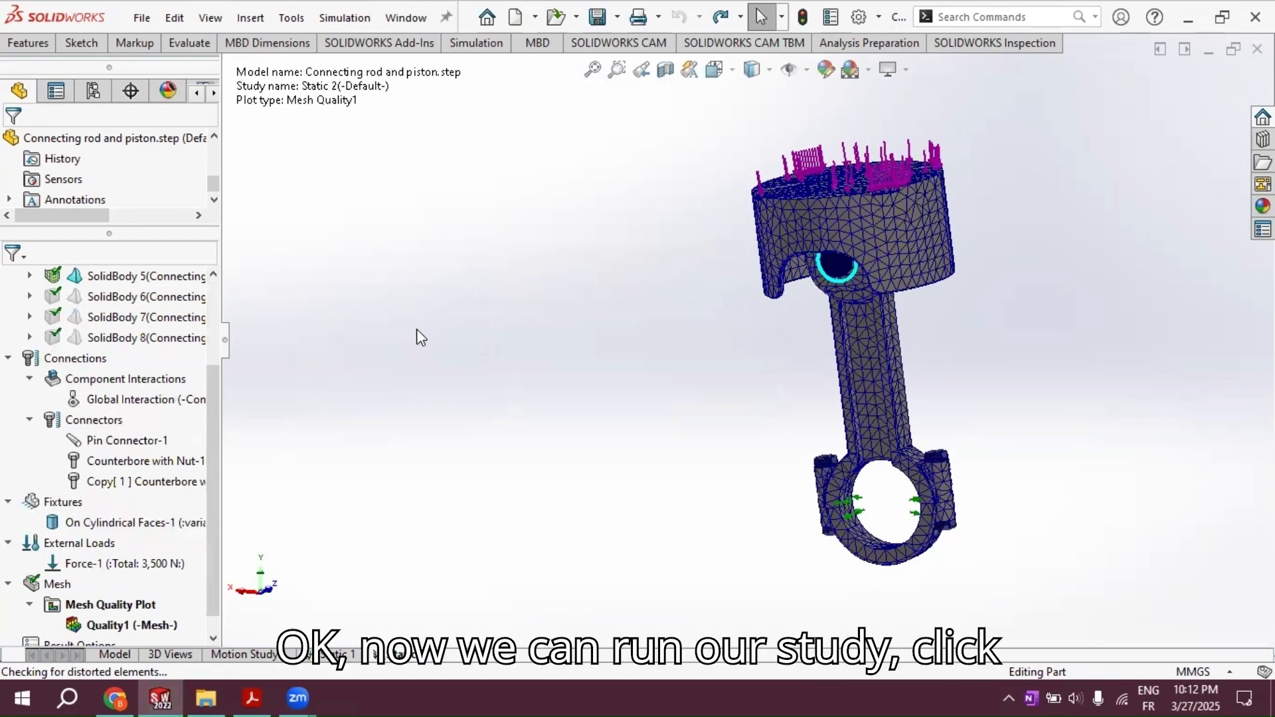
Step: Run the Static 2 study
left_click(476, 44)
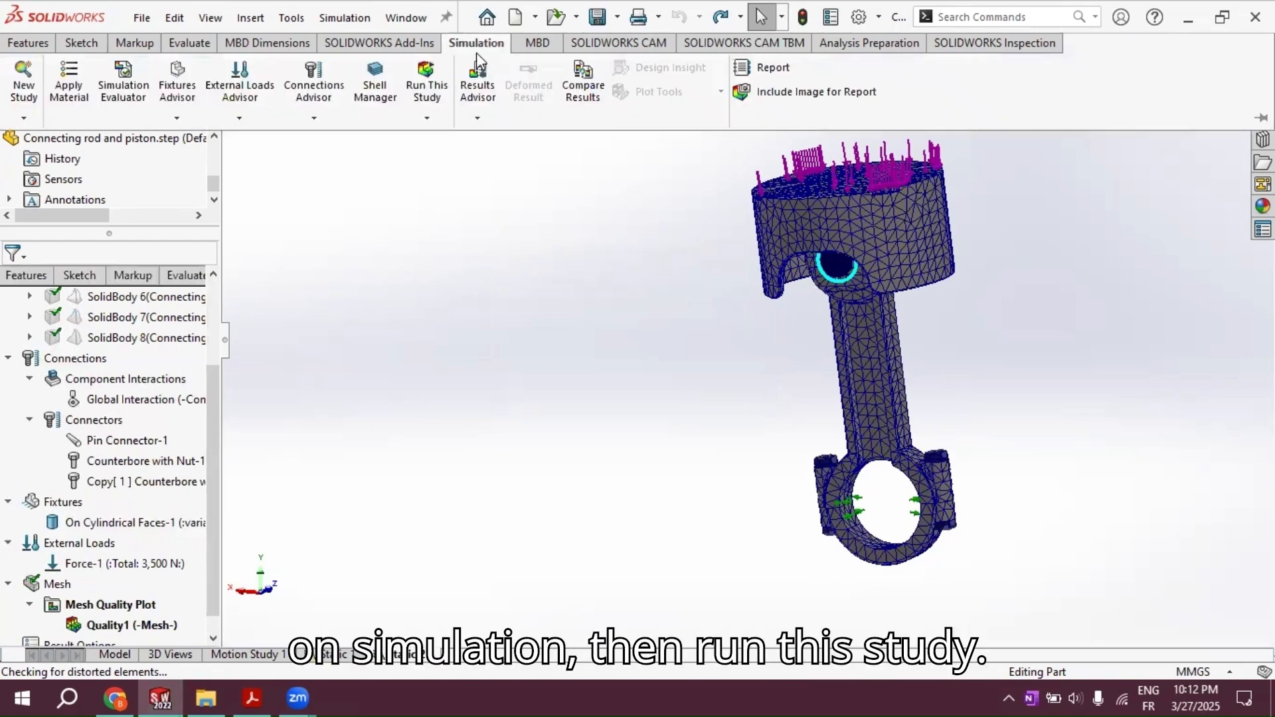
left_click(425, 103)
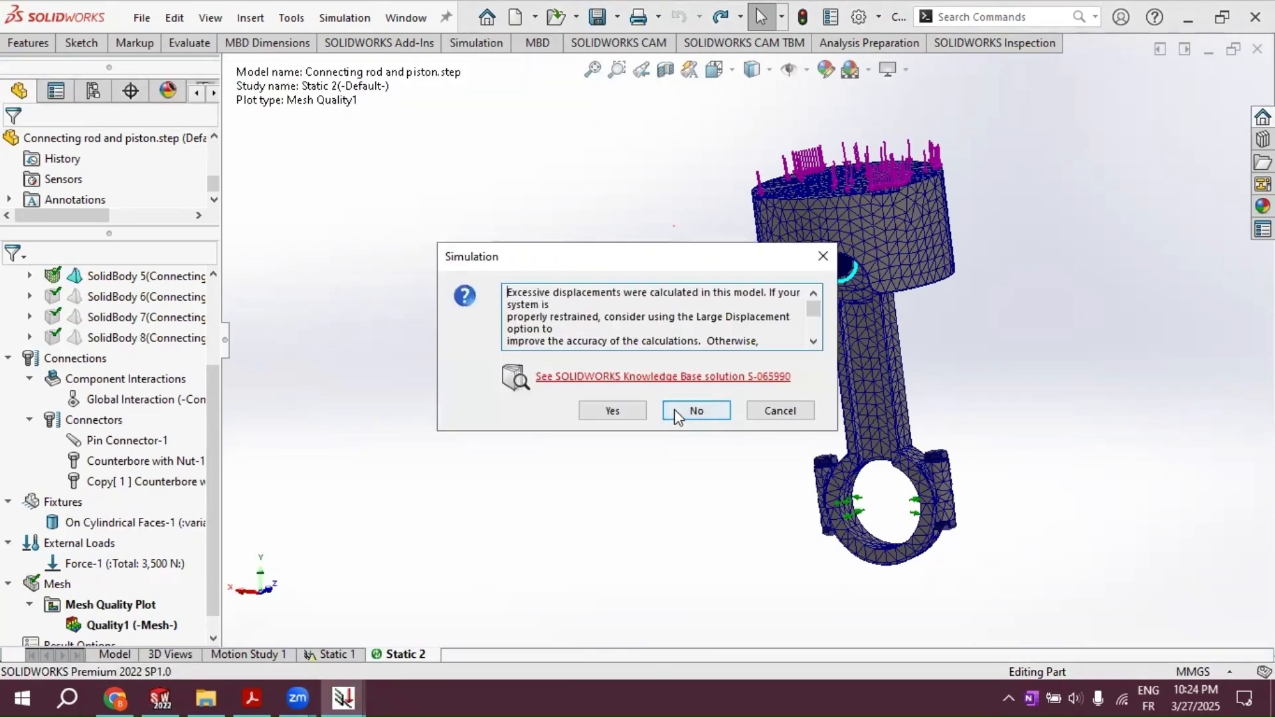
left_click(677, 411)
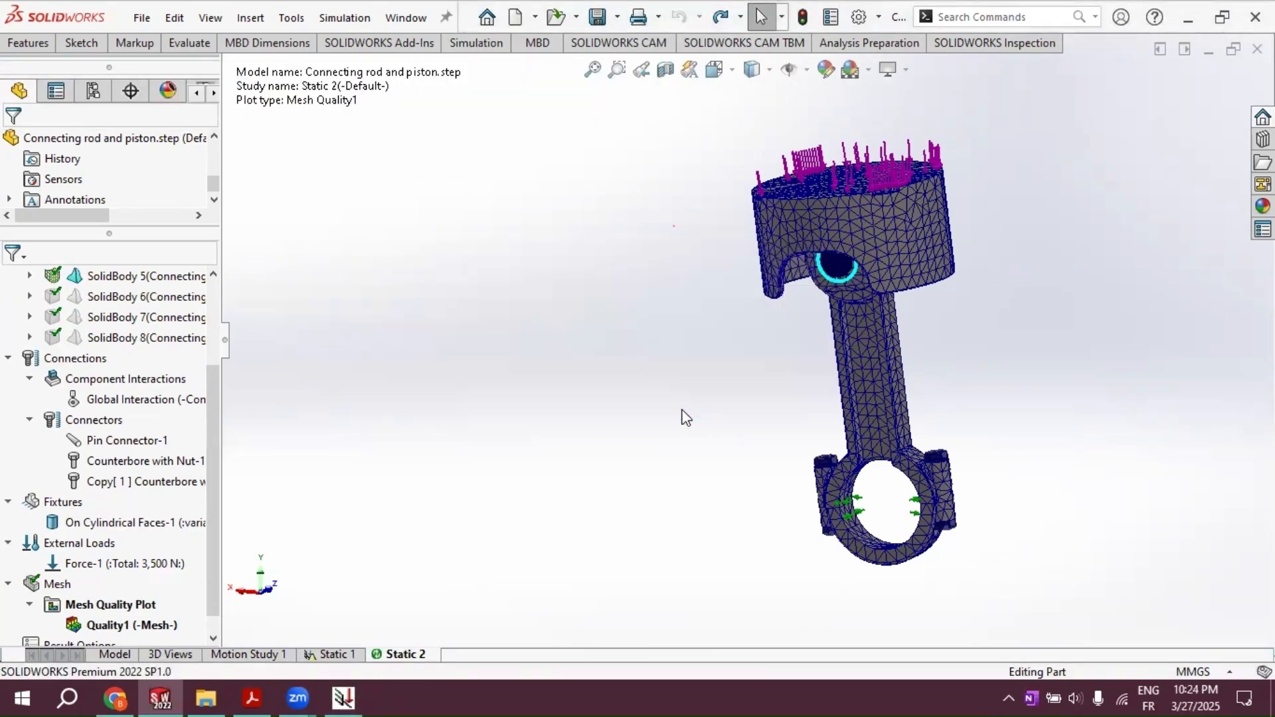
Step: Examine the von Mises stress plot around the piston pin and play its deformation animation
scroll(735, 392, "up", 1)
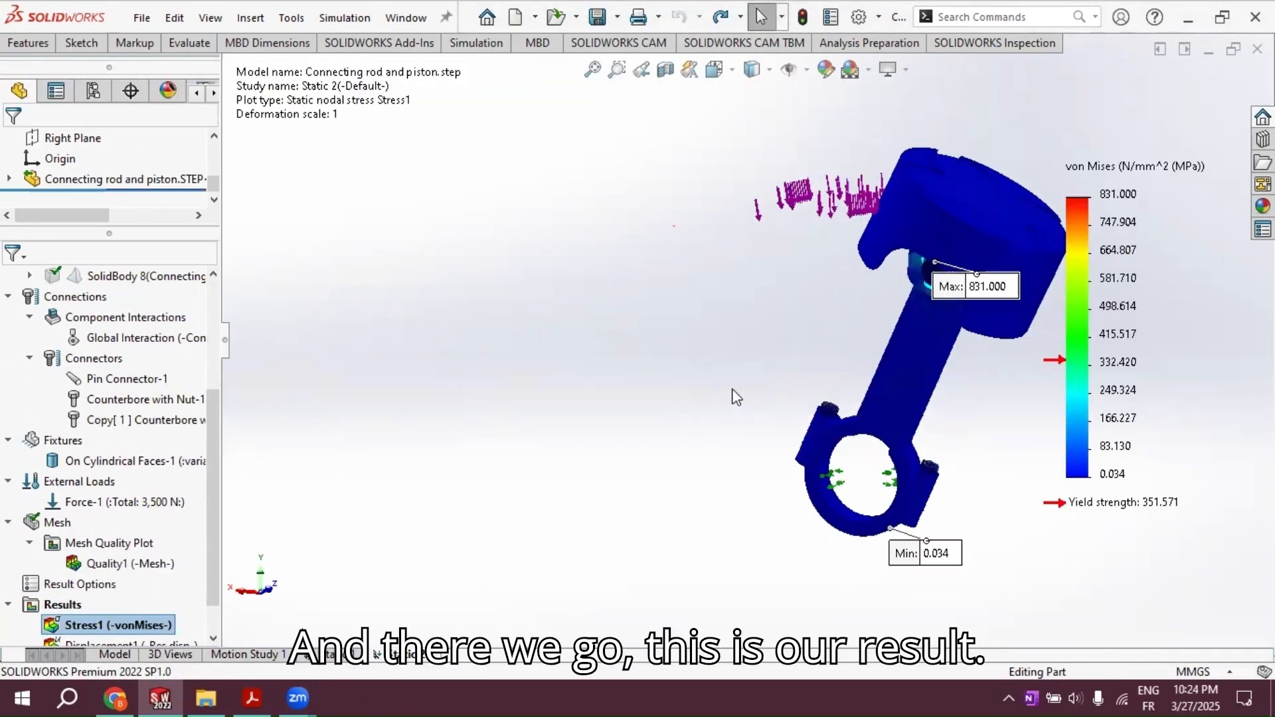
scroll(810, 372, "up", 3)
scroll(888, 370, "down", 5)
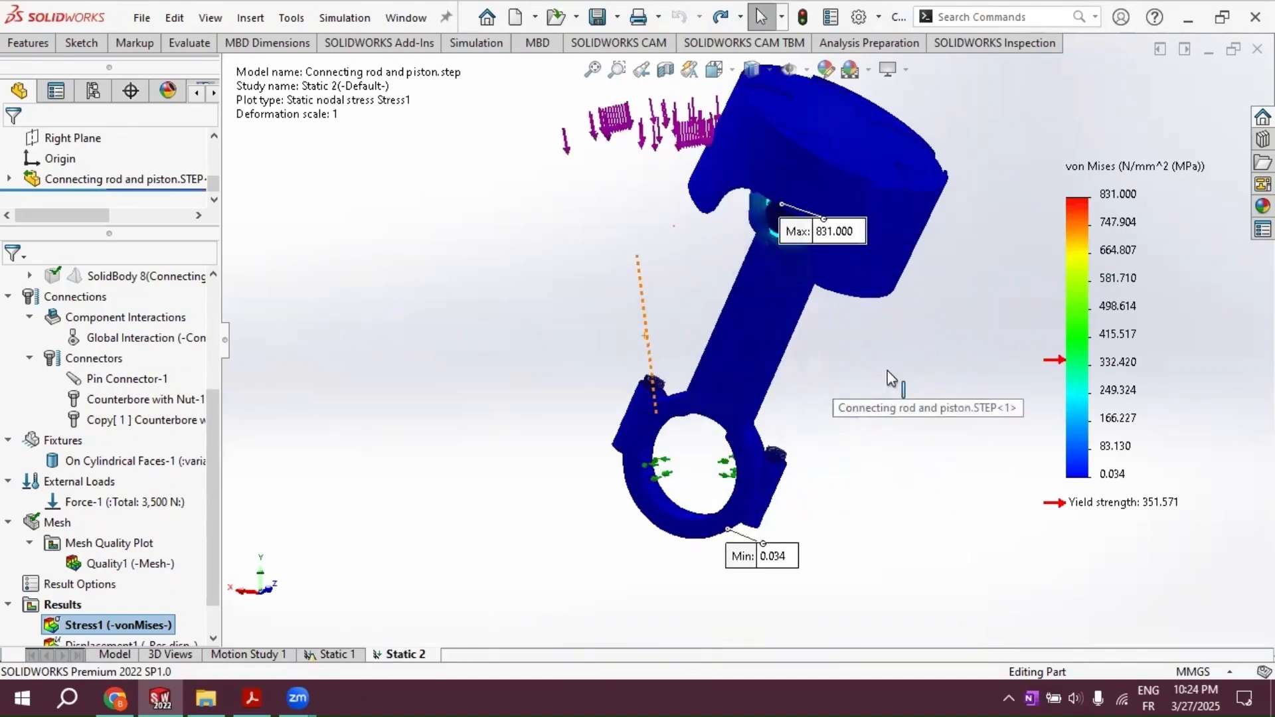
left_click_drag(805, 198, 933, 211)
scroll(876, 205, "up", 2)
scroll(876, 209, "down", 2)
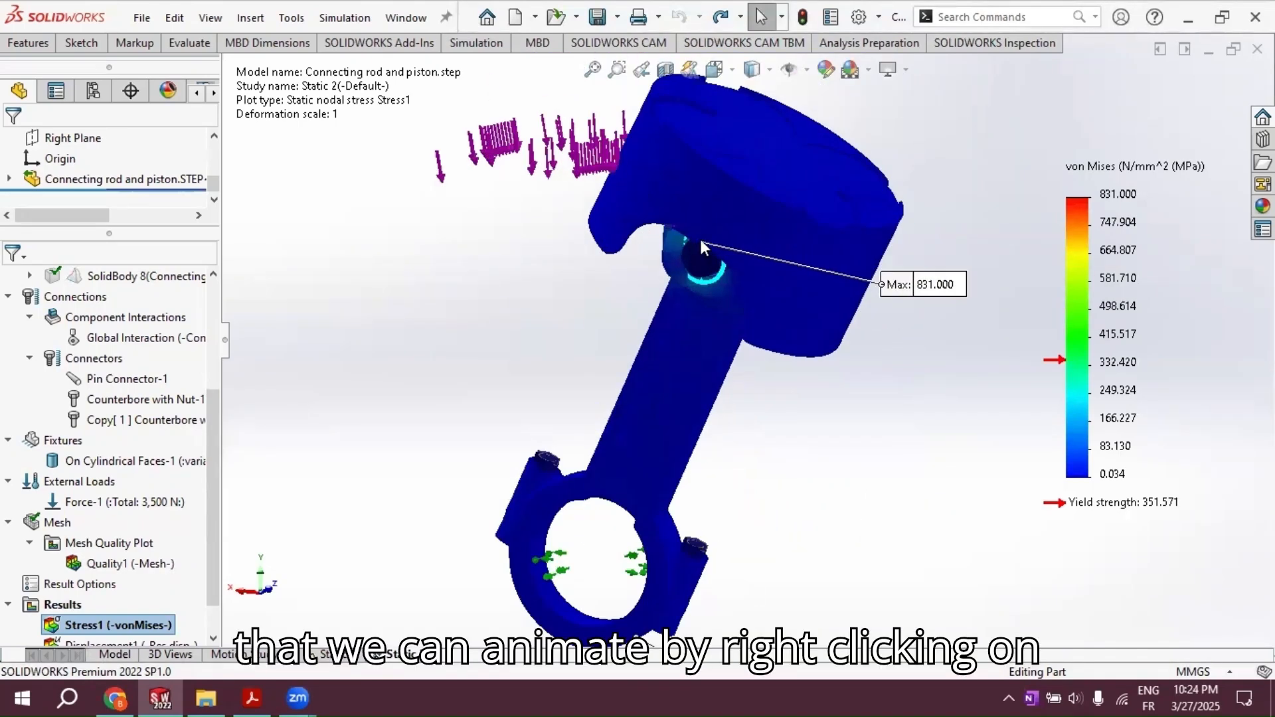
right_click(100, 626)
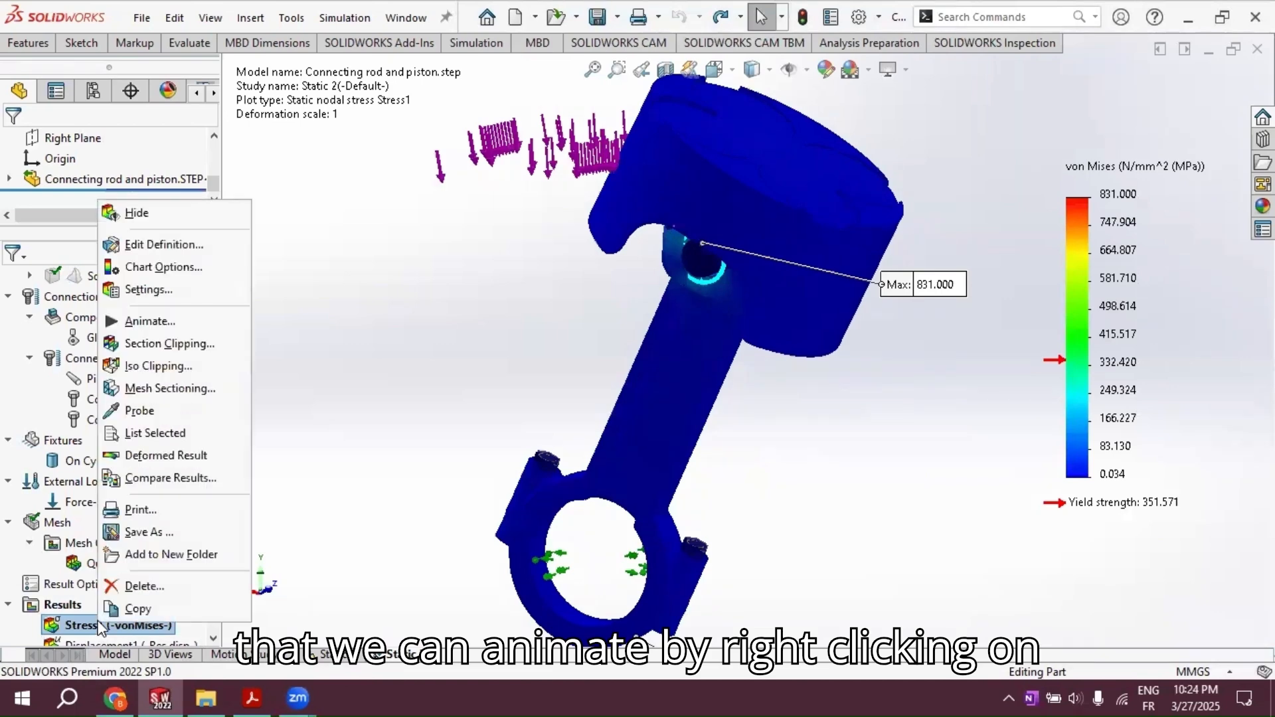
left_click(150, 321)
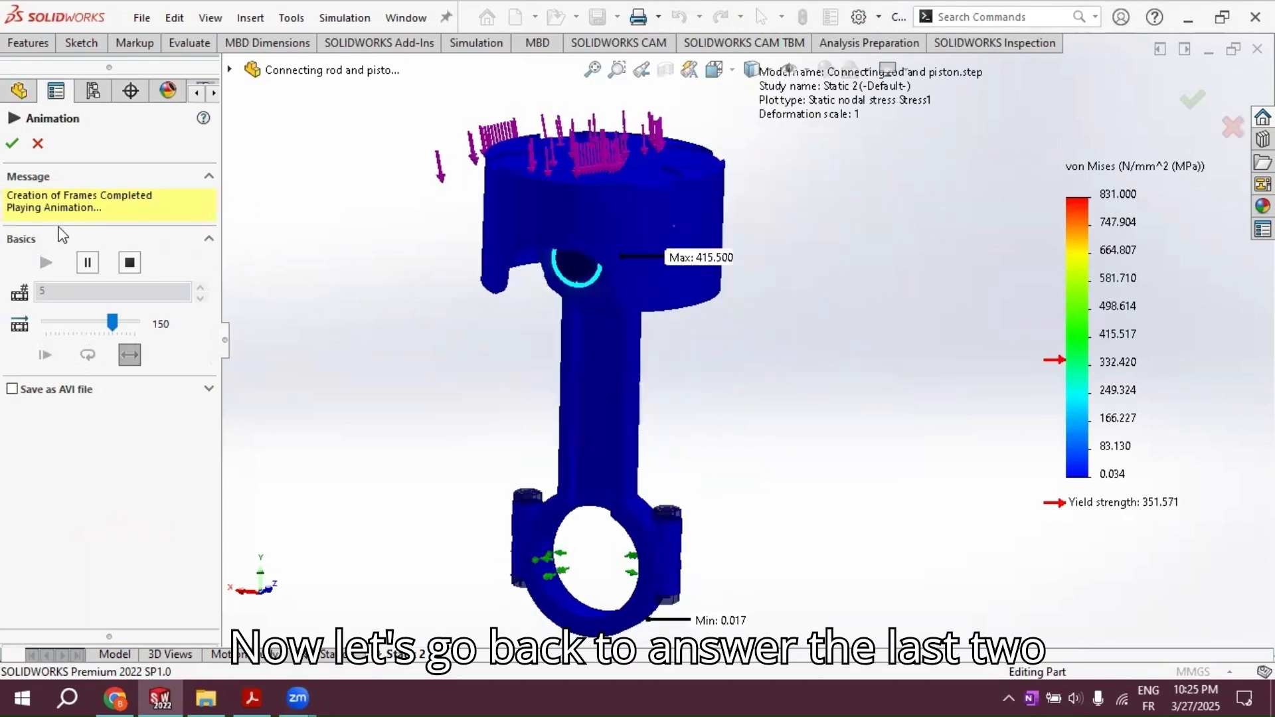
left_click(11, 146)
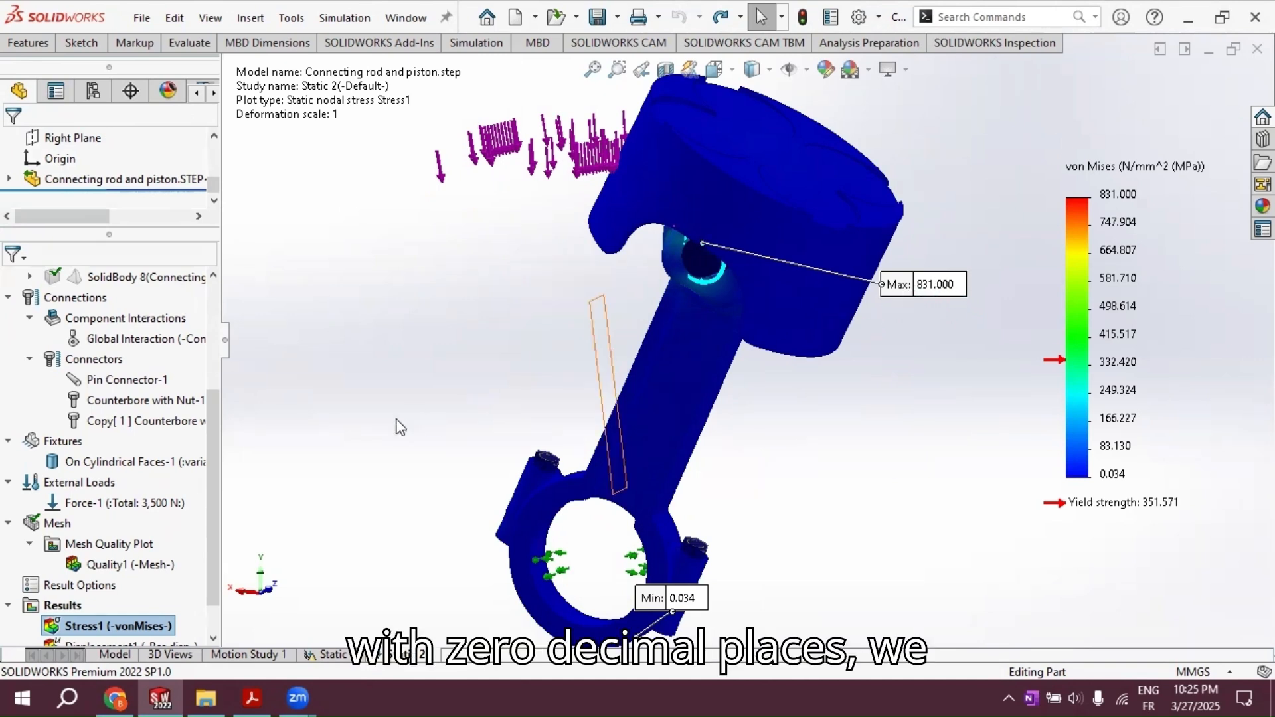
Step: Set the von Mises stress plot's values to 0 decimal places and move the maximum stress callout clear of the piston
scroll(146, 572, "down", 2)
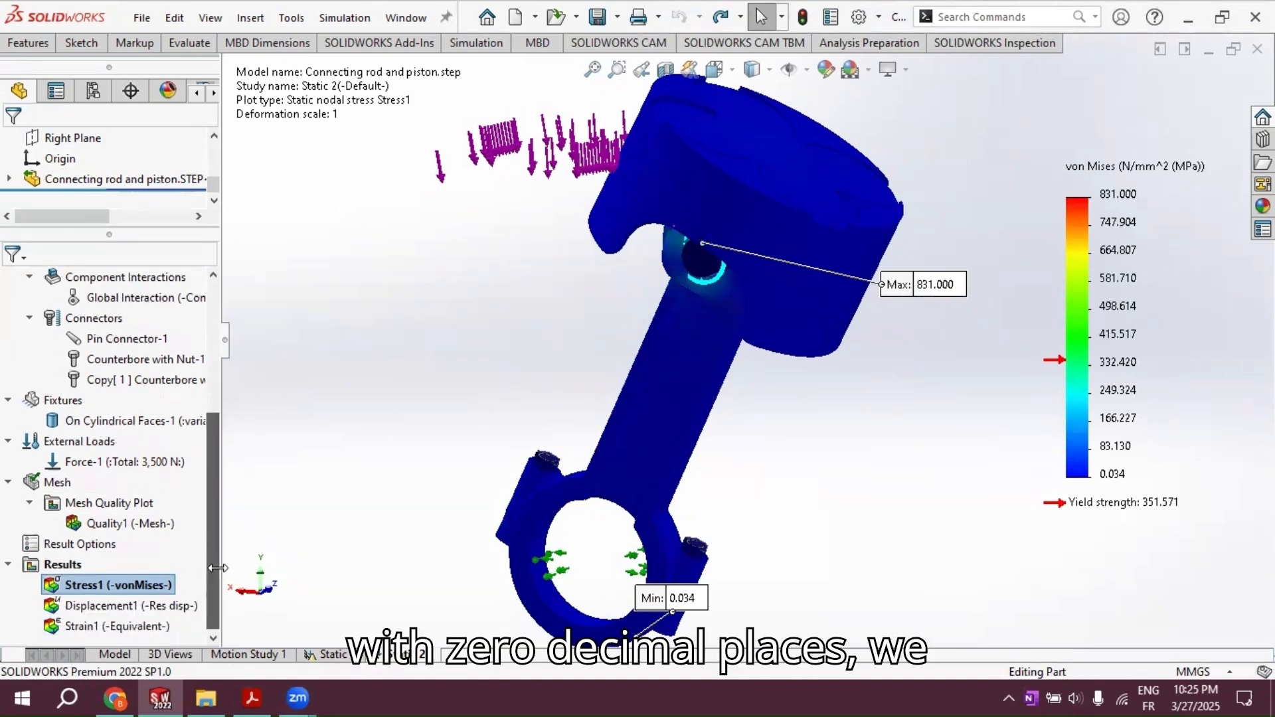
right_click(113, 585)
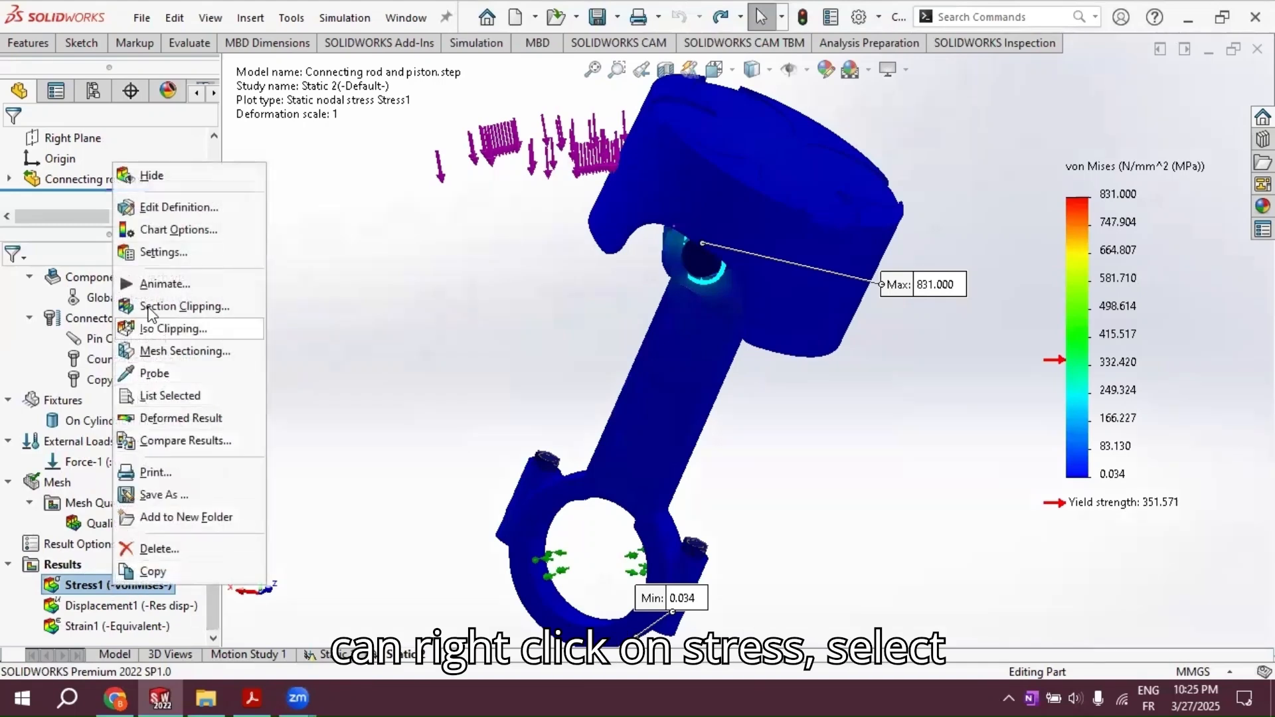
left_click(178, 230)
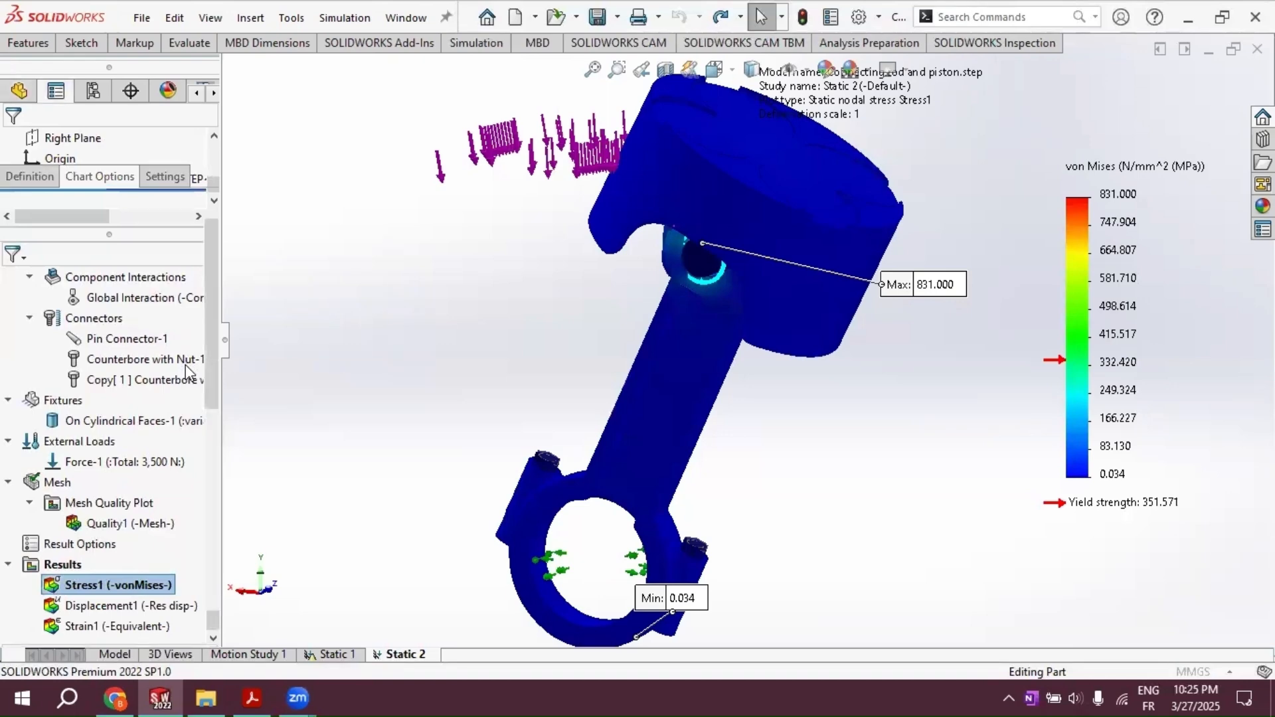
scroll(182, 372, "down", 3)
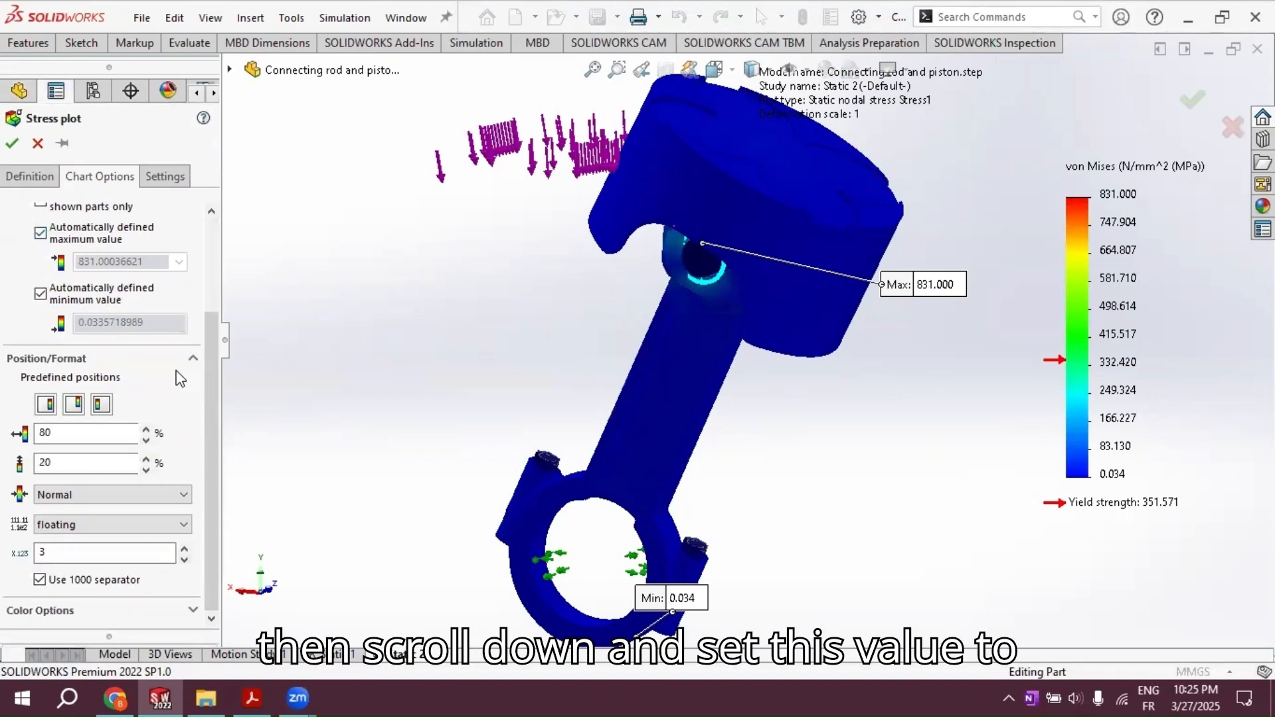
double_click(83, 547)
type("0")
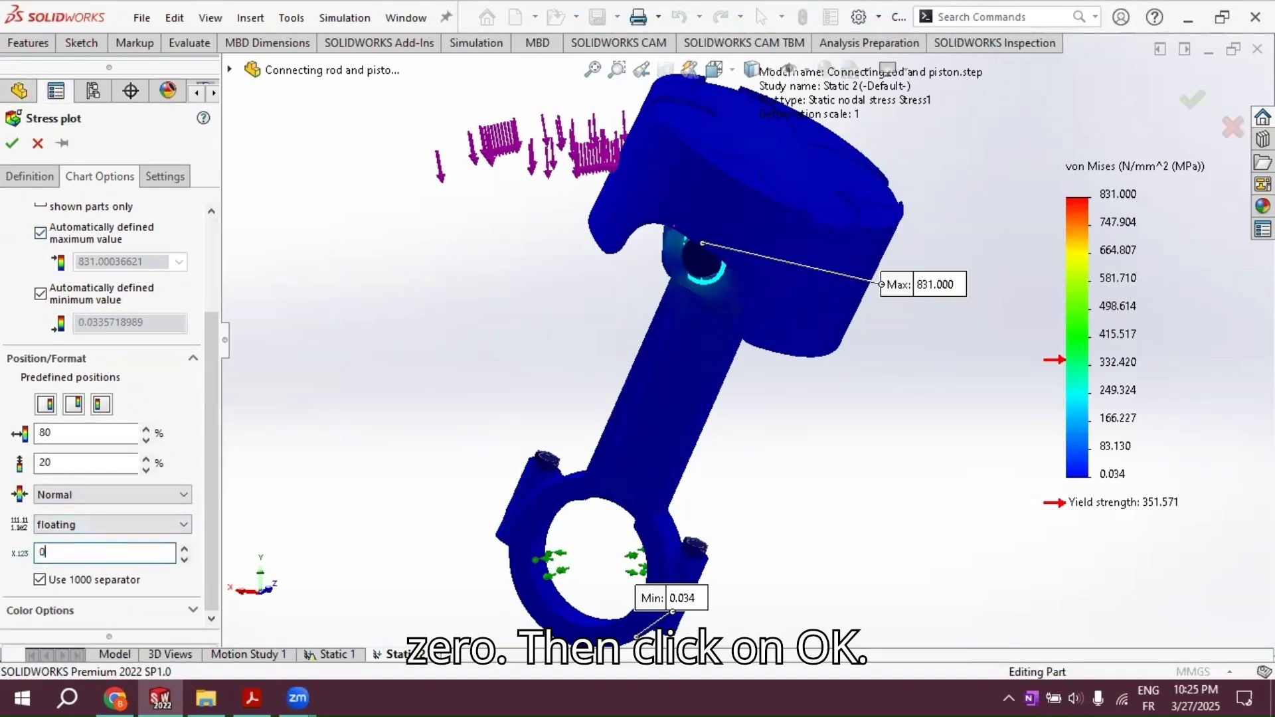
left_click(13, 143)
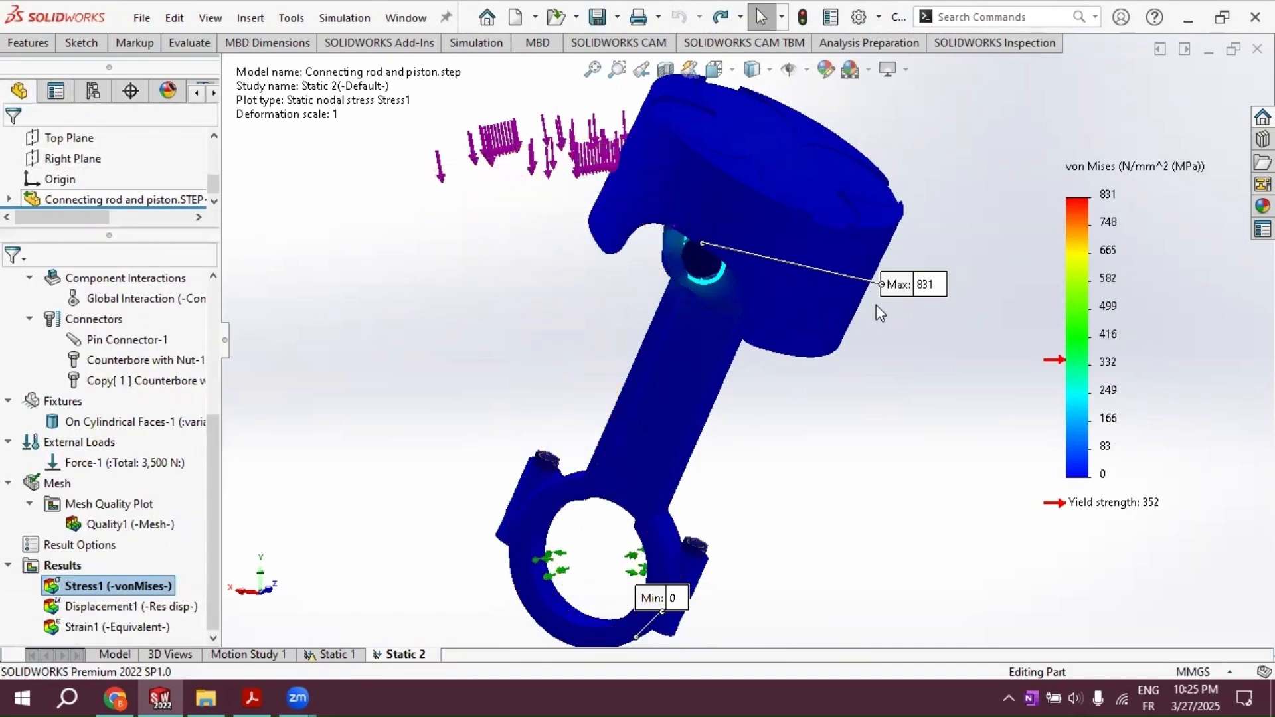
mouse_move(911, 290)
left_mouse_down()
mouse_move(893, 314)
mouse_move(952, 380)
left_mouse_up()
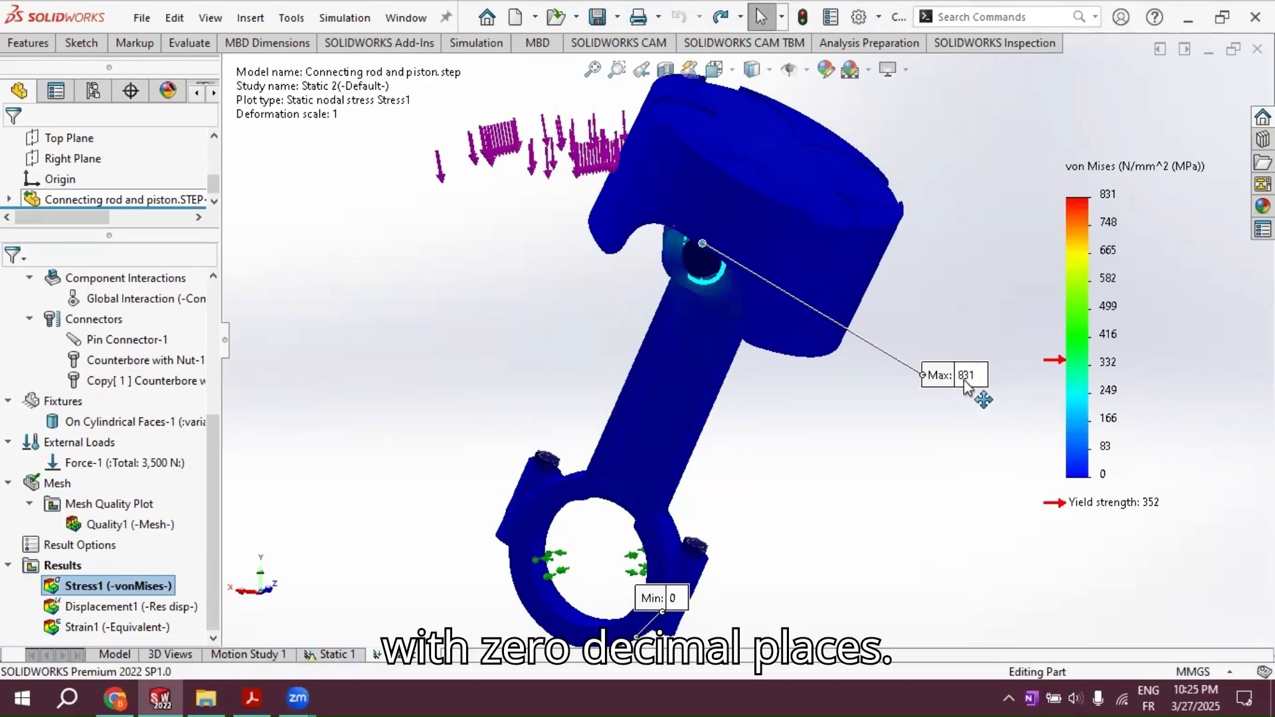
middle_click_drag(975, 394, 774, 372)
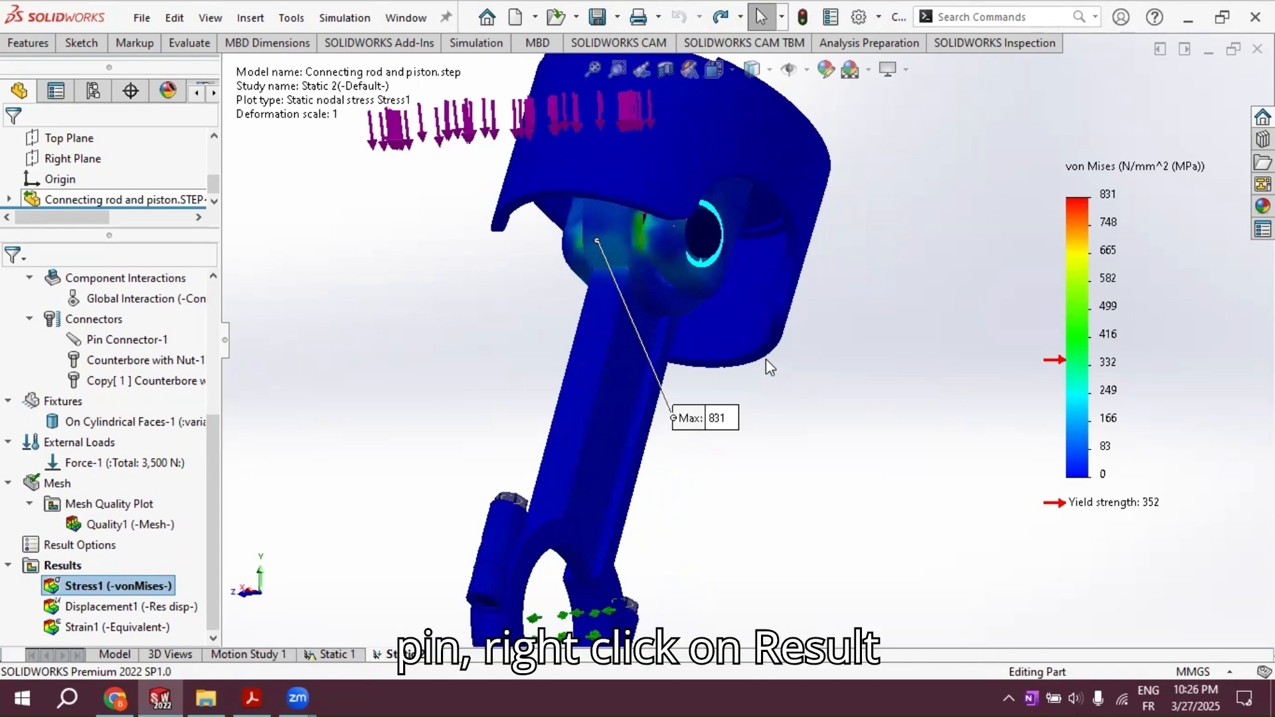
Step: Create a Pin/Bolt Check plot for the study's results and open its detailed connector force table
right_click(53, 562)
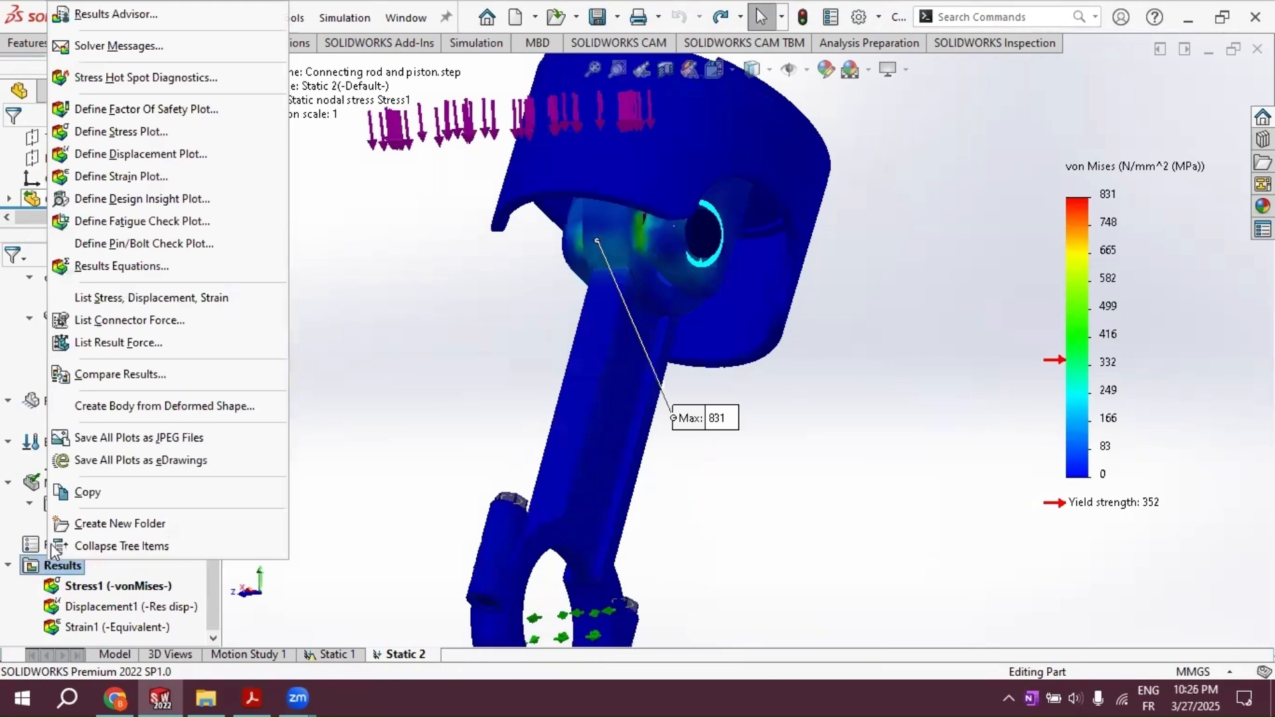
left_click(116, 243)
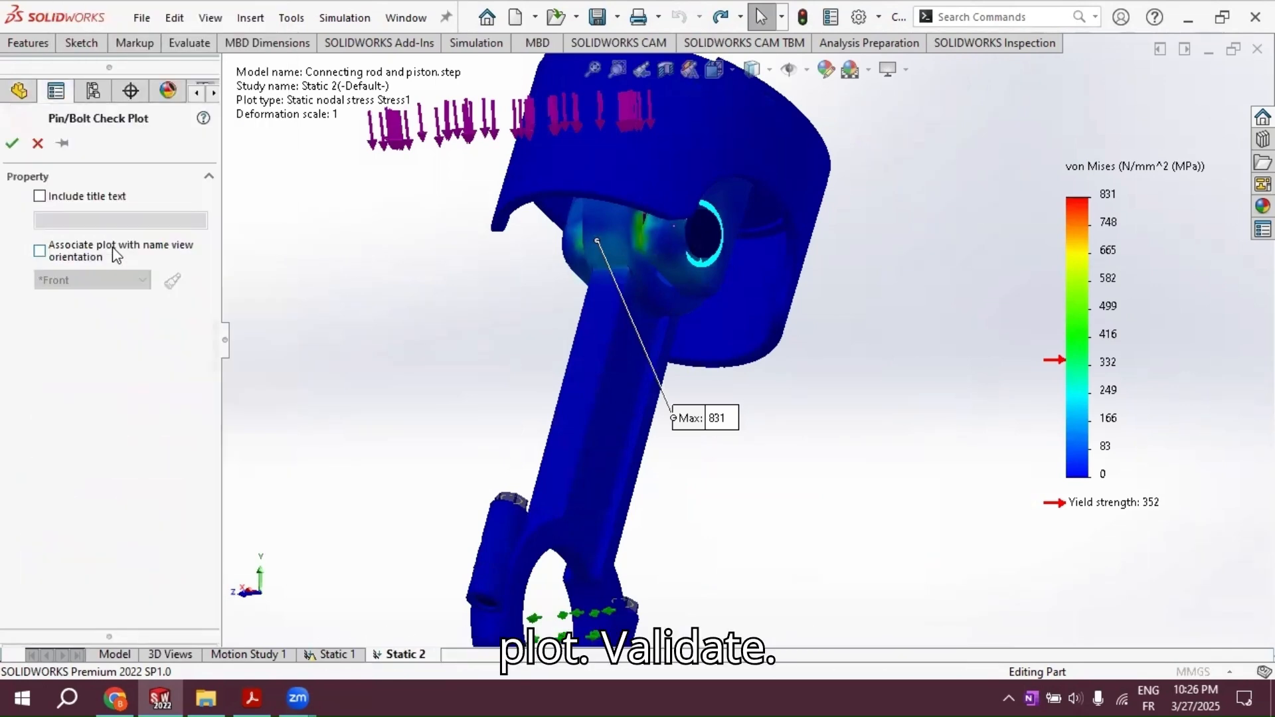
left_click(14, 143)
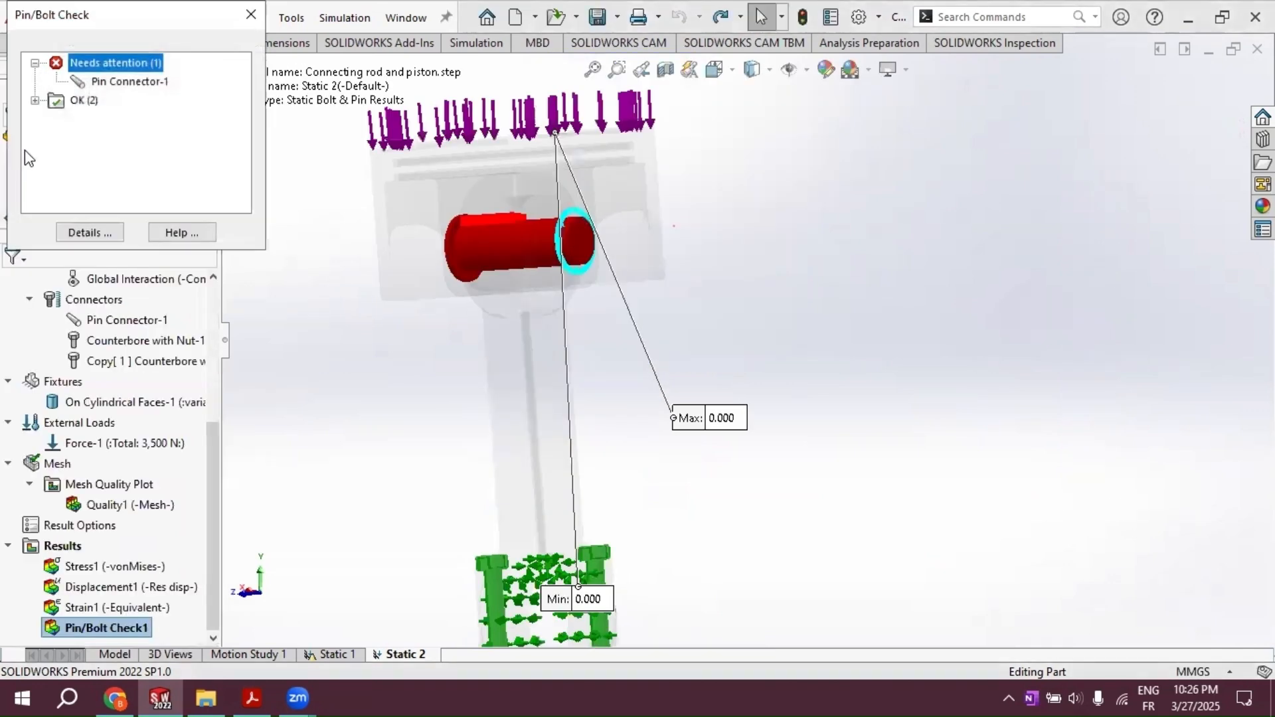
left_click(111, 233)
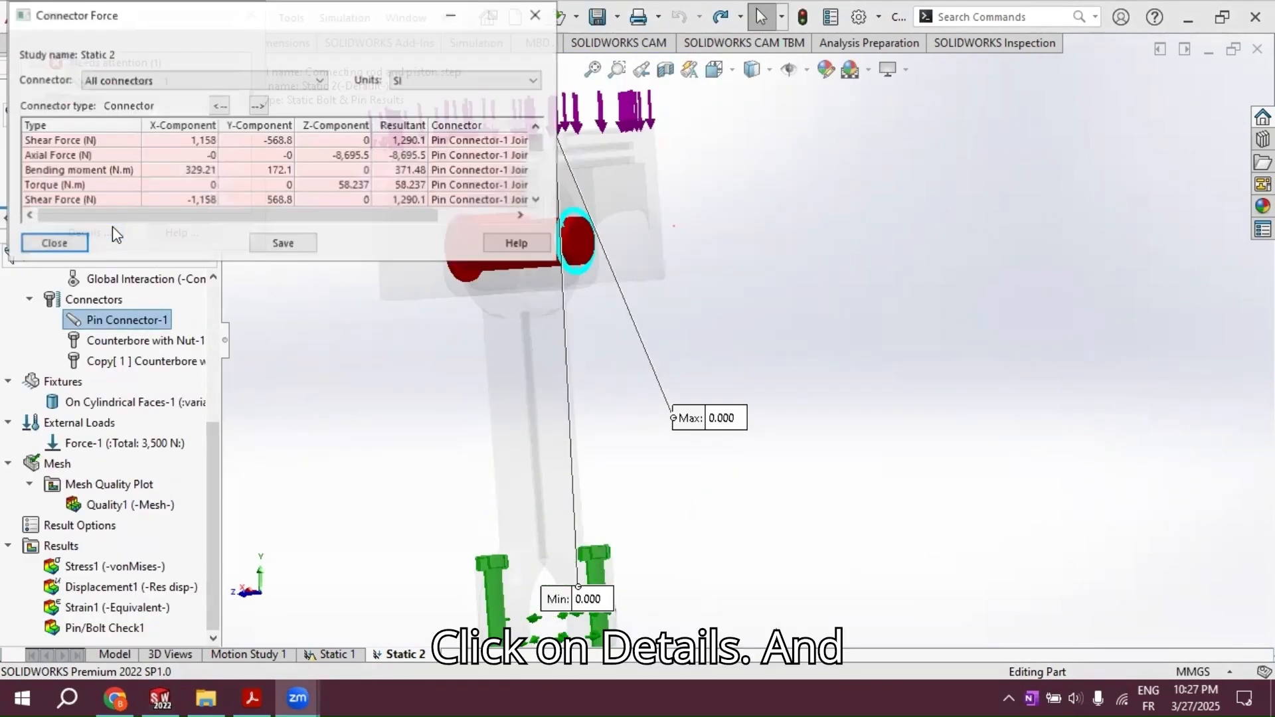
Step: Review the connector forces of Pin Connector-1, Counterbore with Nut-1 and Copy[ 1 ] Counterbore with Nut-1, and close the force table and pin/bolt check
left_click(310, 78)
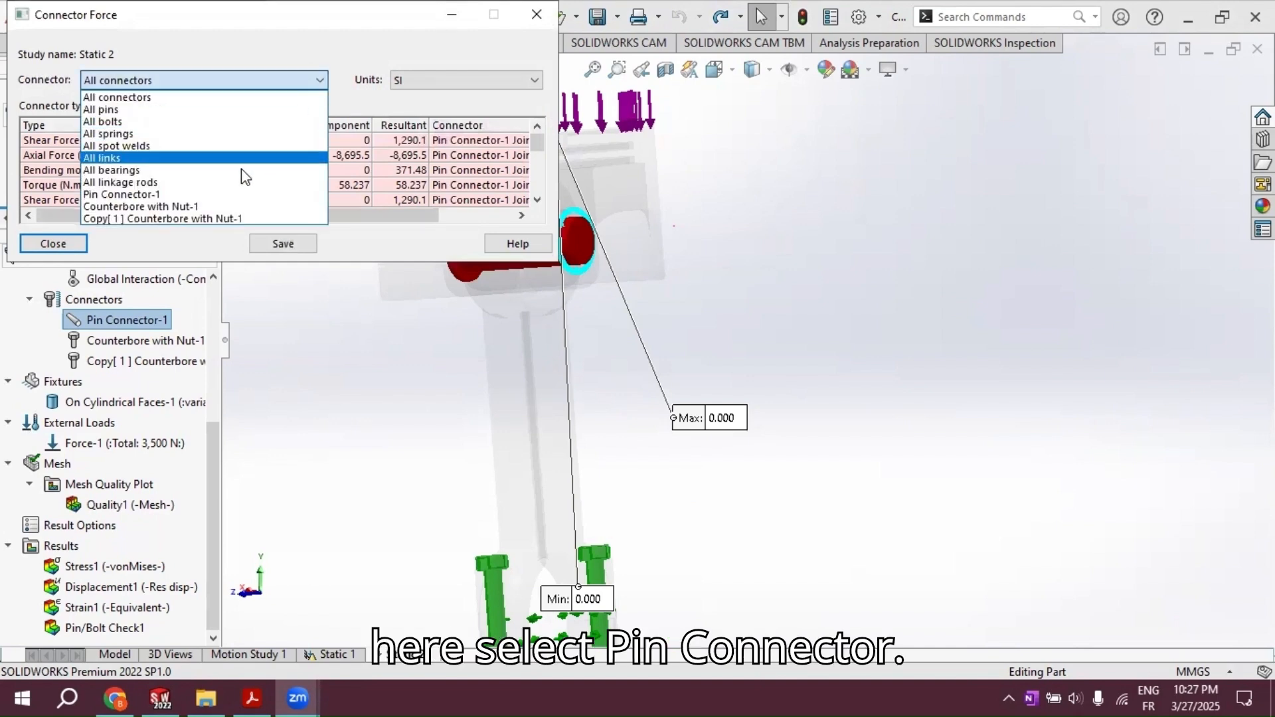
left_click(182, 195)
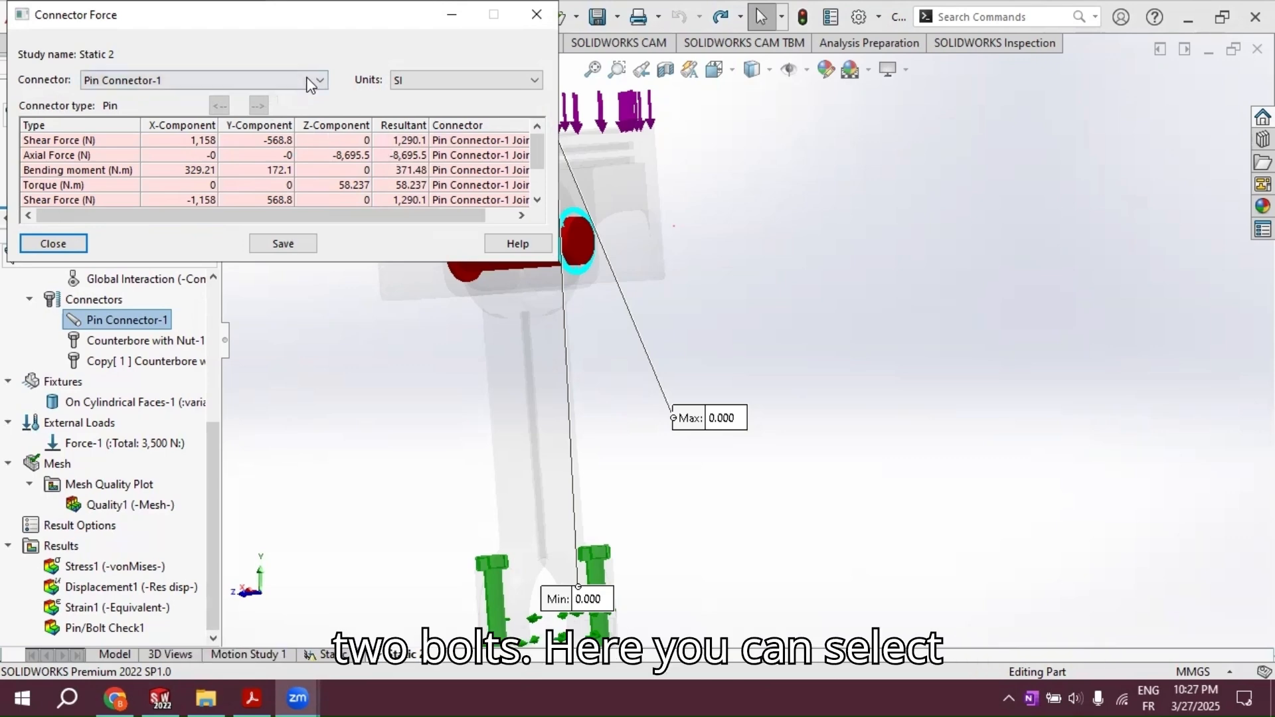
left_click(277, 80)
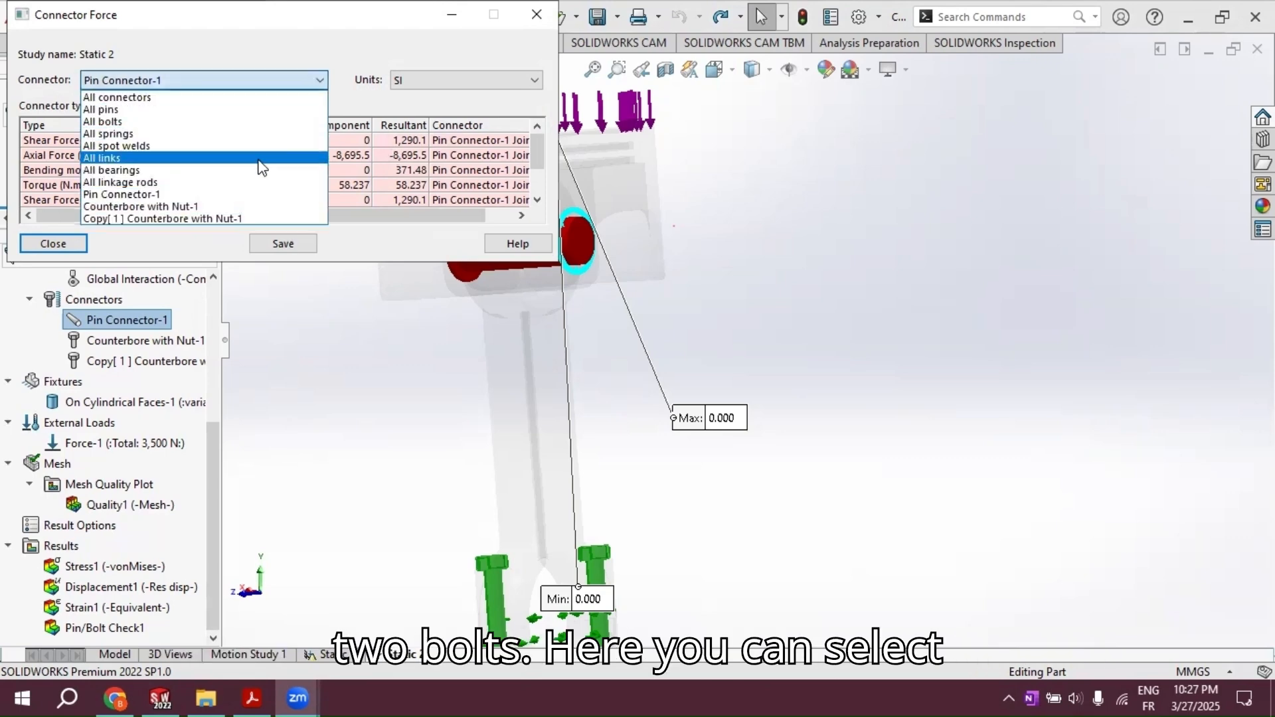
left_click(224, 205)
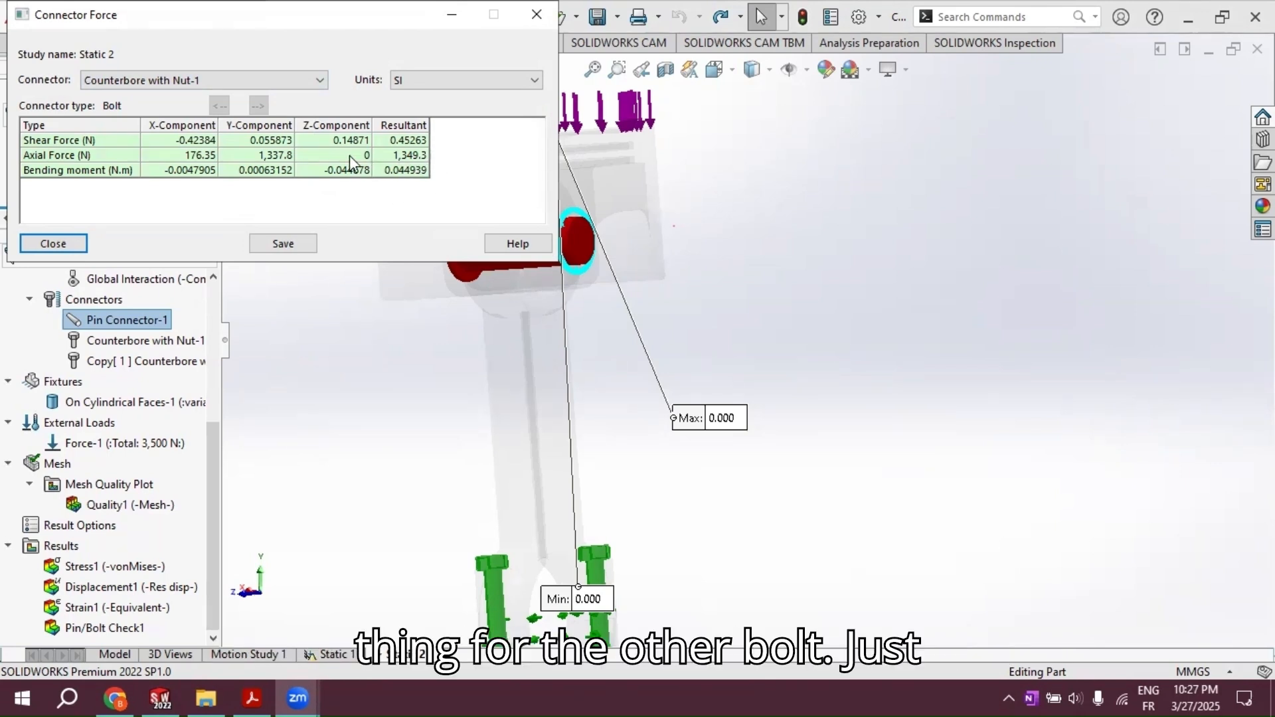
left_click(318, 83)
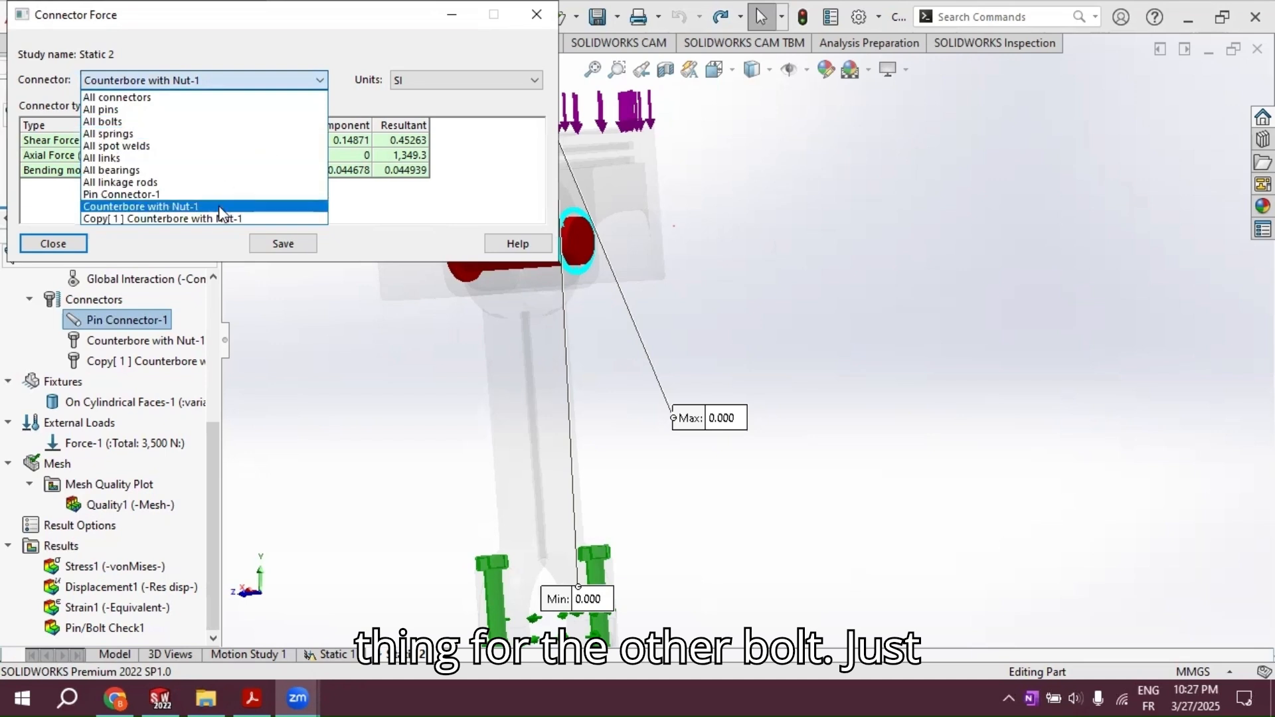
left_click(225, 219)
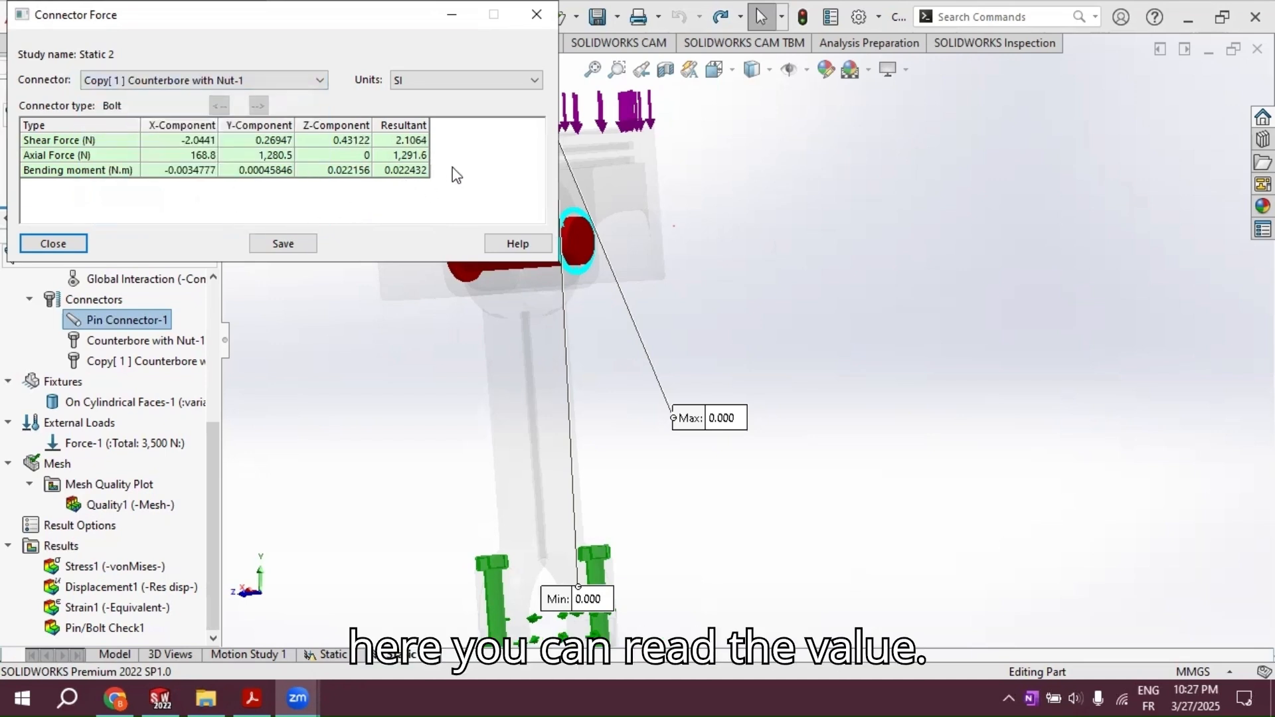
left_click(53, 244)
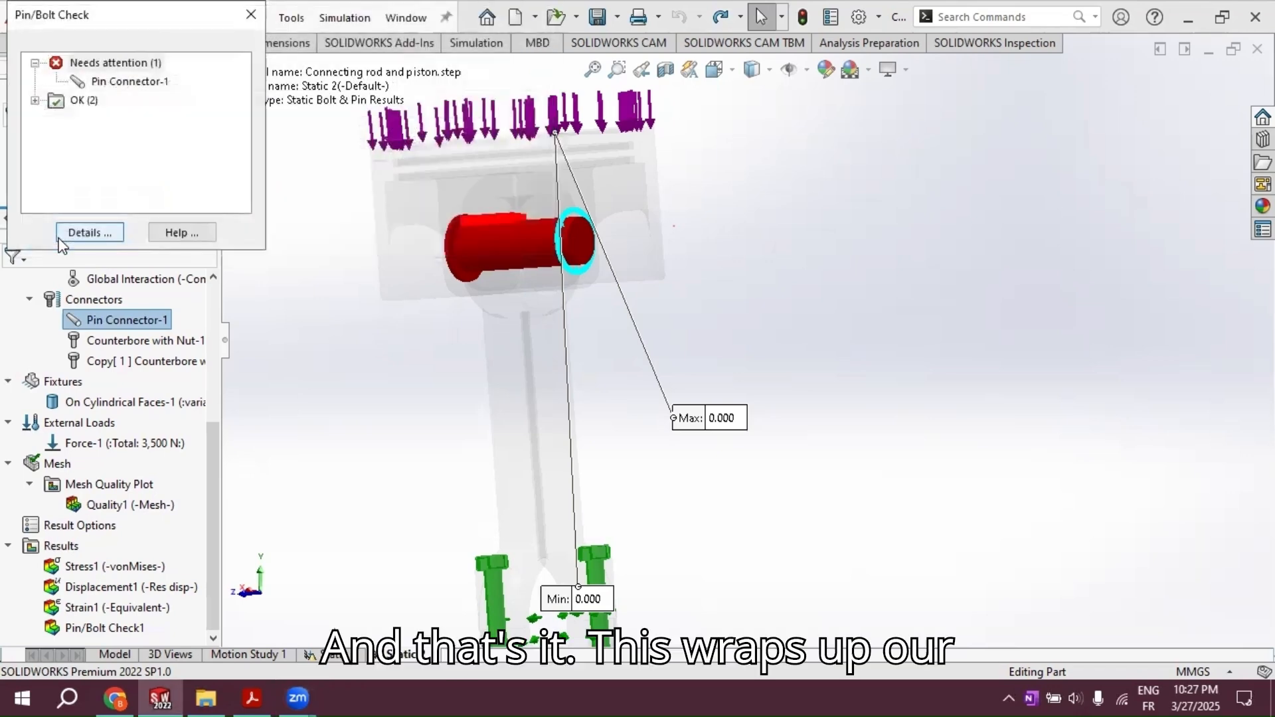
left_click(251, 14)
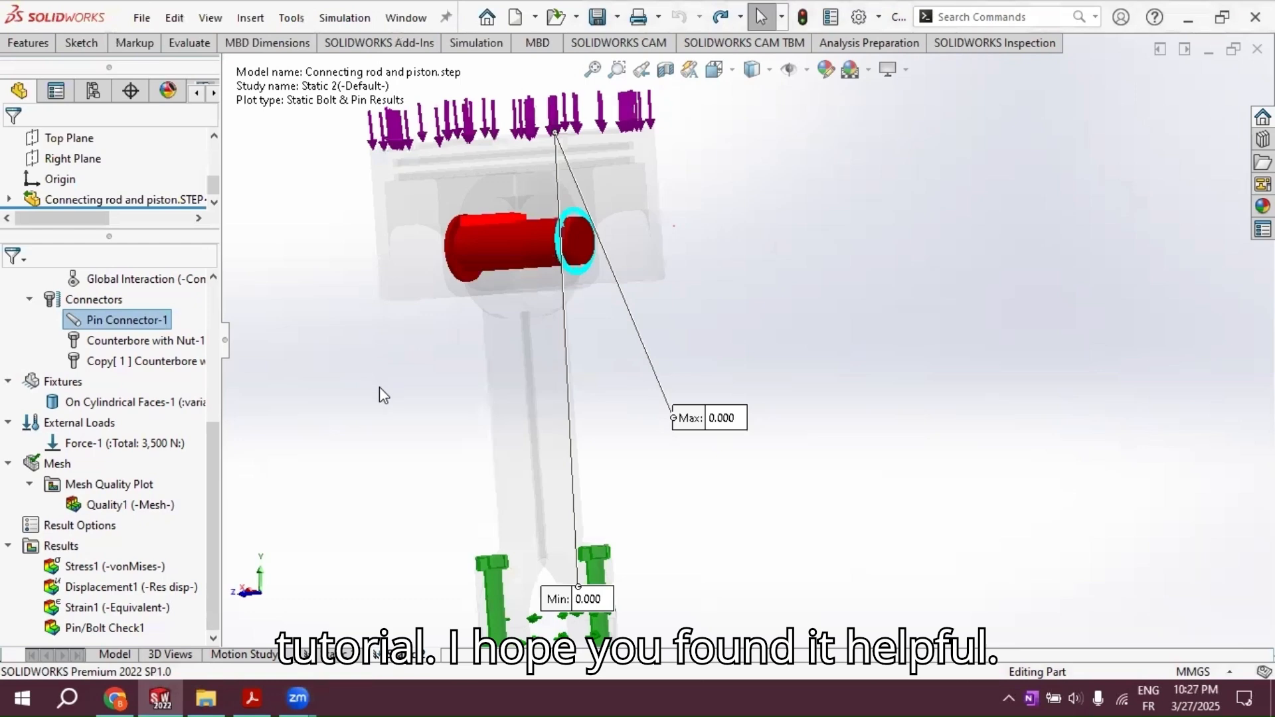
scroll(380, 388, "up", 2)
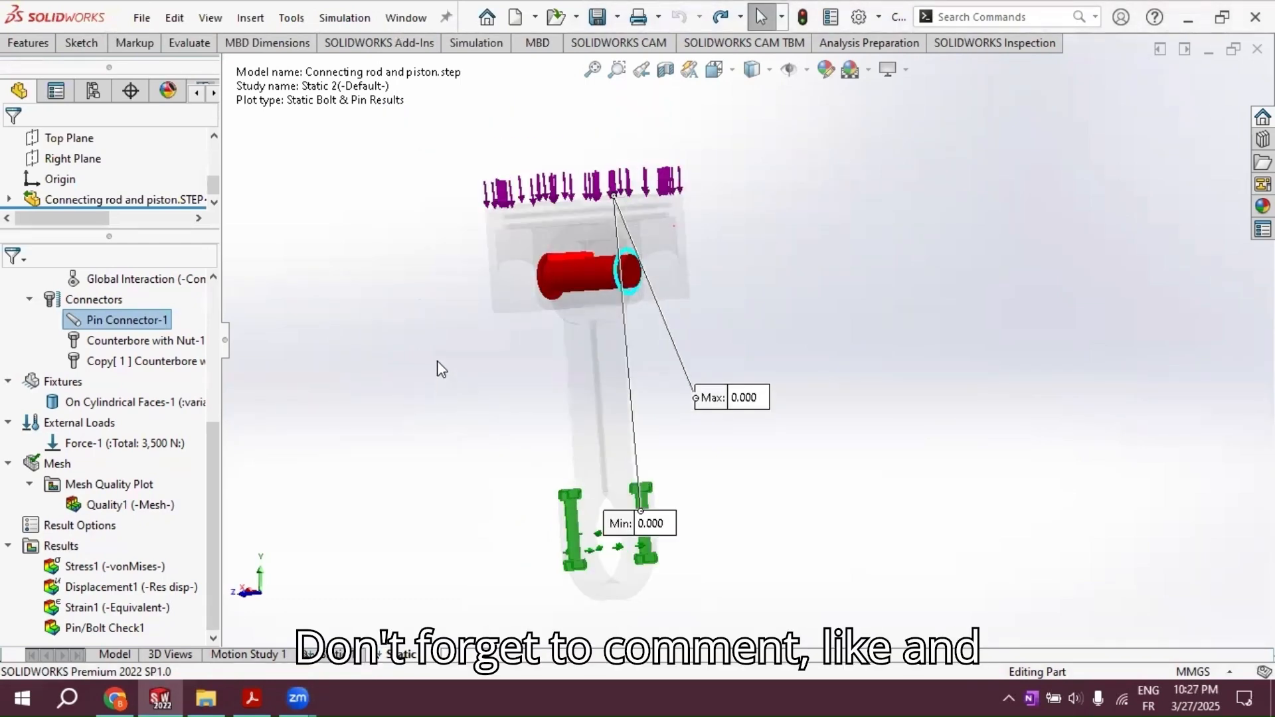